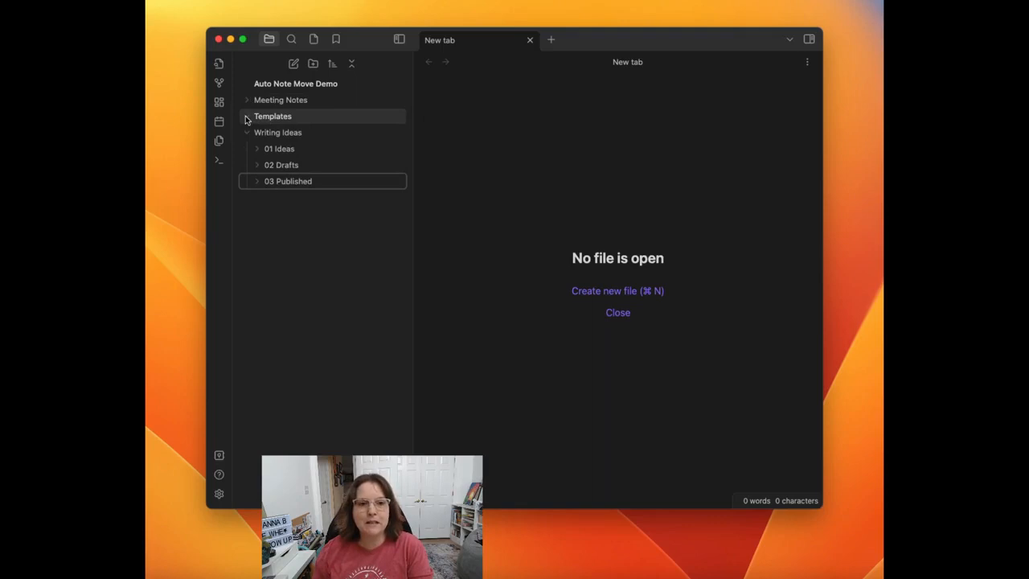
left_click(247, 135)
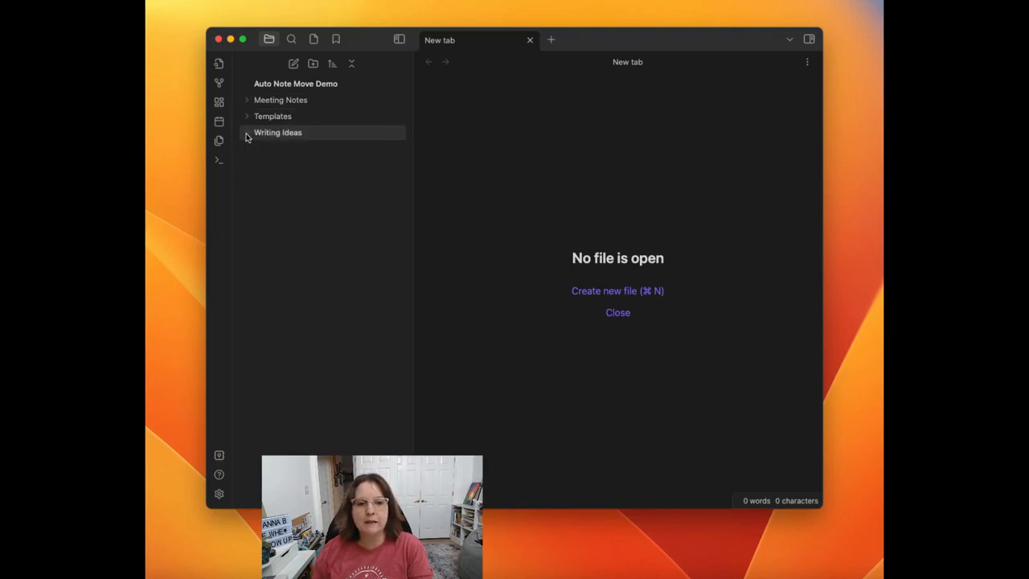
left_click(247, 135)
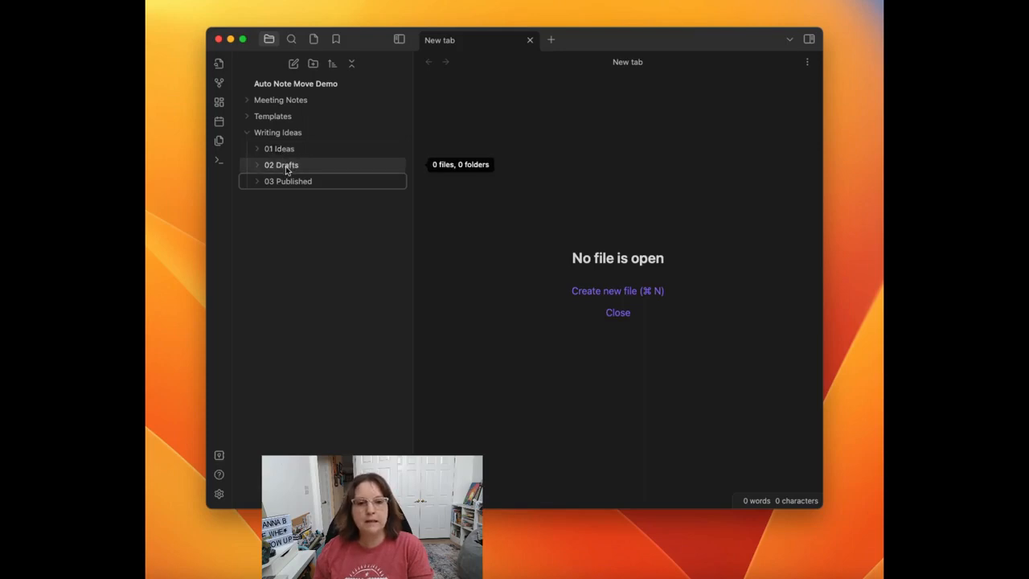
left_click(251, 133)
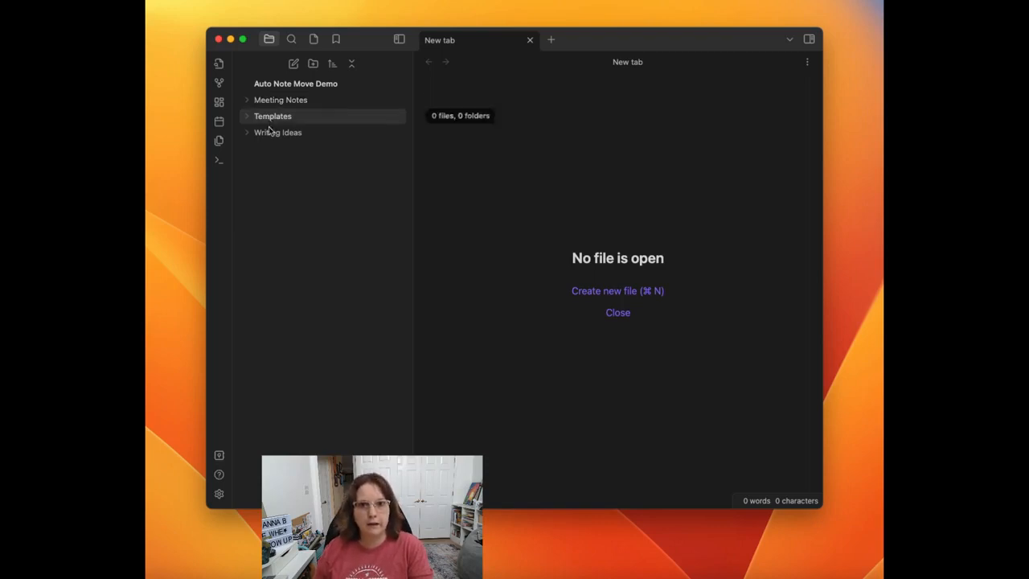
Step: Turn on community plugins in the vault's settings
left_click(220, 495)
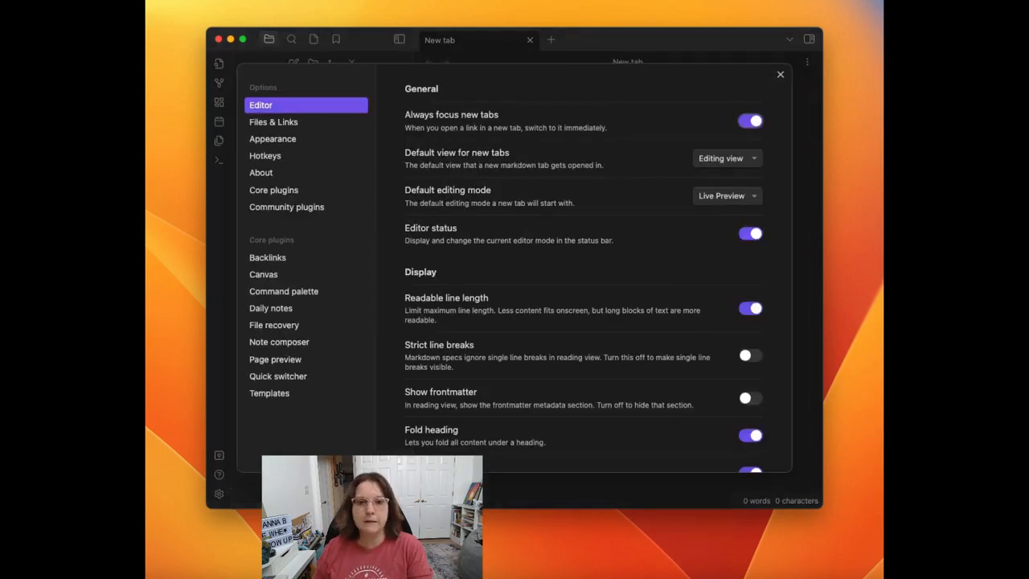
left_click(271, 209)
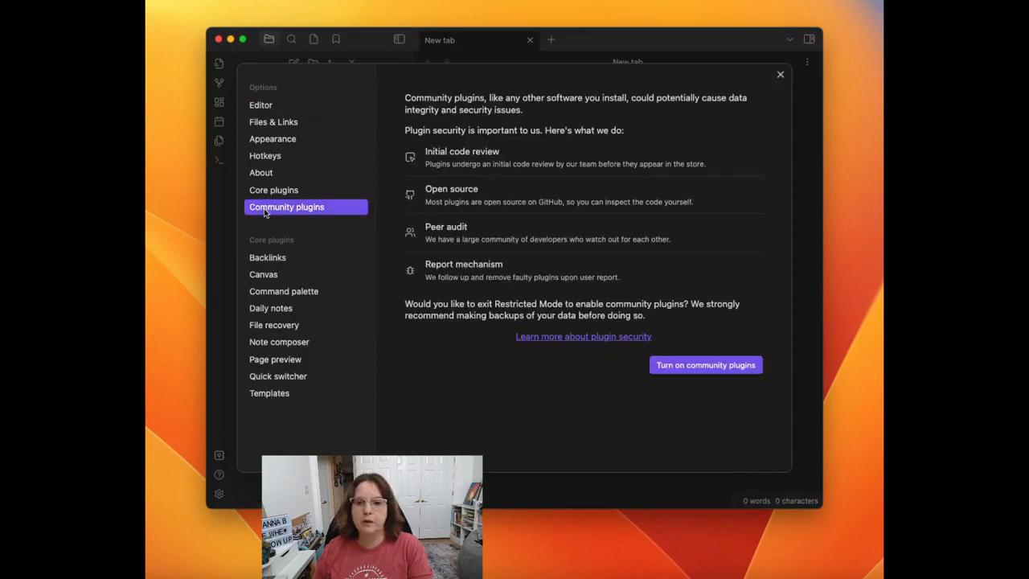
left_click(704, 368)
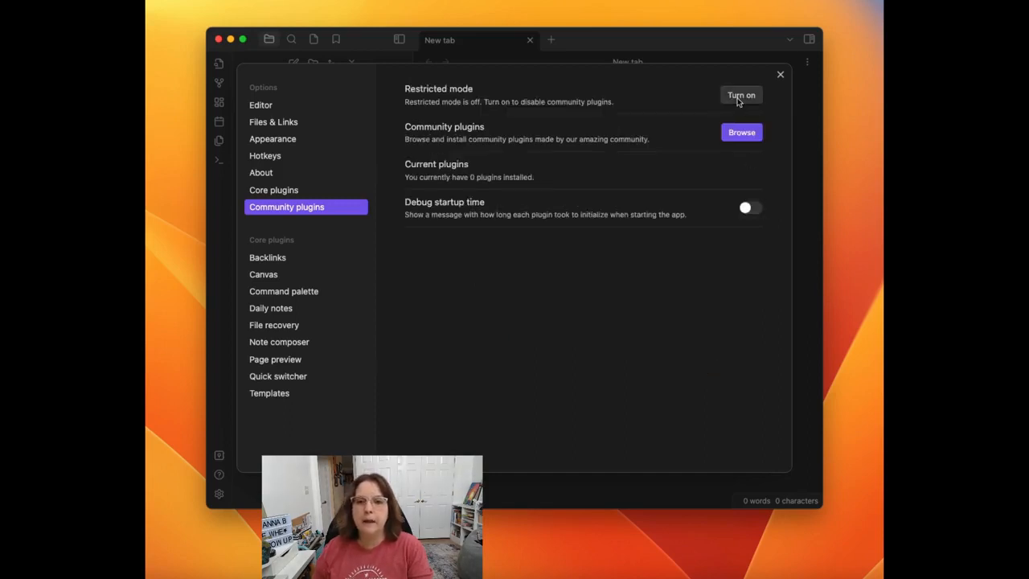
Step: Find the Auto Note Mover community plugin by searching for "Auto Note", and install and enable it
left_click(741, 133)
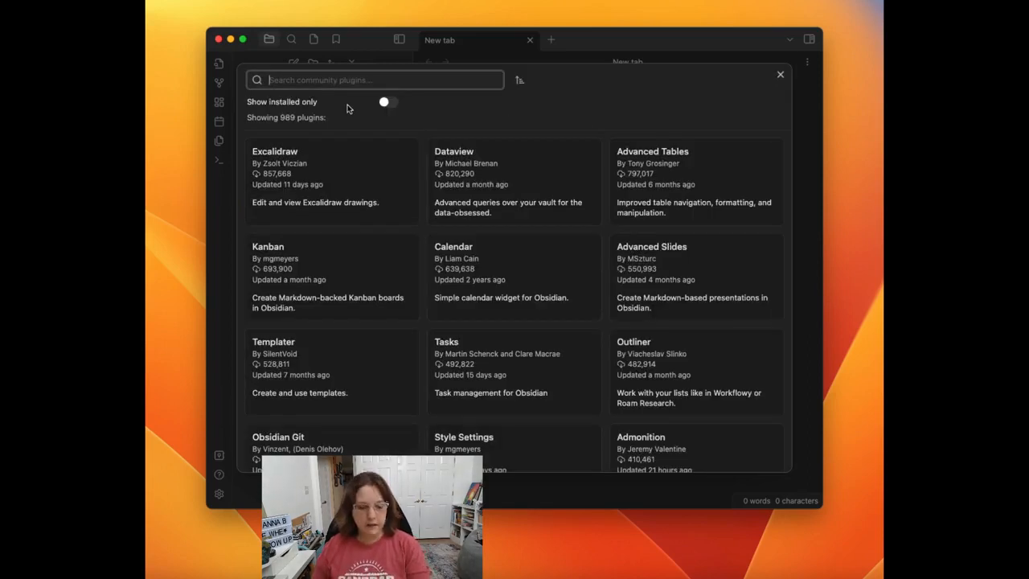
type("Auto")
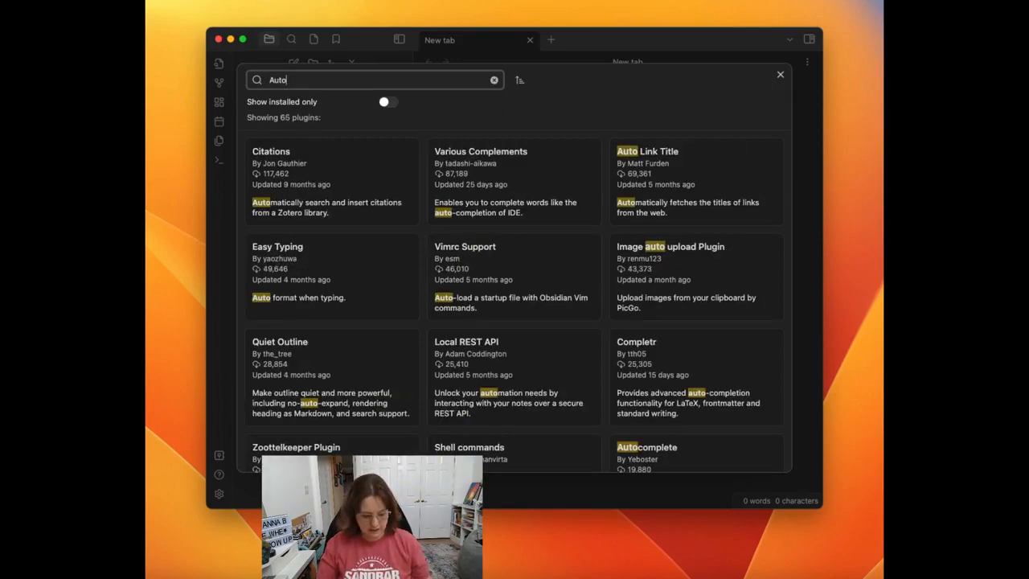
type(" Note")
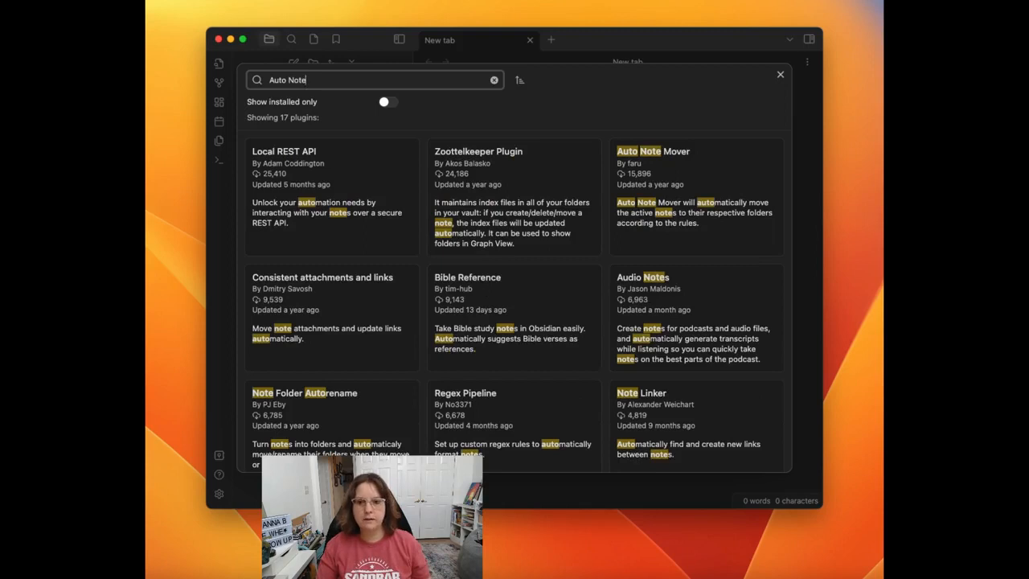
left_click(647, 178)
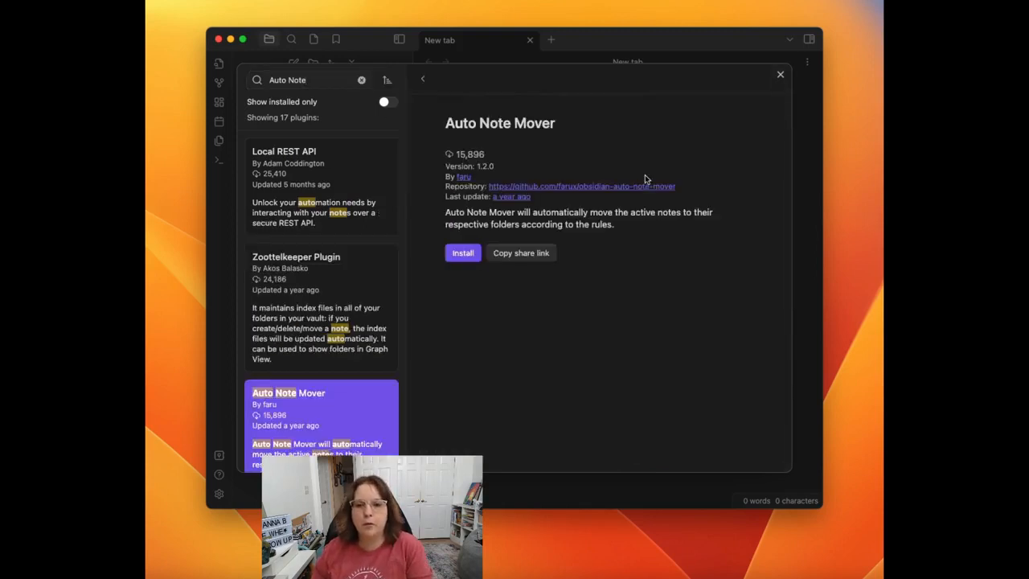
left_click(462, 254)
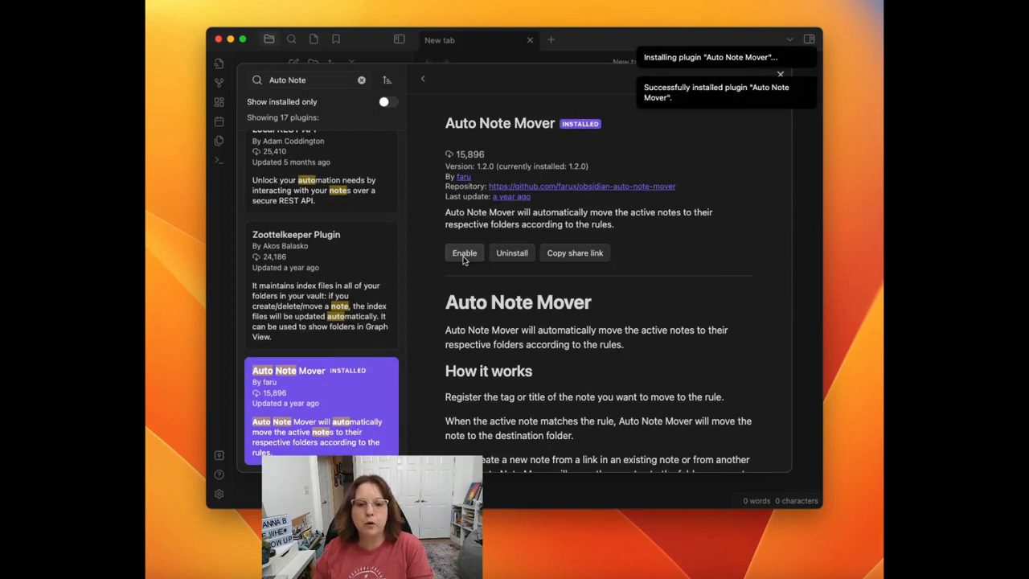
left_click(464, 254)
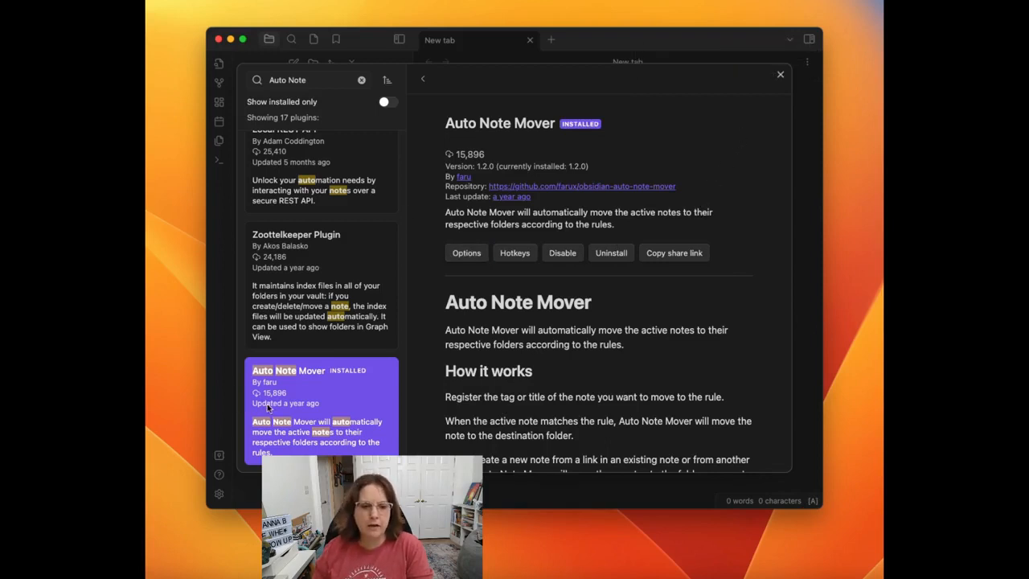
left_click(780, 74)
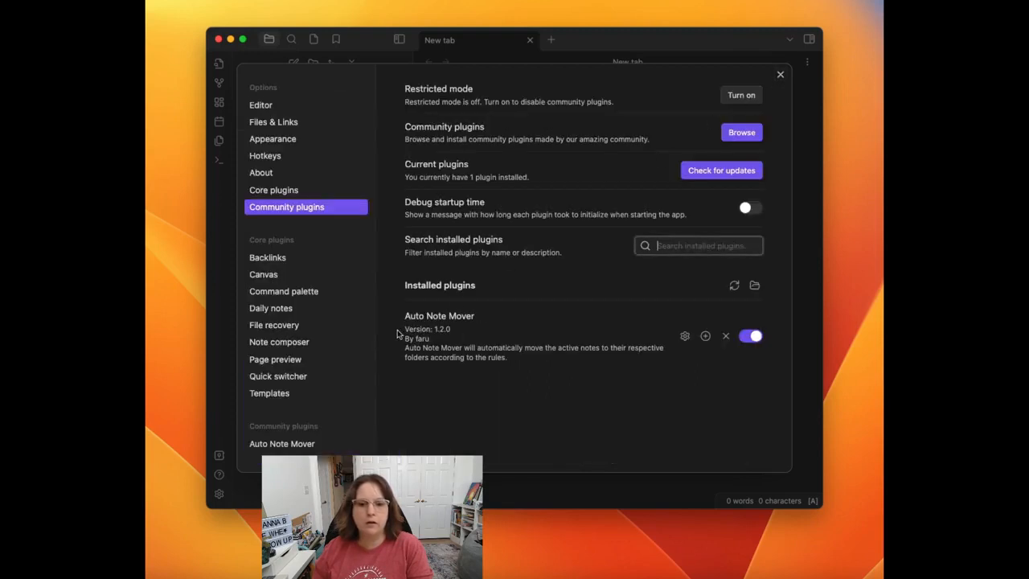
Step: Set the core Templates plugin's template folder location to the Templates folder
left_click(274, 395)
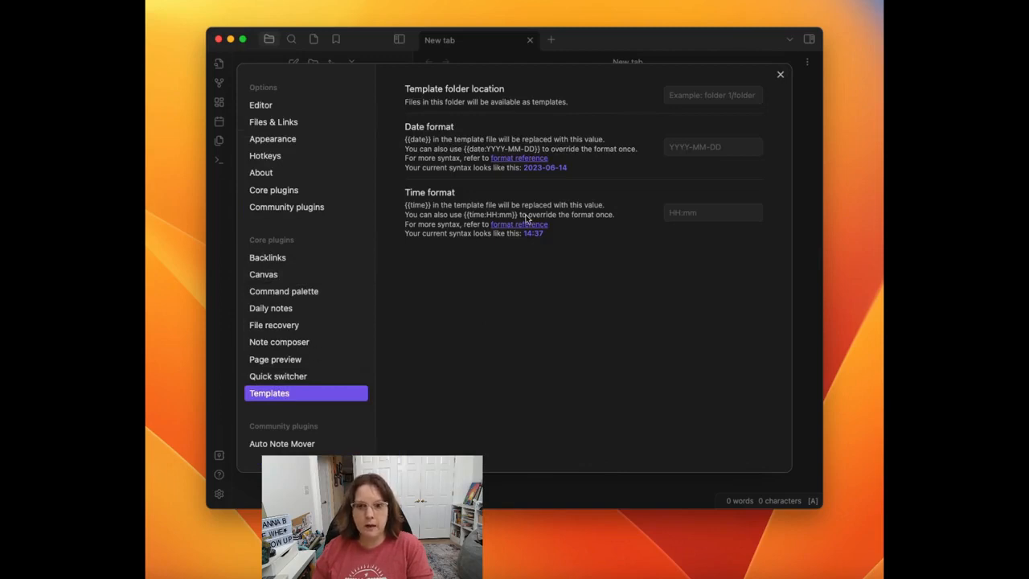
left_click(730, 95)
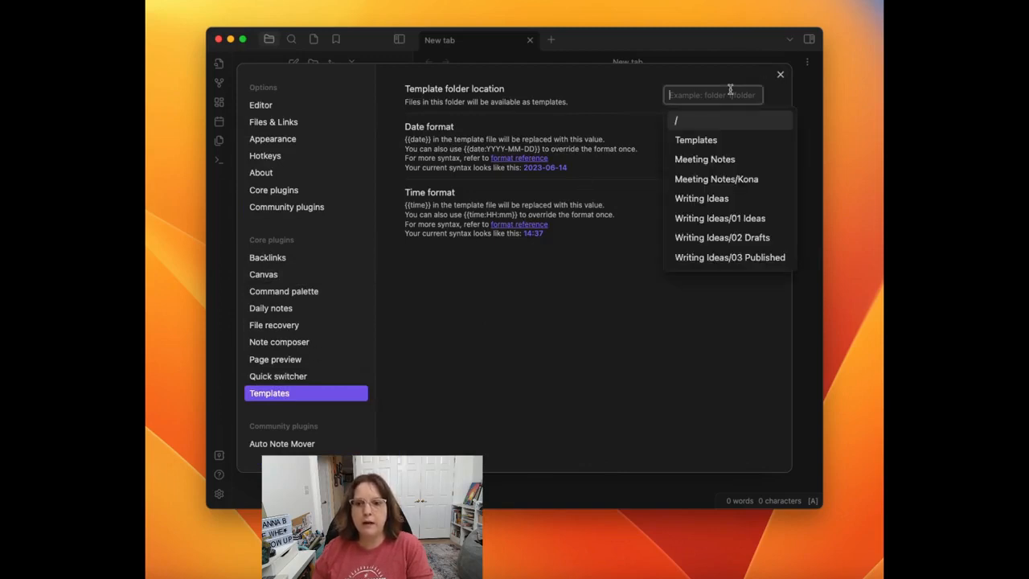
left_click(695, 142)
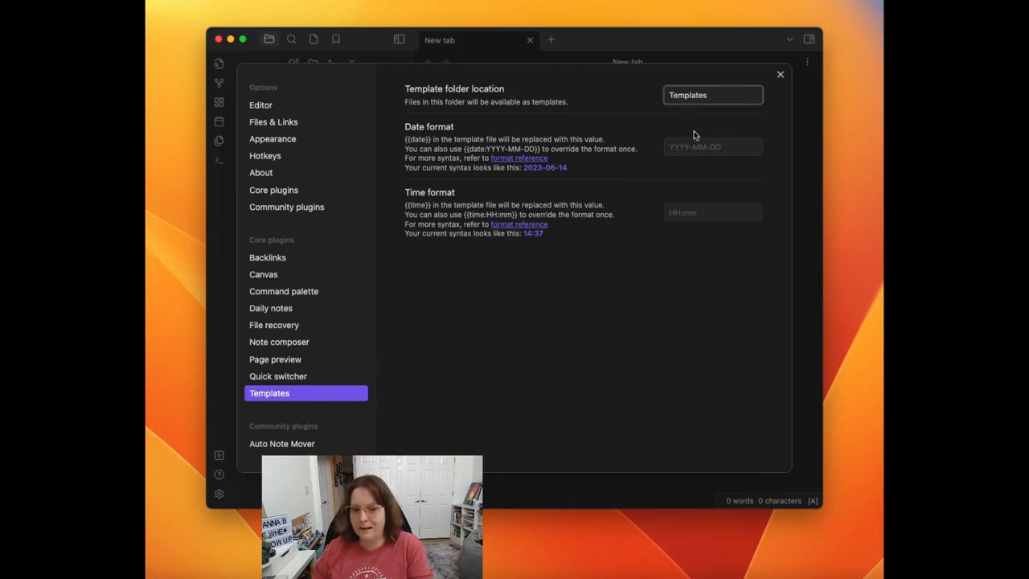
Step: Set the Auto Note Mover trigger to Manual
left_click(306, 447)
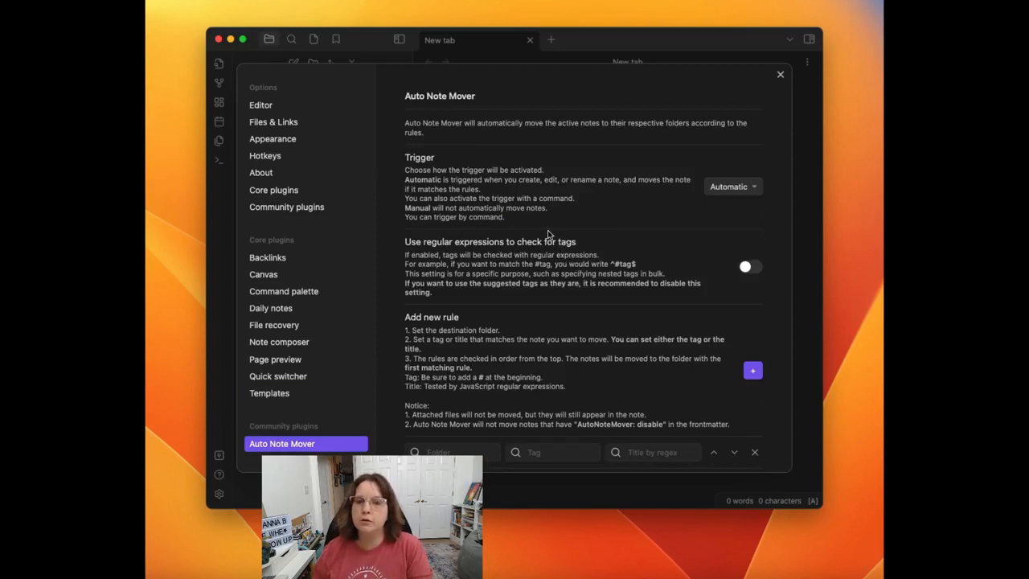
left_click(741, 194)
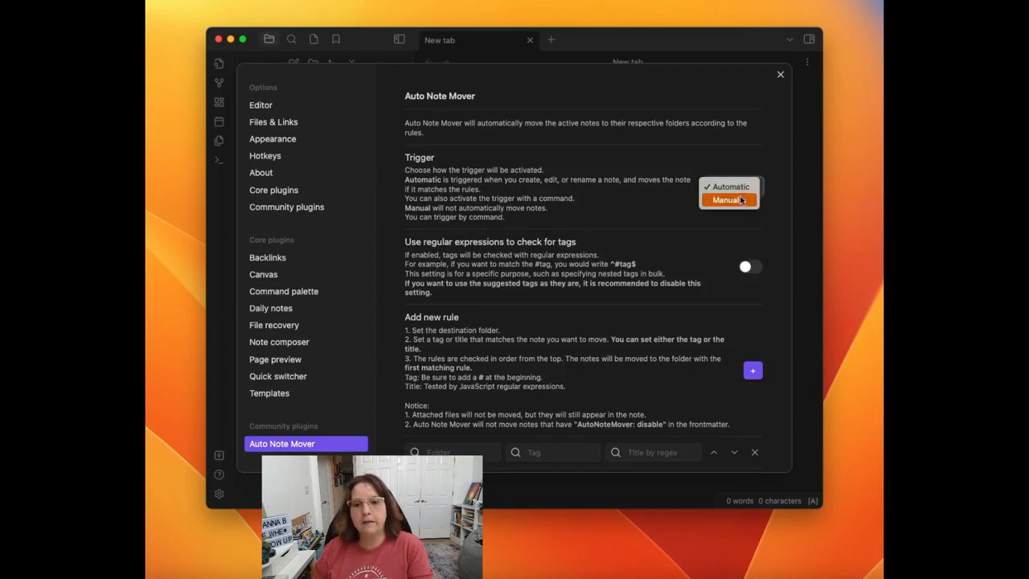
left_click(741, 187)
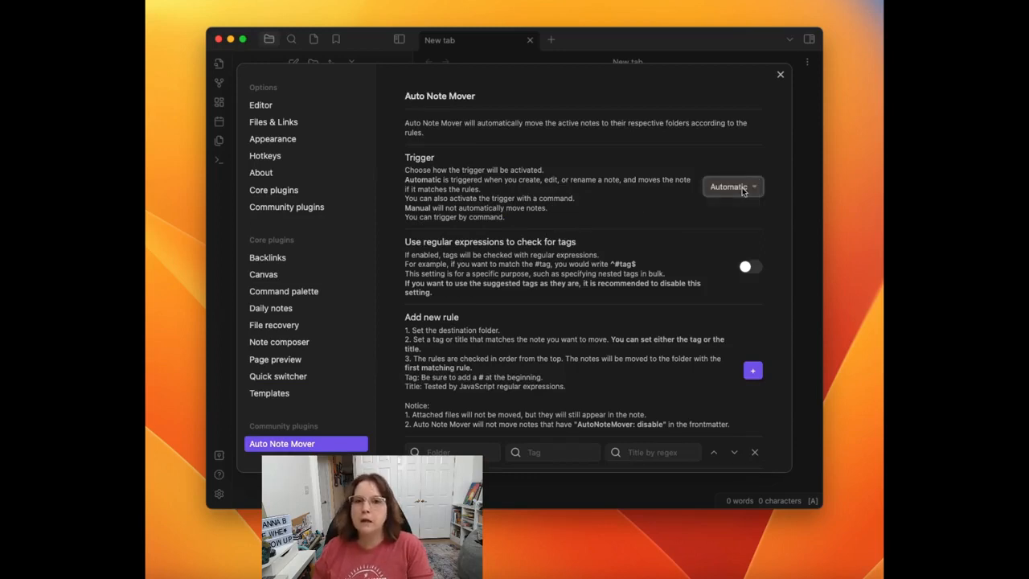
left_click(742, 187)
left_click(741, 200)
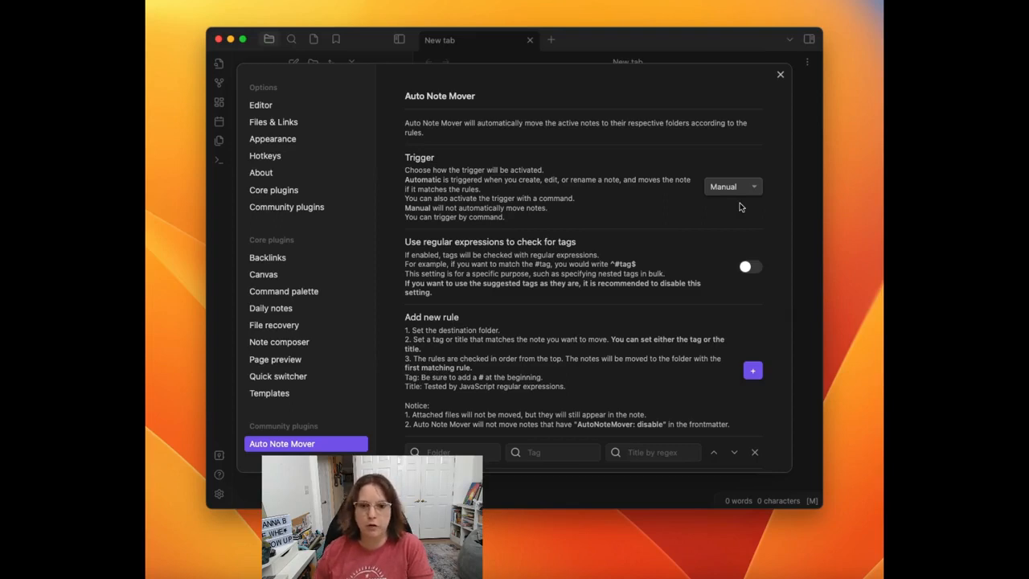
Step: Set Templates as an excluded folder in Auto Note Mover and remove that exclusion entry again
scroll(434, 207, "down", 2)
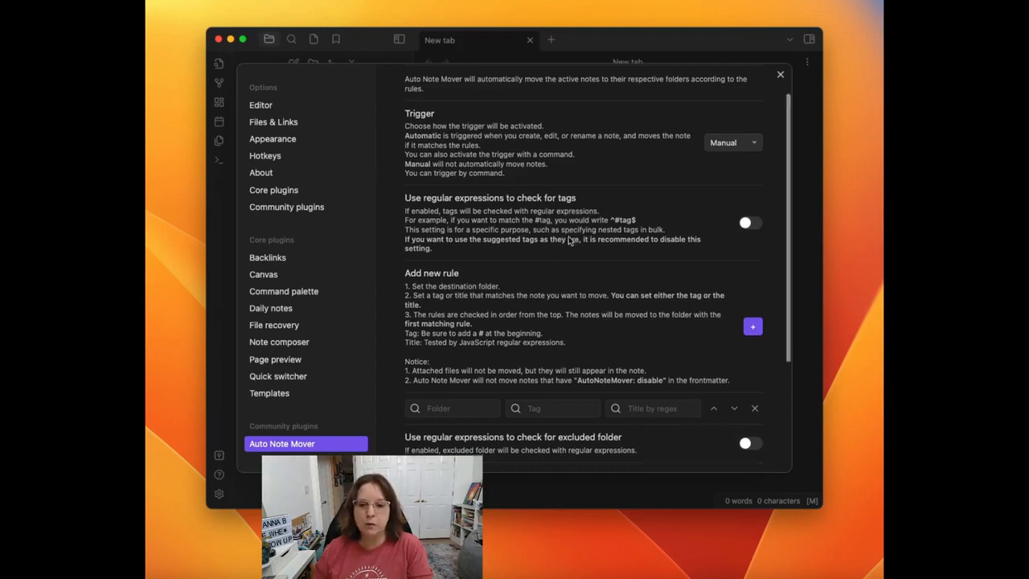
scroll(611, 266, "down", 3)
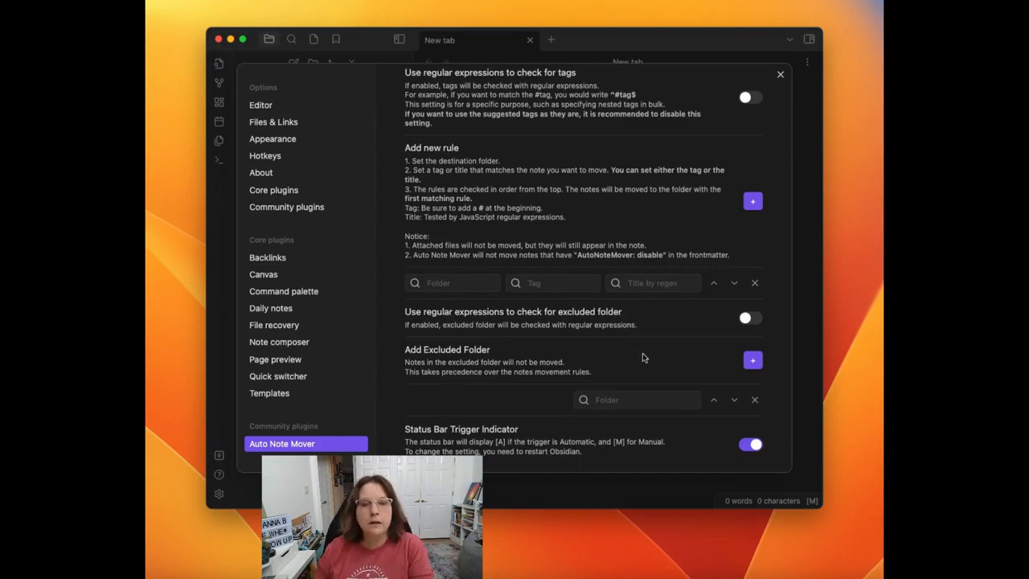
scroll(643, 353, "down", 1)
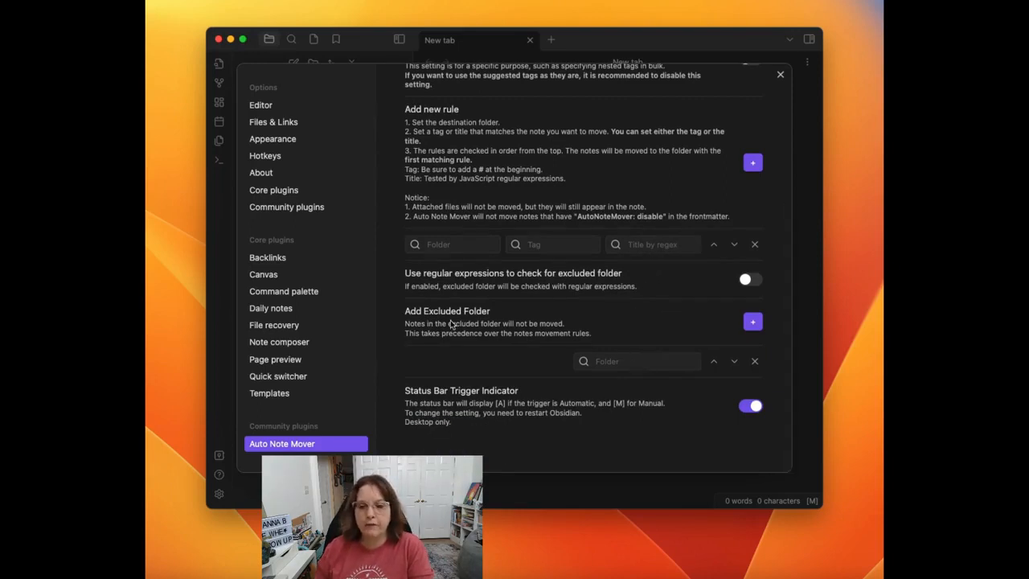
left_click(661, 361)
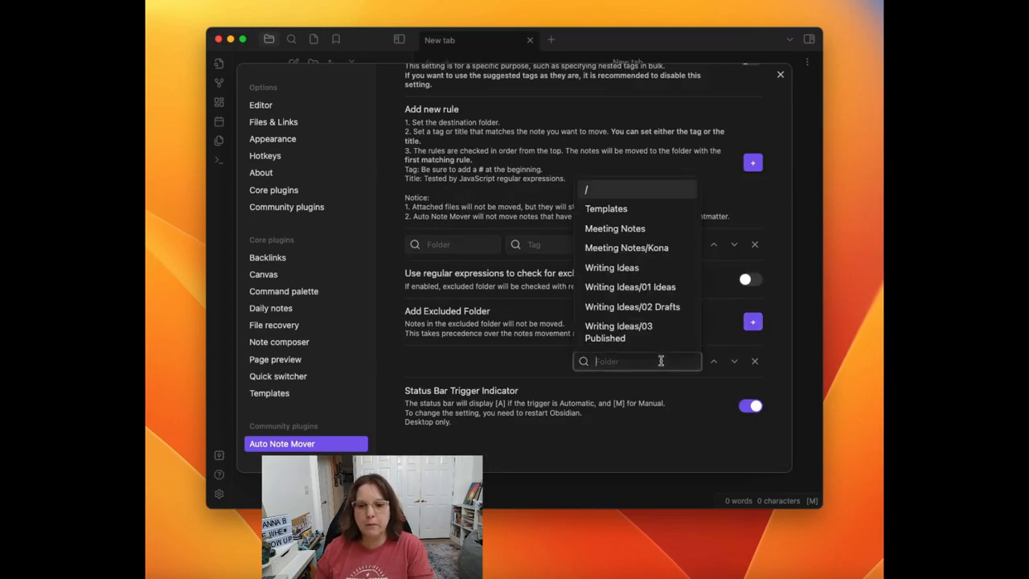
left_click(636, 210)
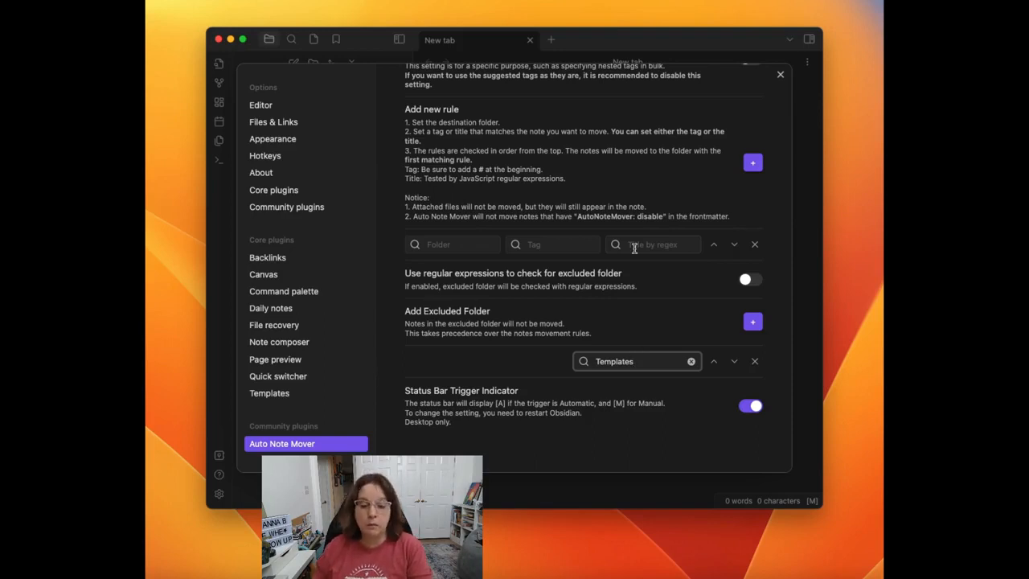
left_click(754, 361)
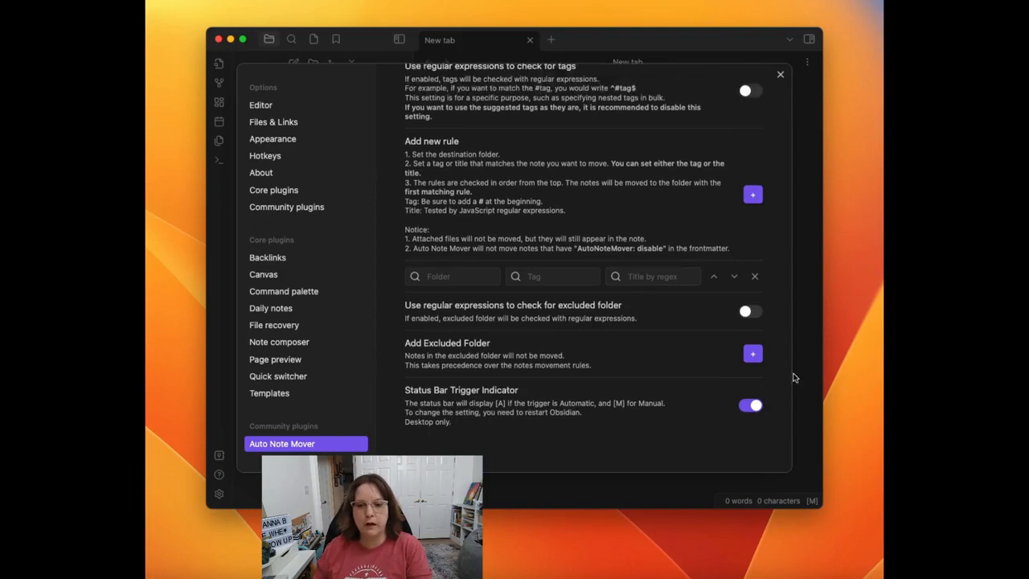
Step: Add an excluded folder entry for Templates in Auto Note Mover and close the settings
left_click(753, 354)
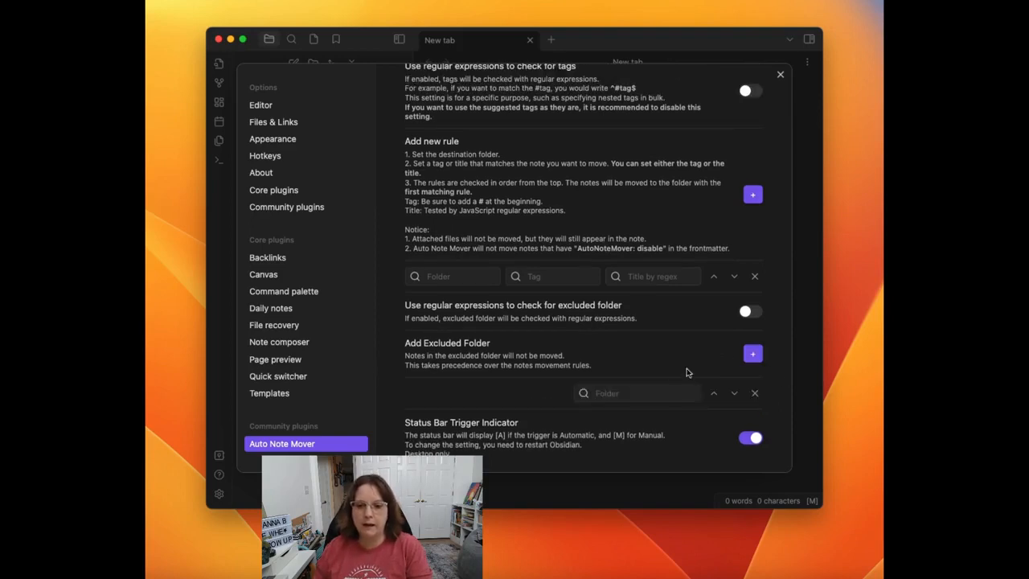
left_click(651, 390)
left_click(655, 239)
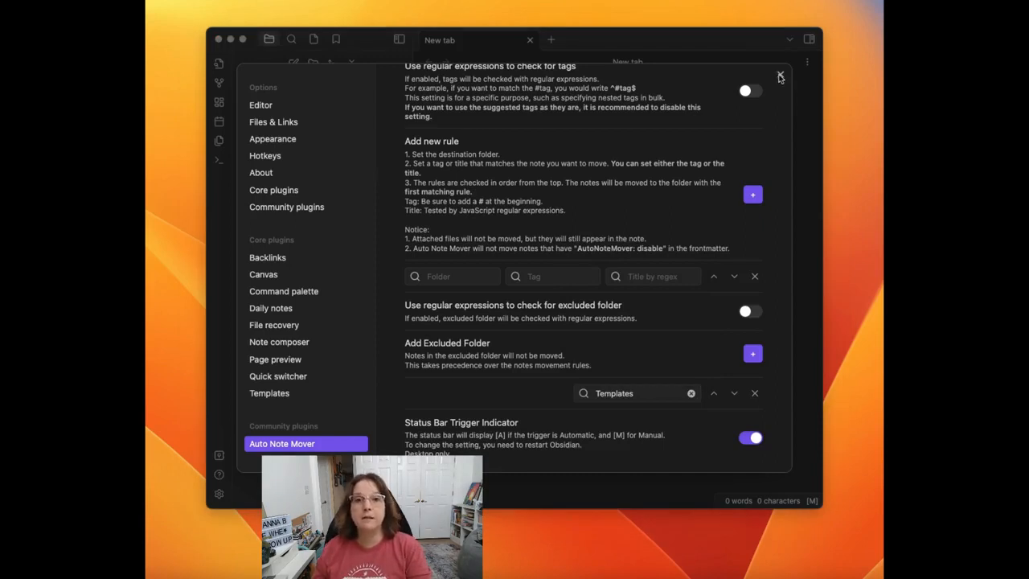
left_click(780, 75)
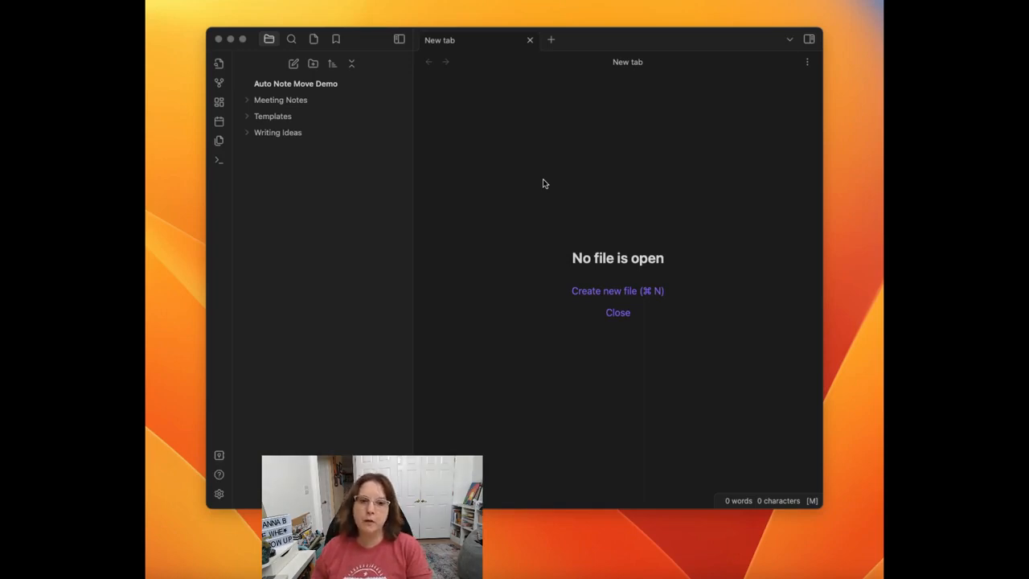
Step: Create a note titled "Writing Ideas Template" in the Templates folder and paste in the alias, AutoNoteMover and date_created frontmatter with the #status/ tag
right_click(284, 121)
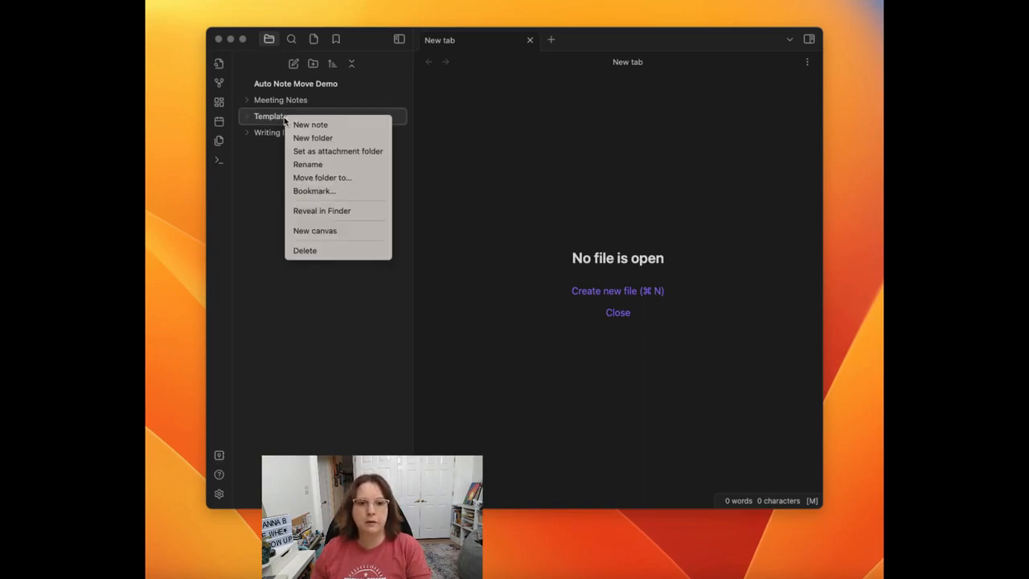
left_click(296, 125)
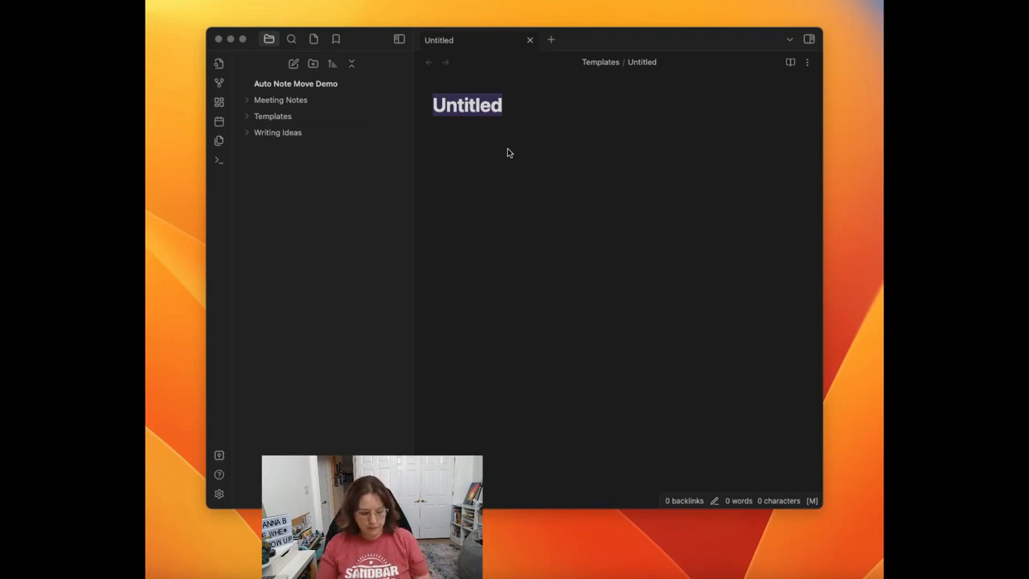
type("Wr")
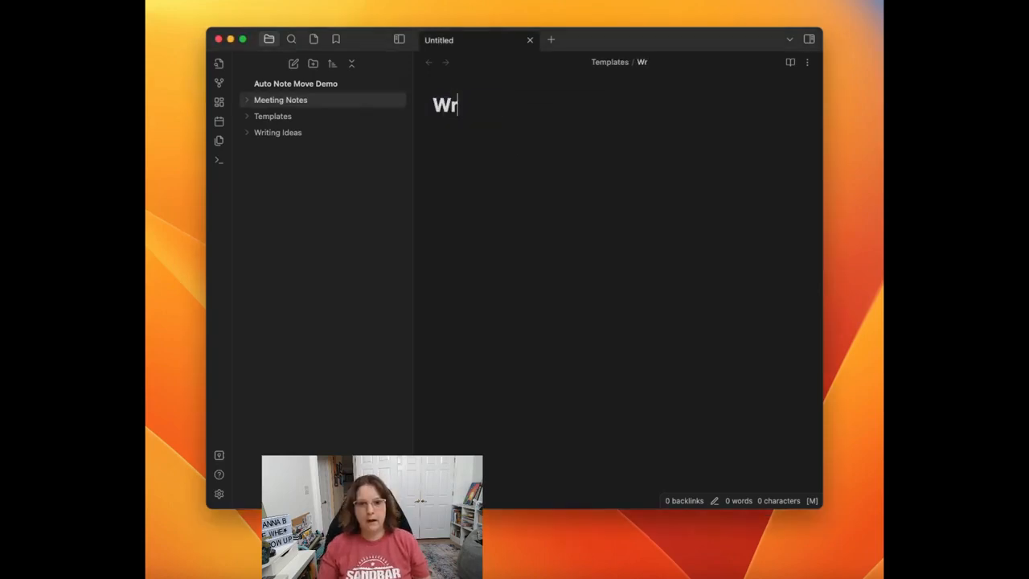
type("iting Ideas Template")
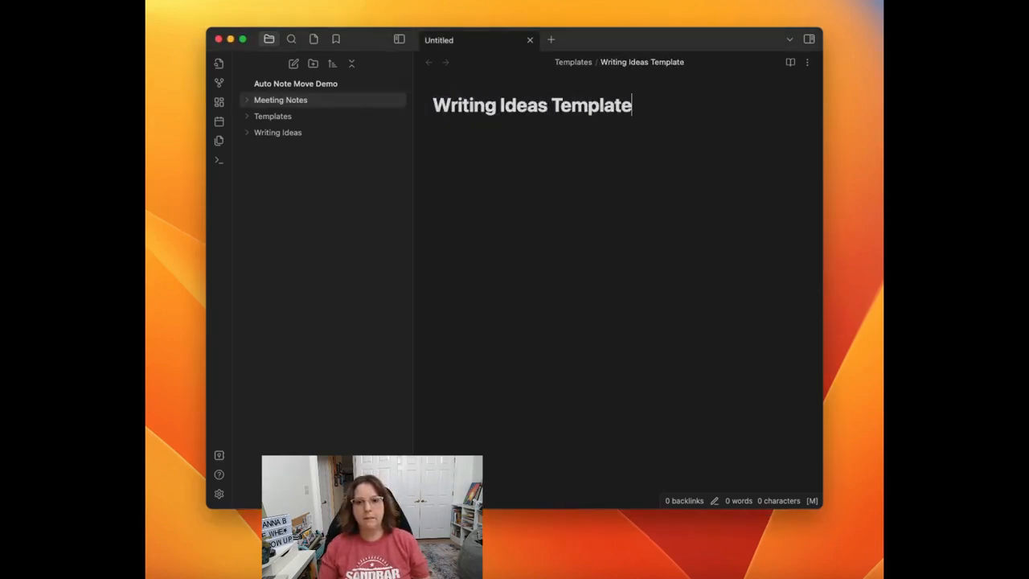
key("Return")
type("--- alias: AutoNoteMover: date_created: {{date}} --- #status/")
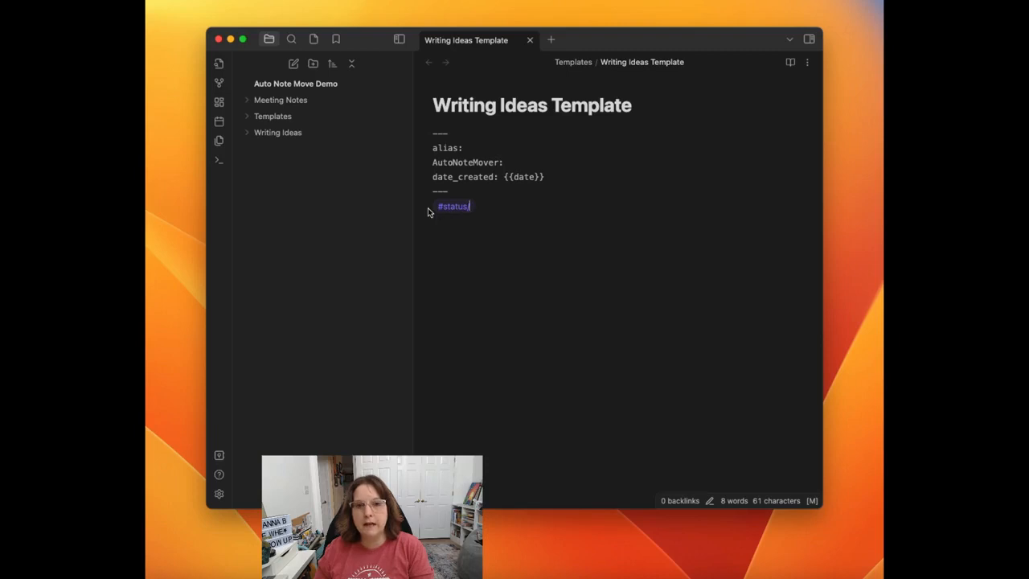
Step: Expand the Writing Ideas folder to show its subfolders
left_click(249, 135)
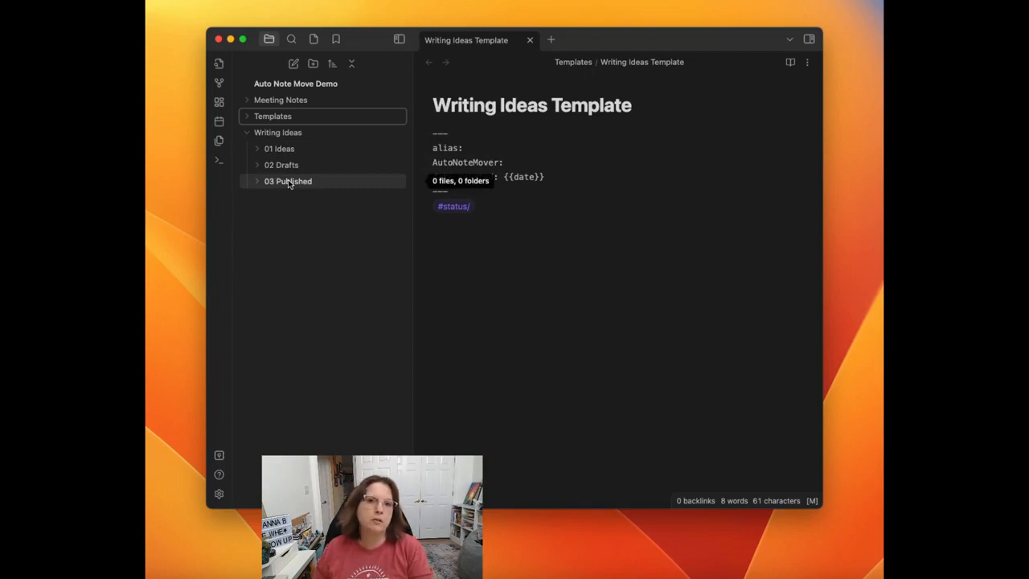
Step: Collapse the Writing Ideas folder and open the Auto Note Mover plugin settings
left_click(252, 137)
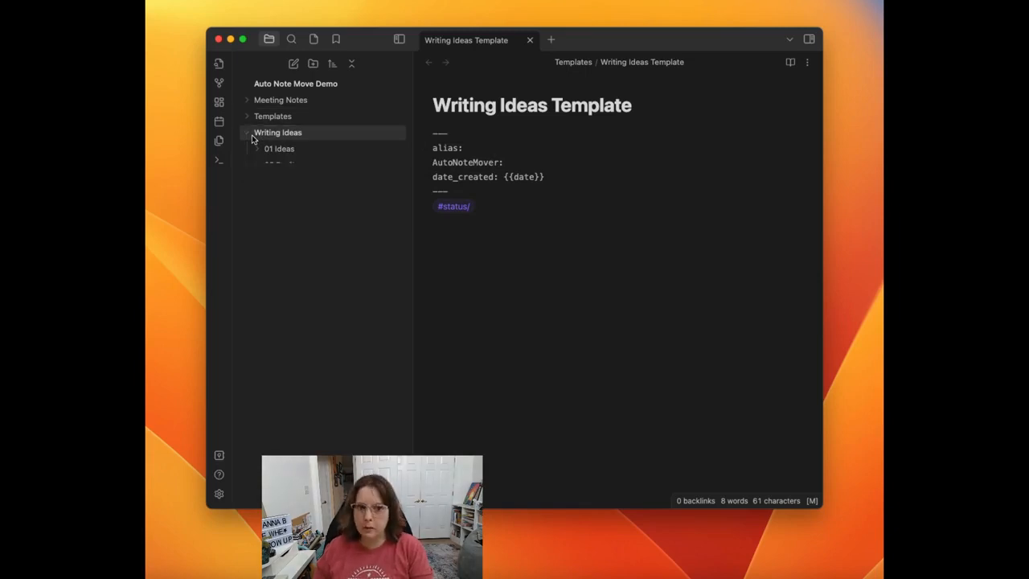
left_click(218, 493)
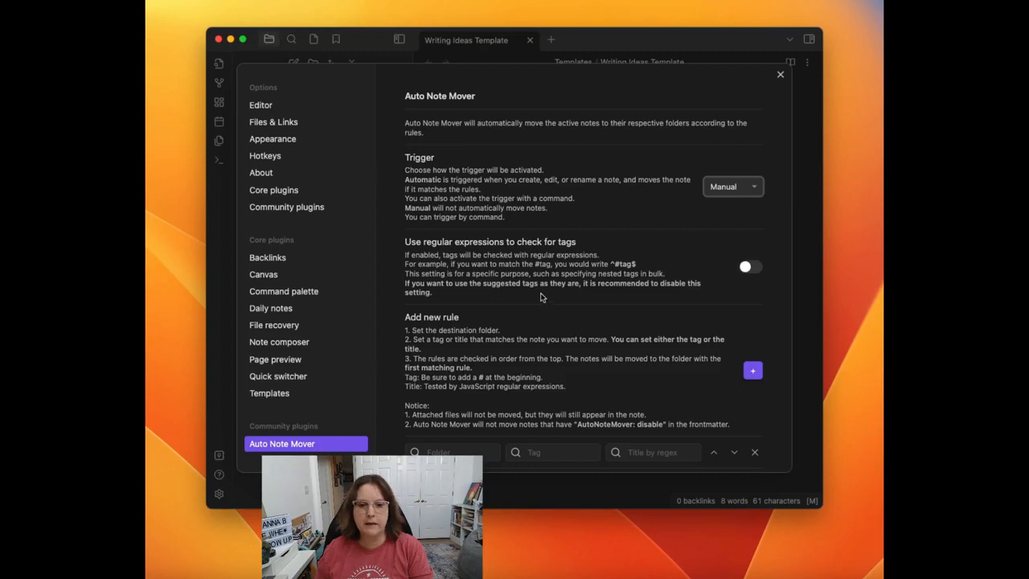
scroll(523, 347, "down", 1)
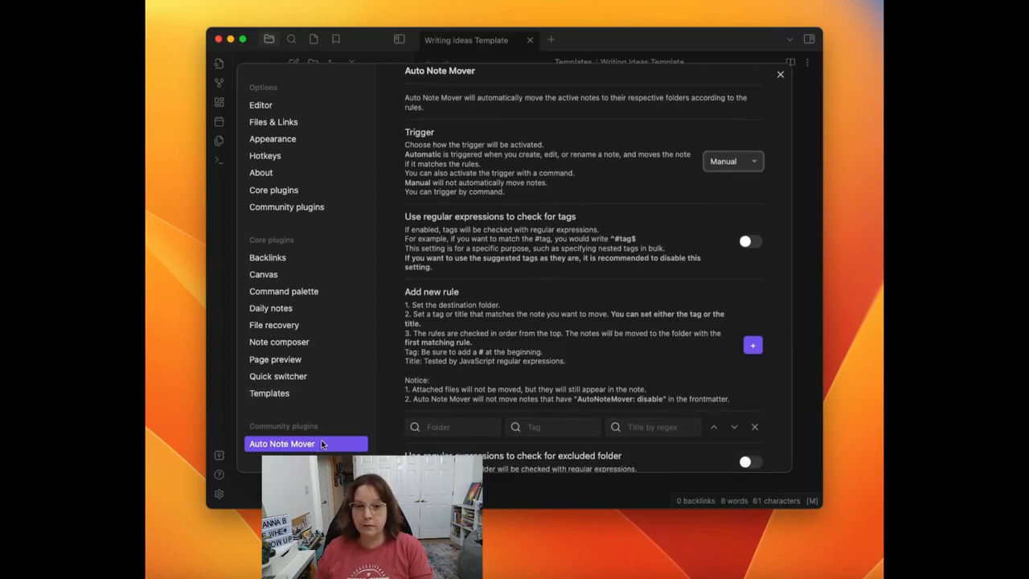
scroll(491, 148, "up", 1)
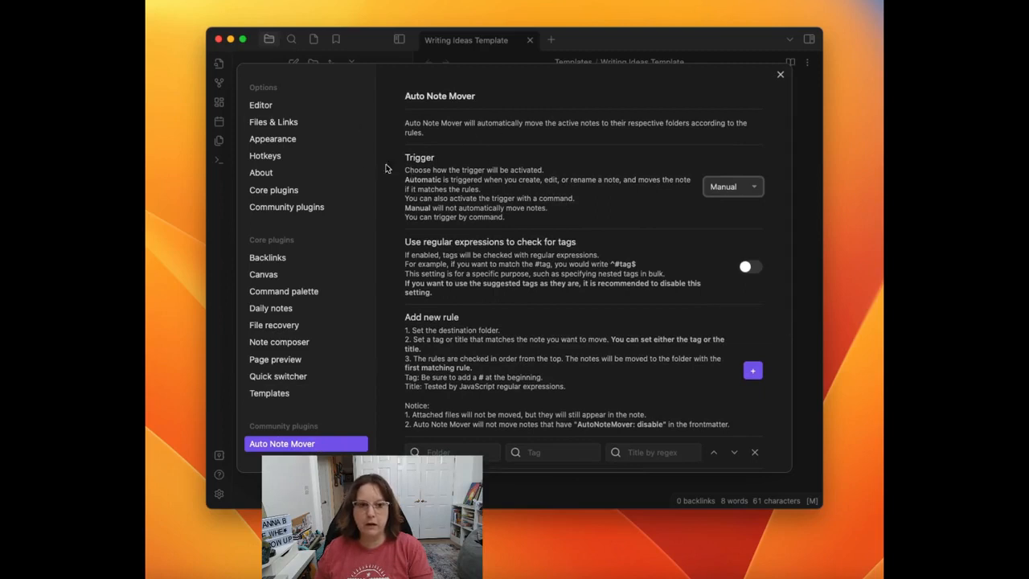
Step: Review the core and community plugin settings and the ways to reach the Auto Note Mover options
left_click(272, 191)
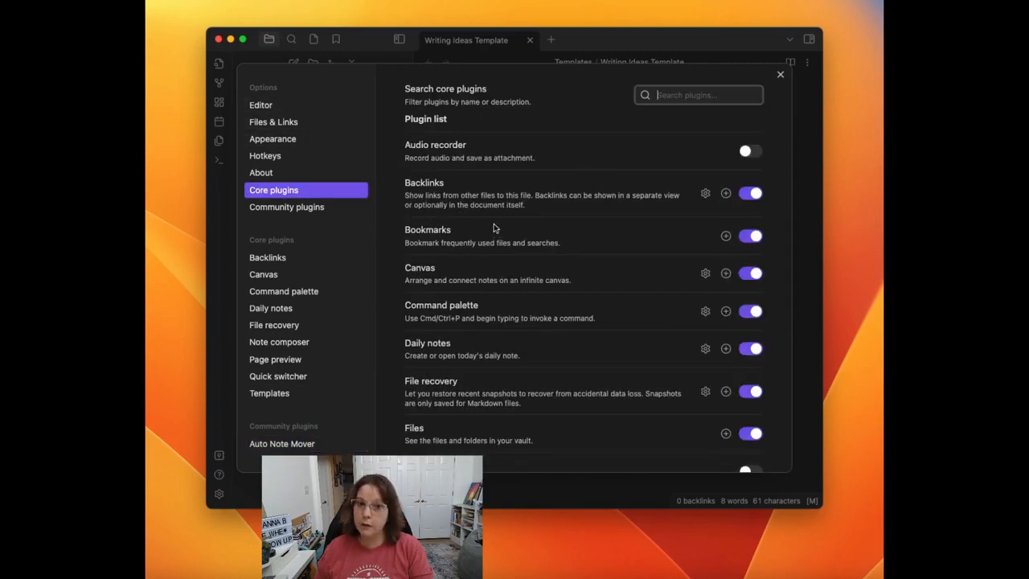
left_click(286, 208)
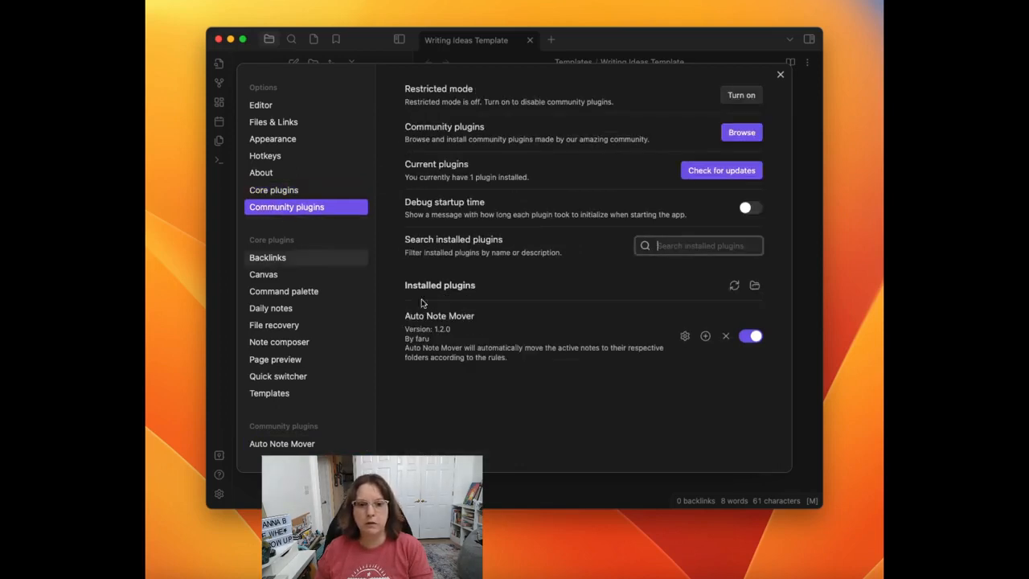
left_click(685, 336)
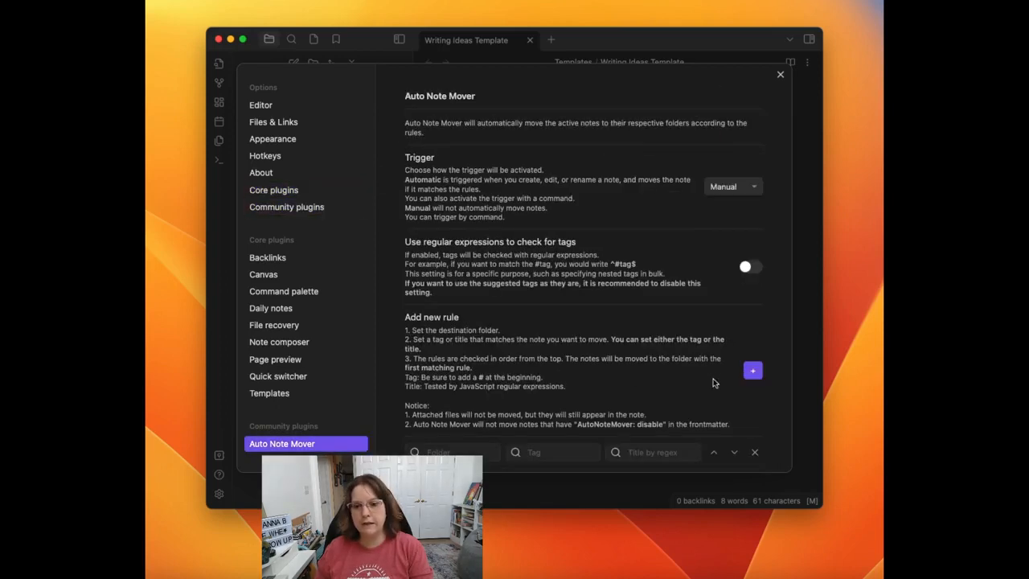
left_click(265, 105)
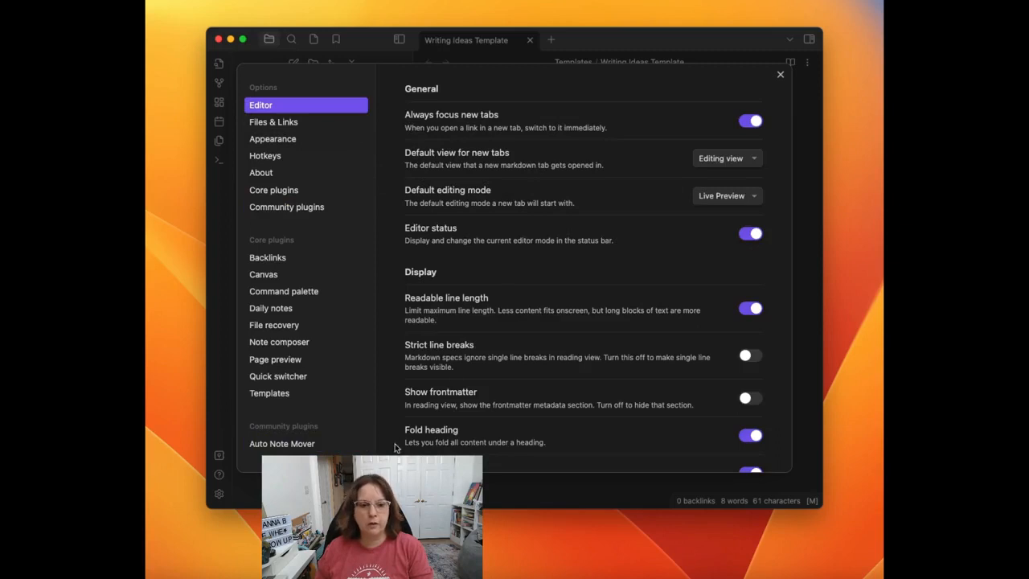
left_click(318, 441)
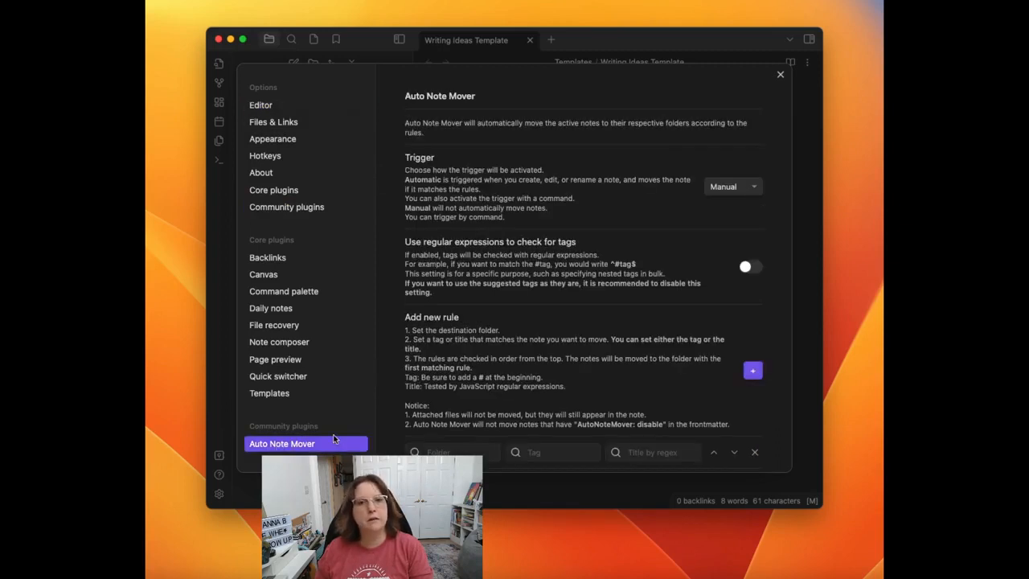
Step: Set the first Auto Note Mover rule to the Writing Ideas folder with the tag #status/
scroll(504, 370, "down", 2)
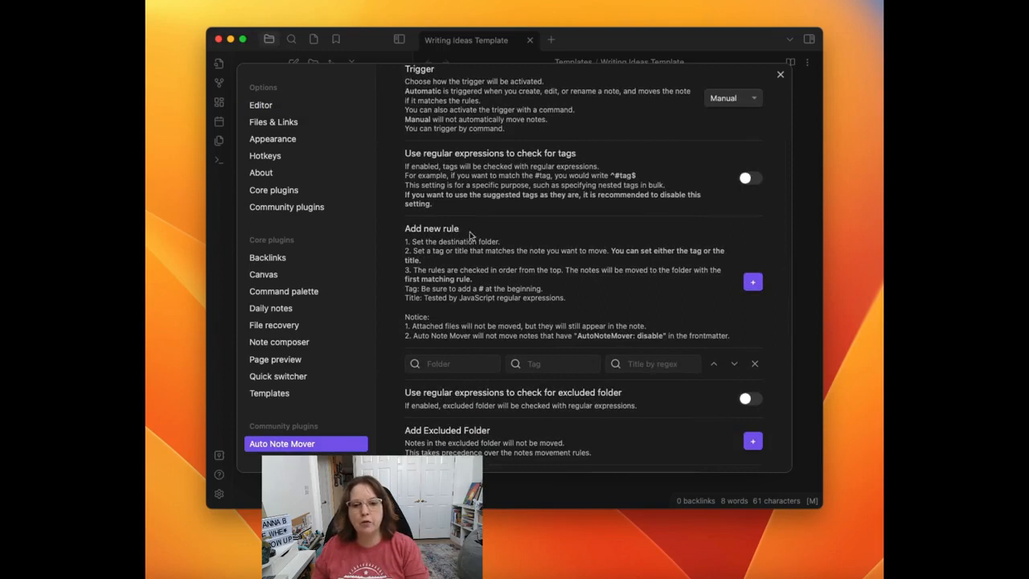
left_click(453, 365)
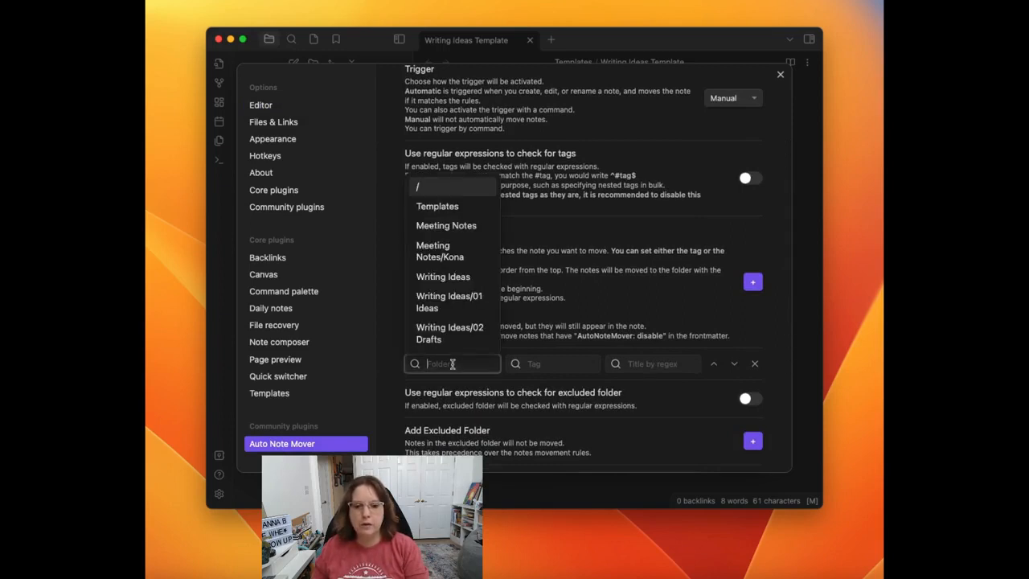
left_click(450, 277)
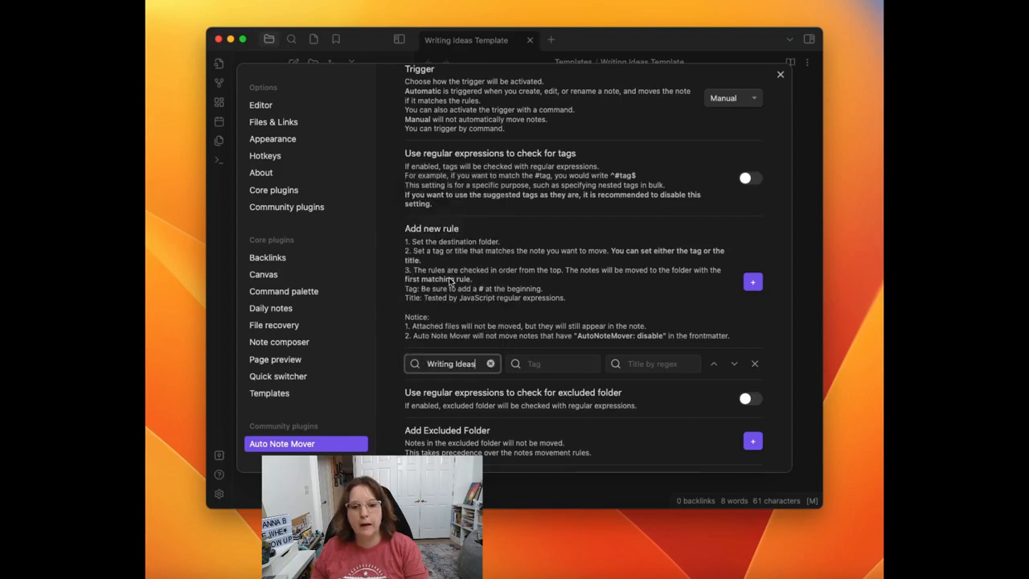
left_click(567, 363)
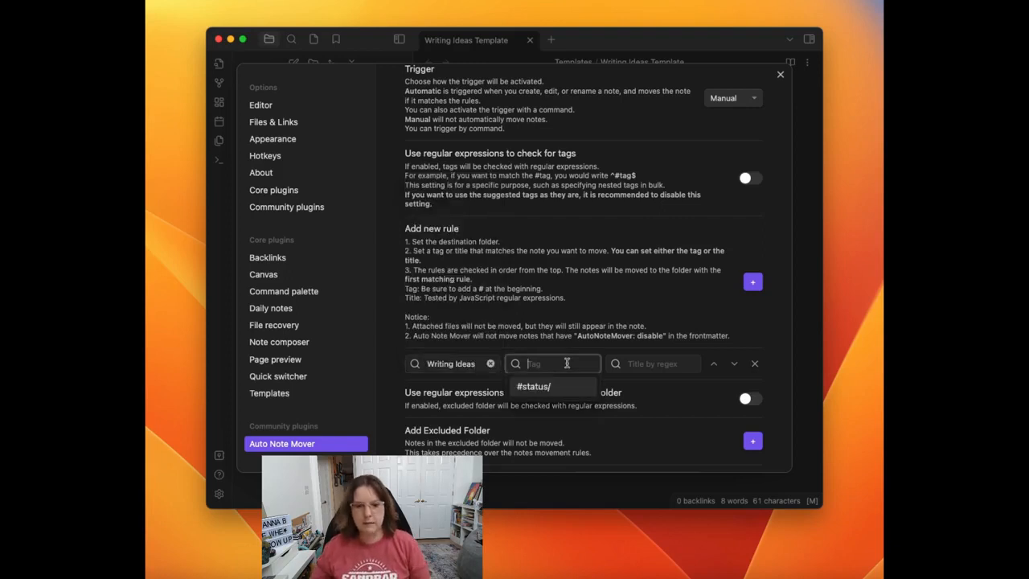
left_click(534, 387)
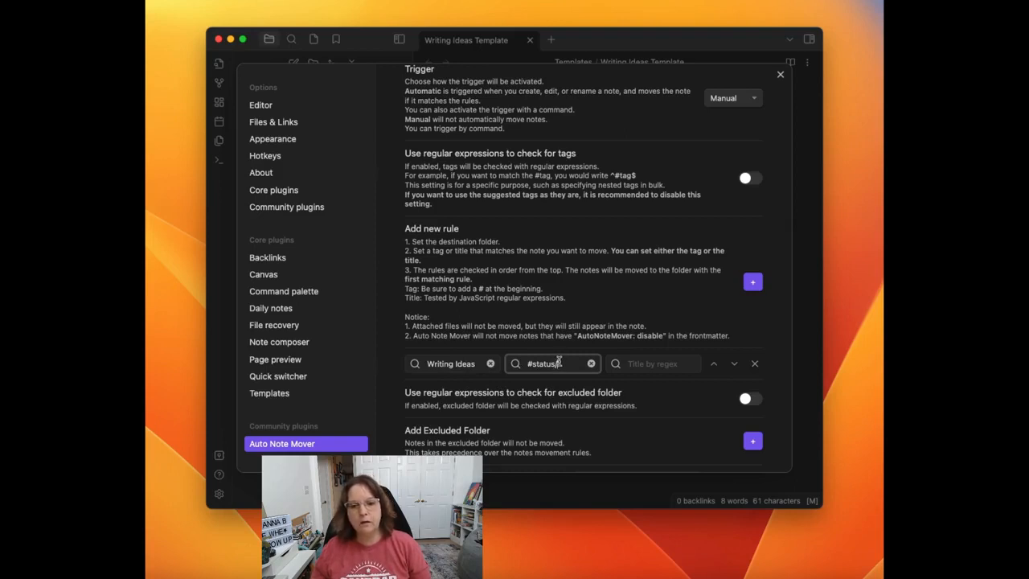
Step: Add a second rule with the folder Writing Ideas/01 Ideas and the tag #status/ideas
left_click(752, 287)
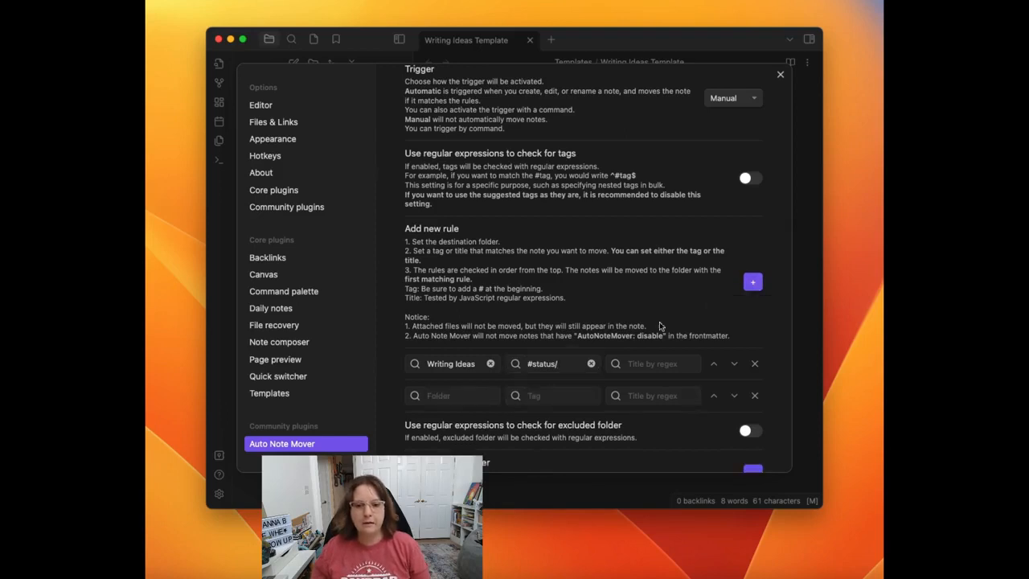
left_click(444, 393)
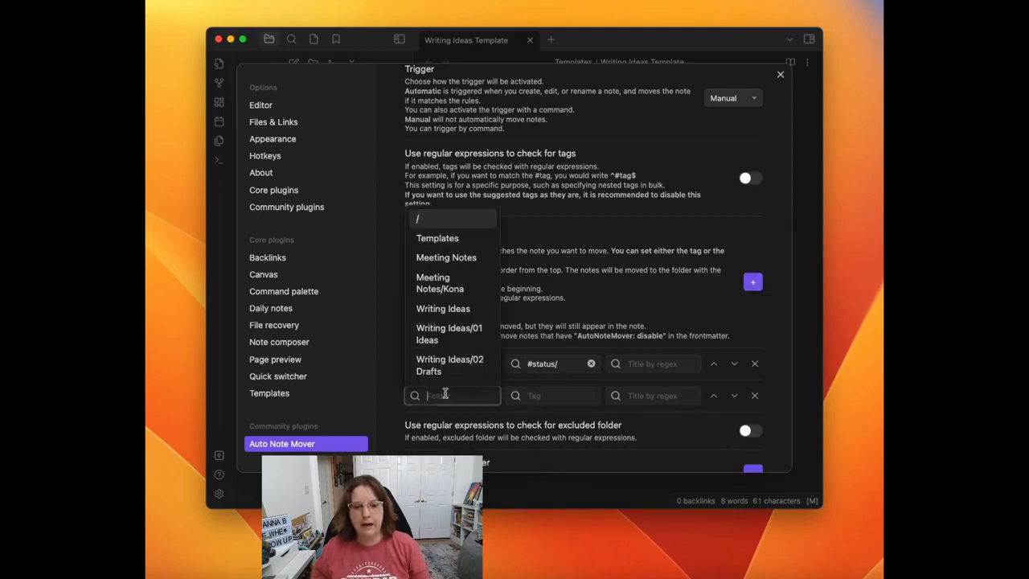
left_click(449, 336)
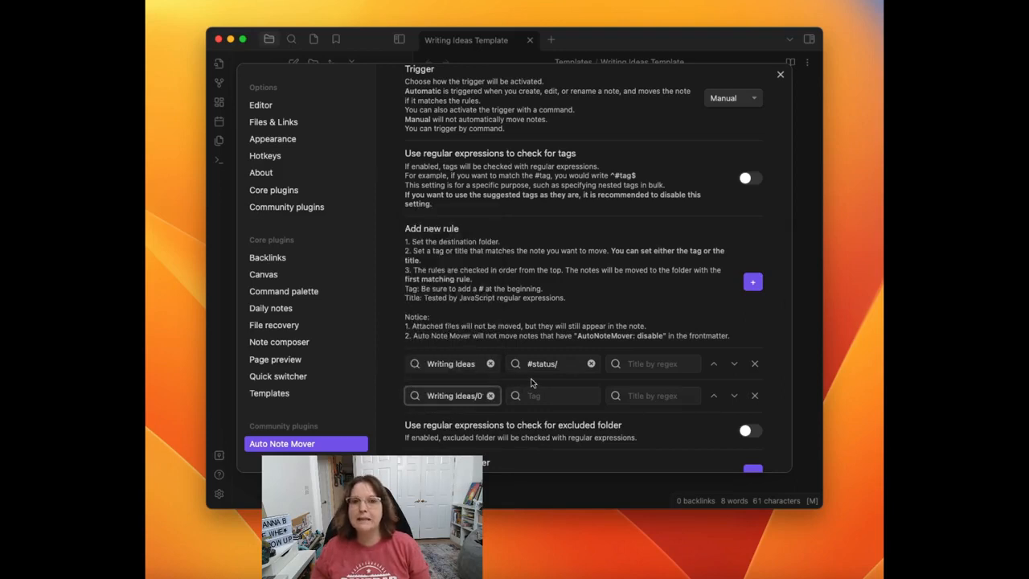
left_click(540, 395)
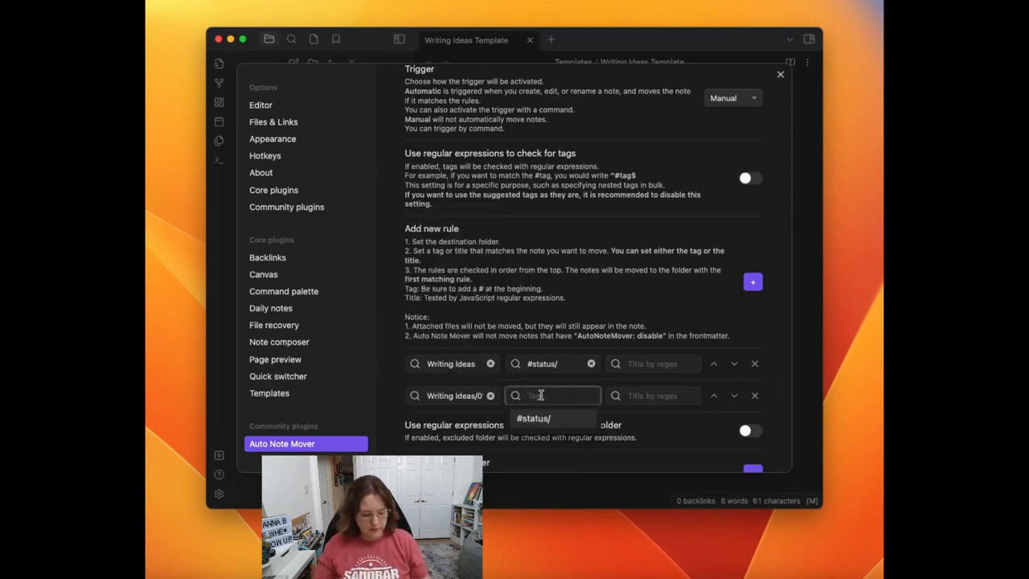
type("#status/")
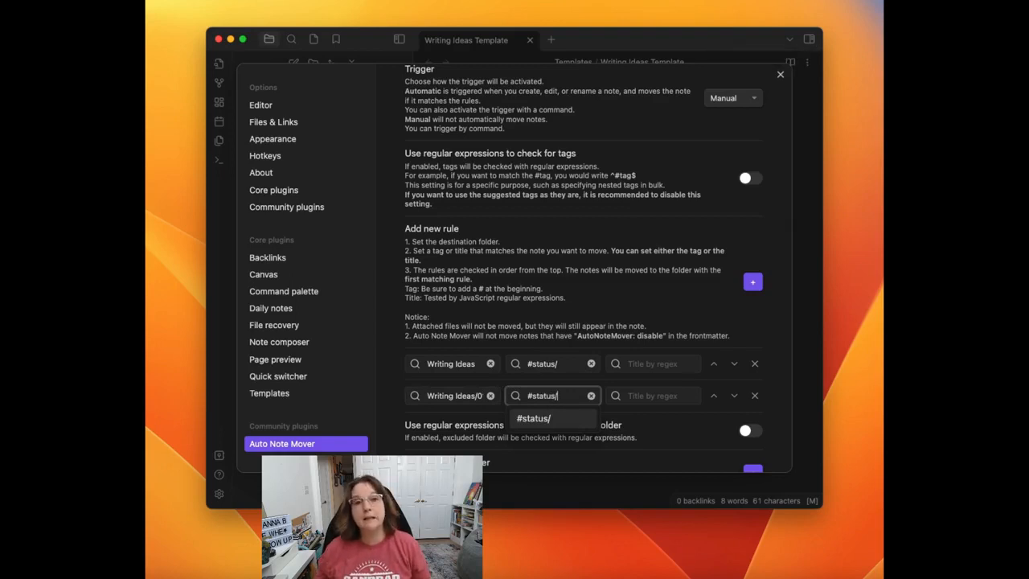
type("ideas")
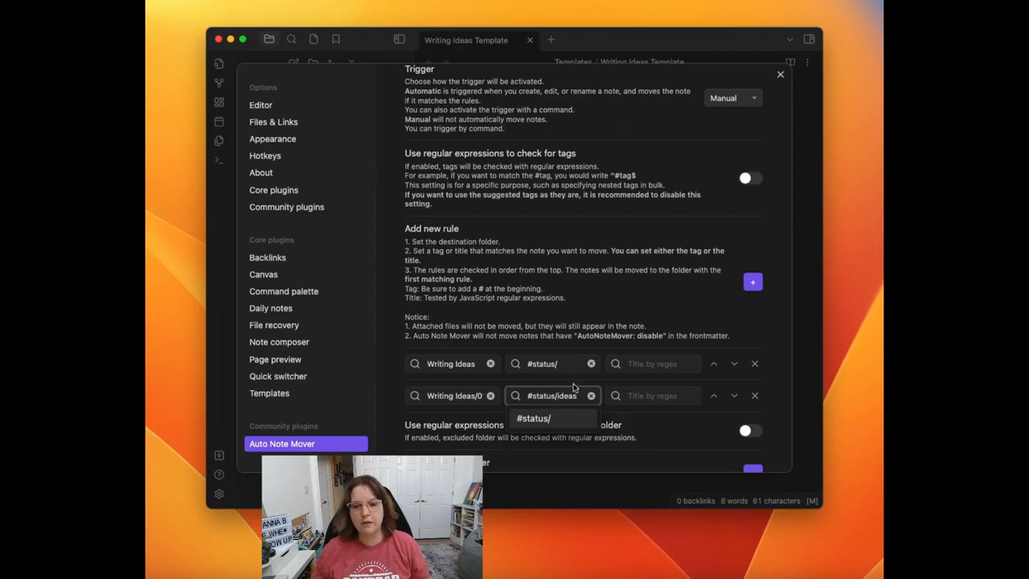
left_click(626, 333)
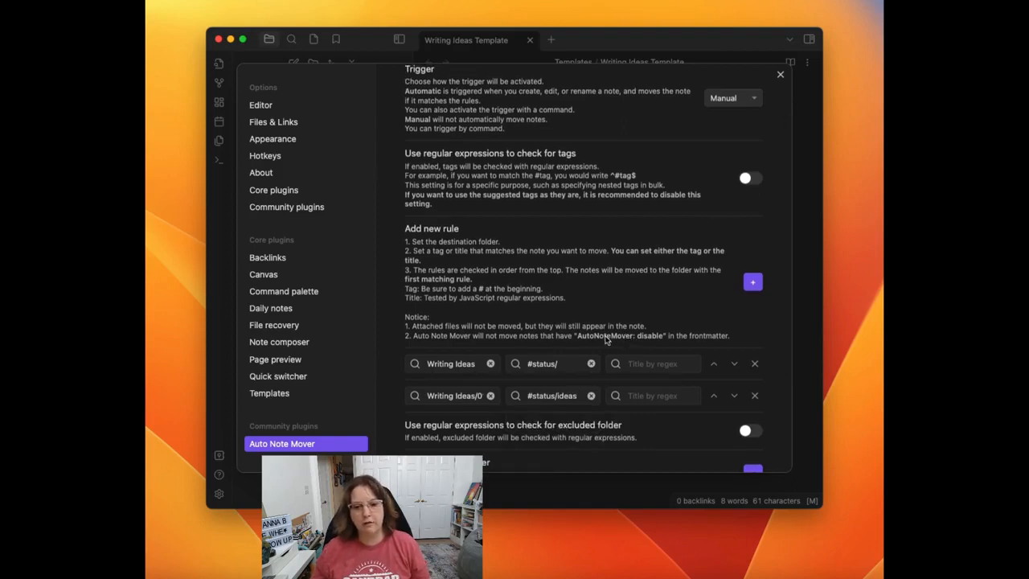
Step: Add a third rule with the folder Writing Ideas/02 Drafts and the tag #status/drafts
left_click(754, 283)
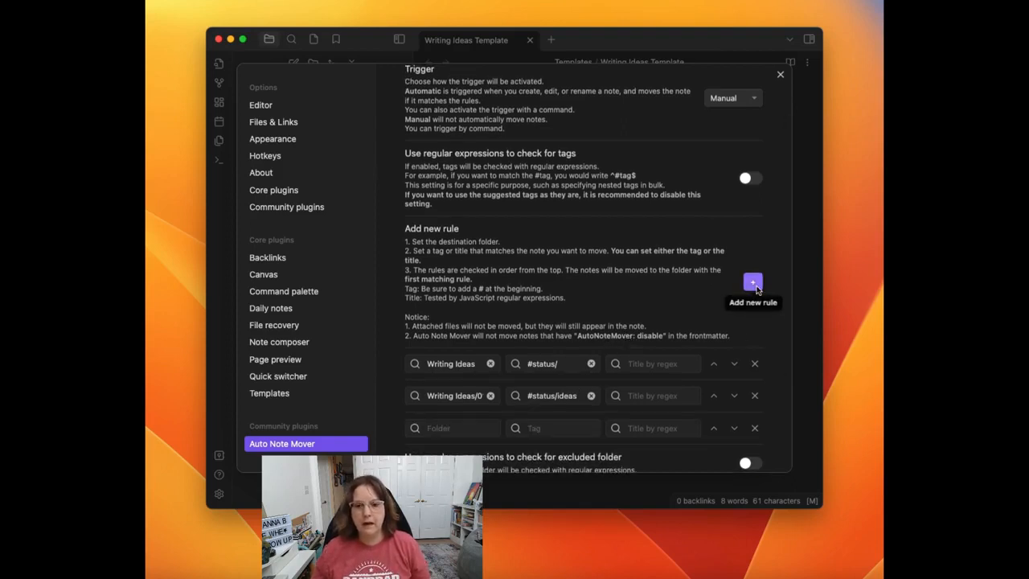
left_click(455, 428)
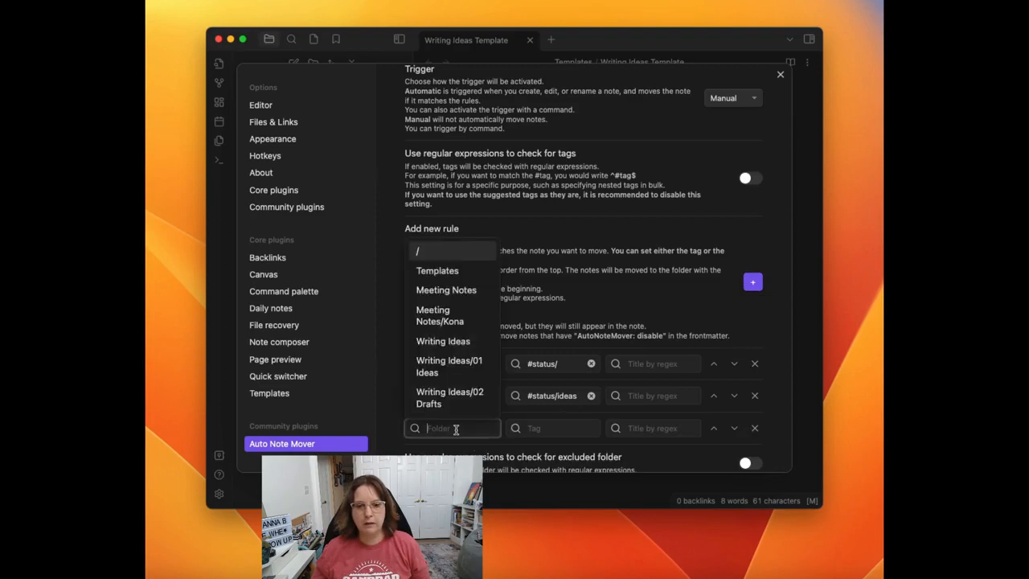
left_click(433, 394)
left_click(561, 429)
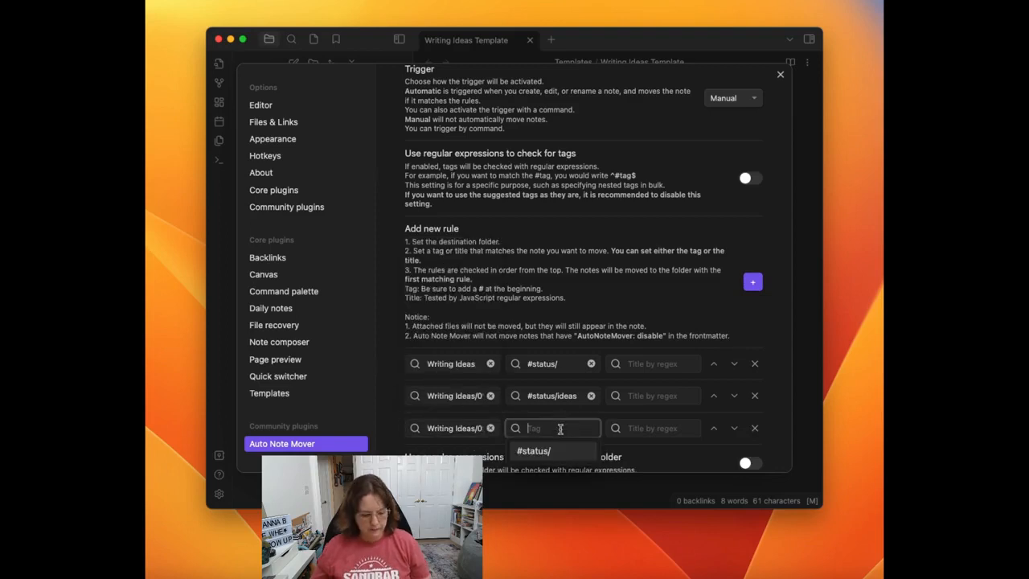
type("#status/drafts")
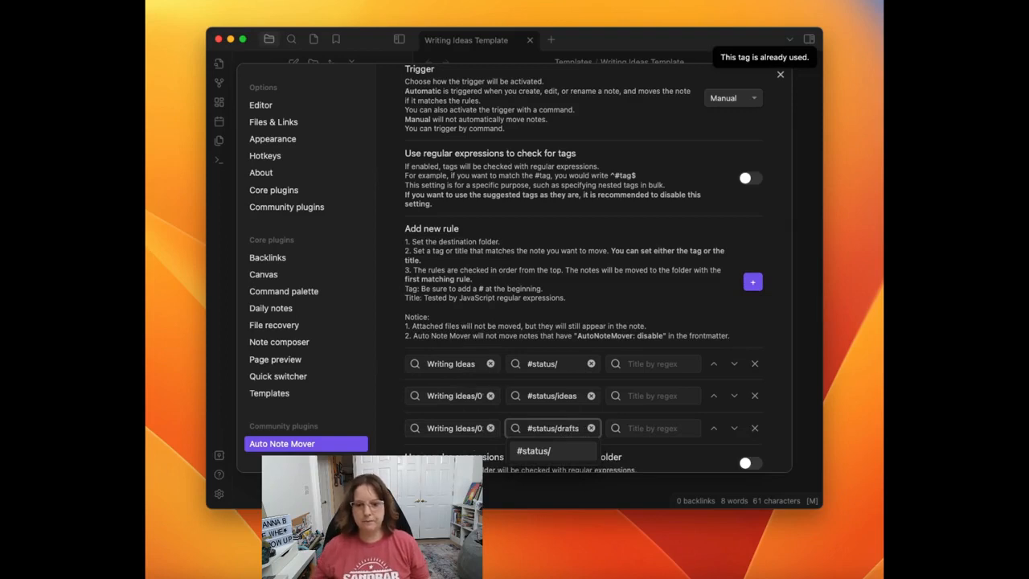
left_click(630, 330)
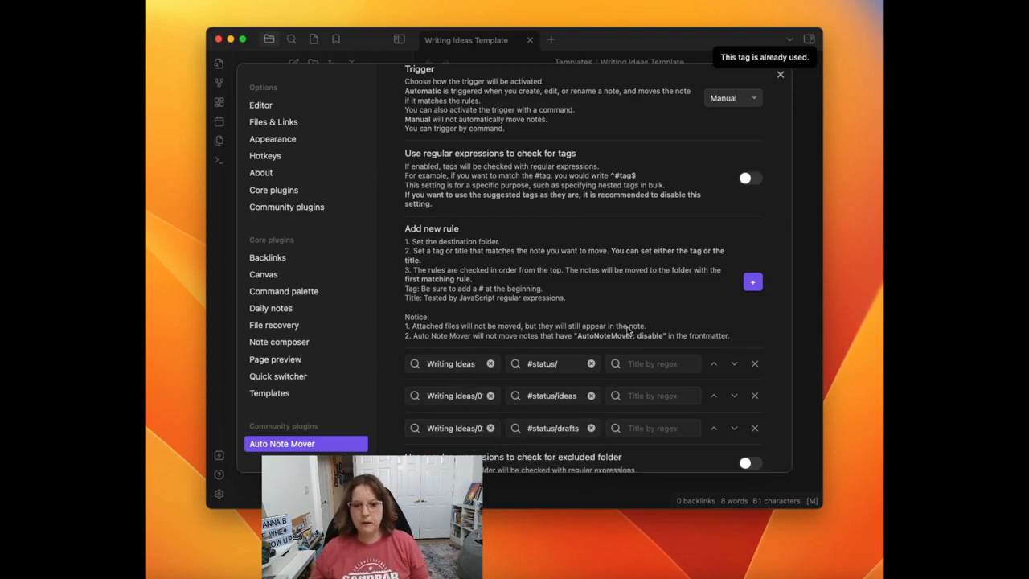
Step: Add a fourth rule with the folder Writing Ideas/03 Published and the tag #status/published, and close the settings
scroll(630, 330, "down", 2)
left_click(753, 216)
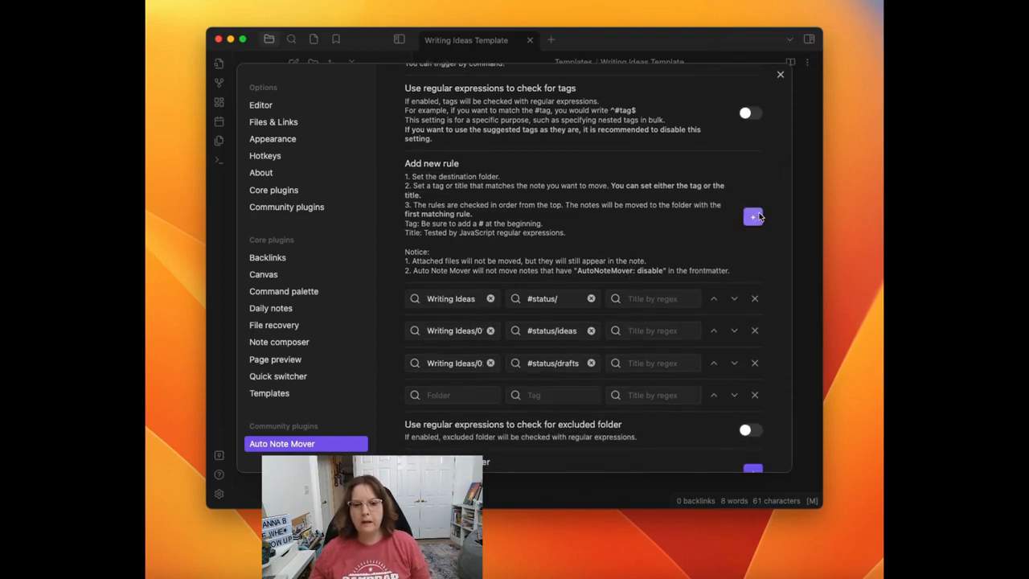
left_click(437, 394)
scroll(443, 374, "down", 2)
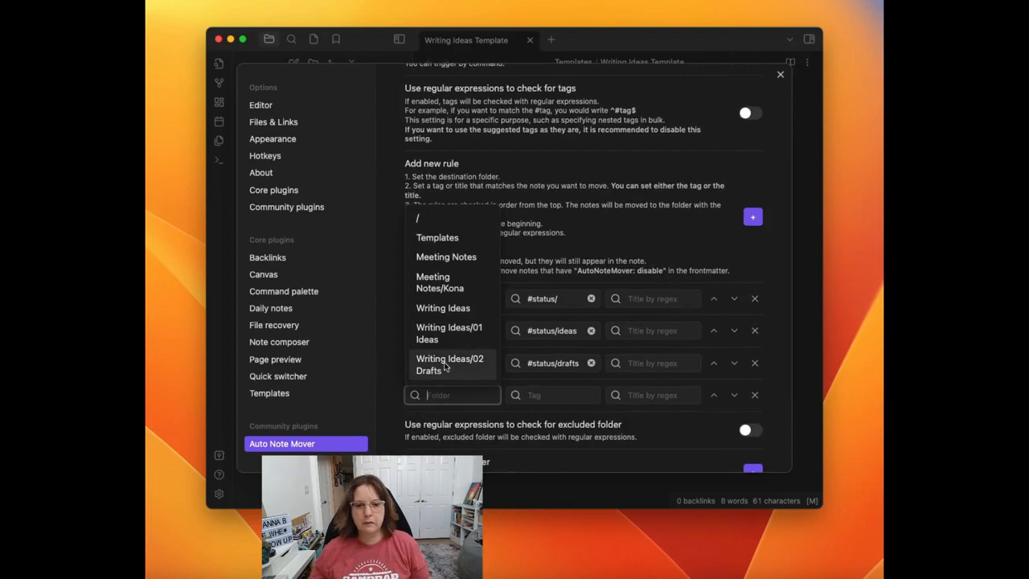
left_click(445, 366)
left_click(565, 395)
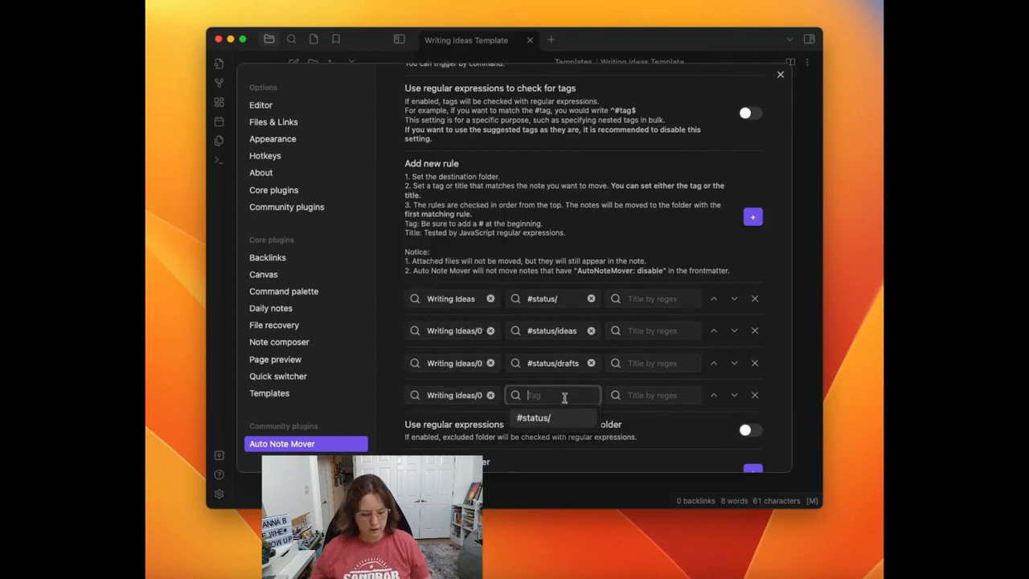
type("#status/pu")
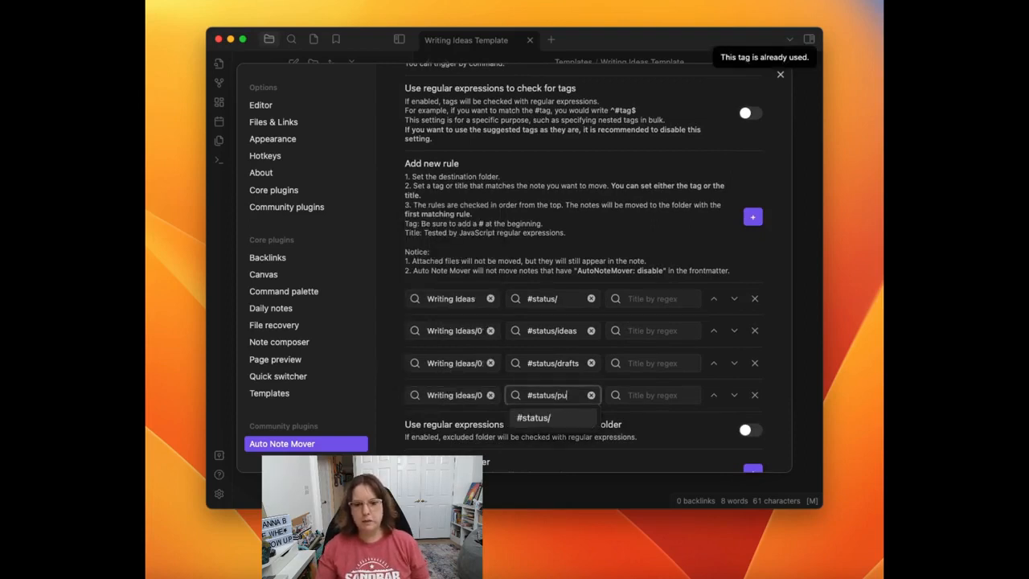
type("blished")
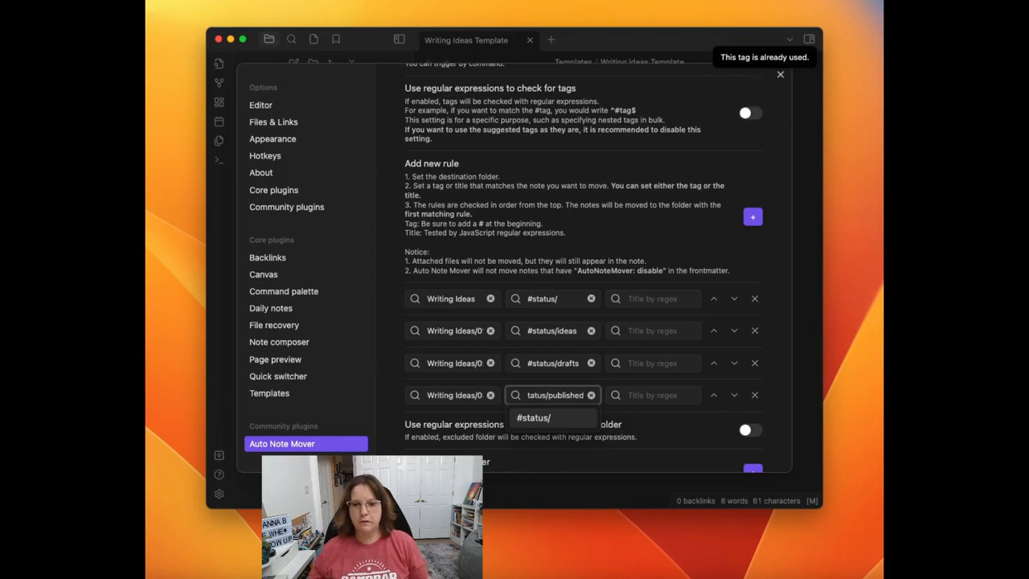
left_click(666, 272)
scroll(666, 272, "up", 4)
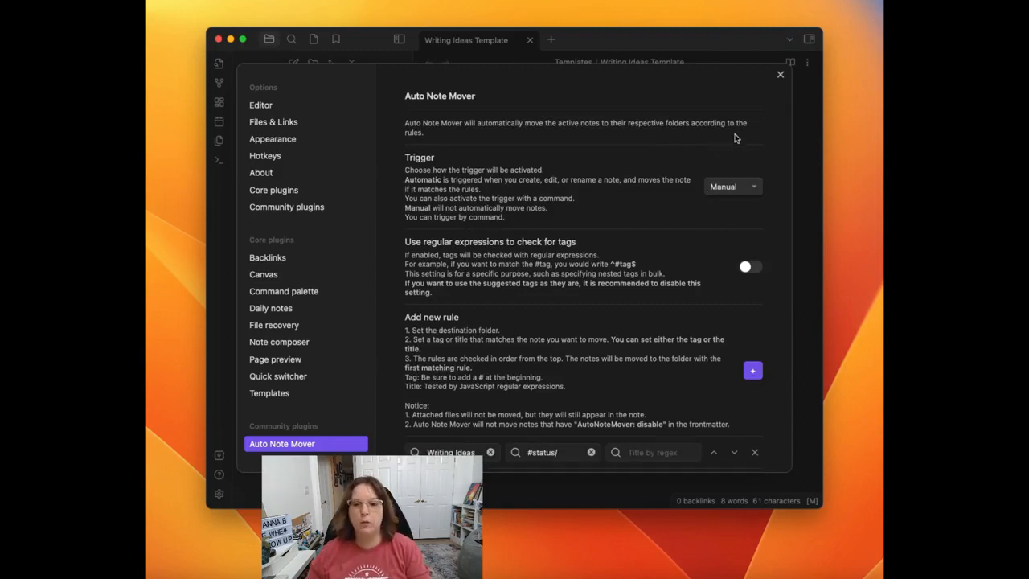
left_click(781, 76)
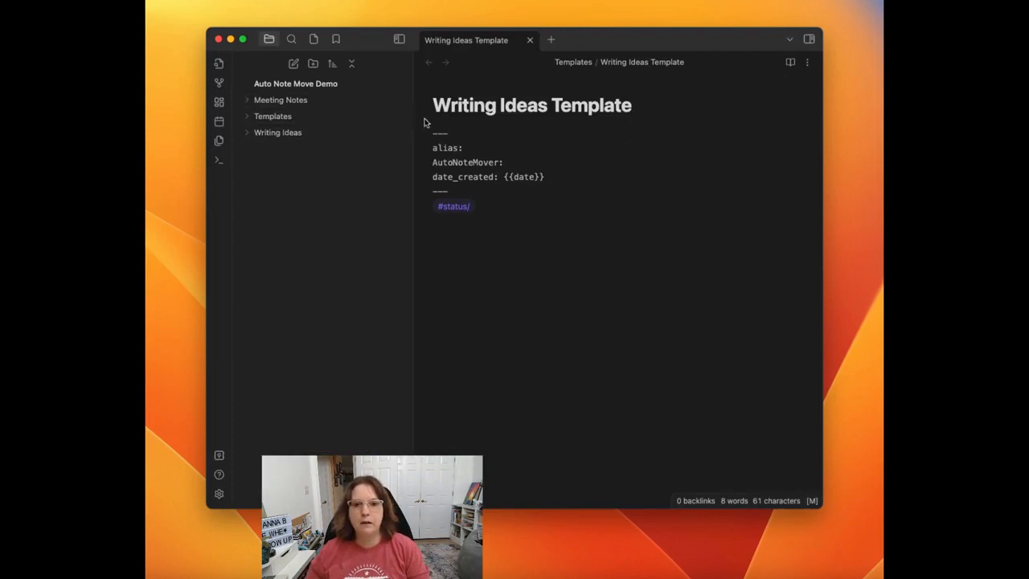
Step: Close the Writing Ideas Template note and create a new note titled "Auto Note Mover article"
left_click(530, 40)
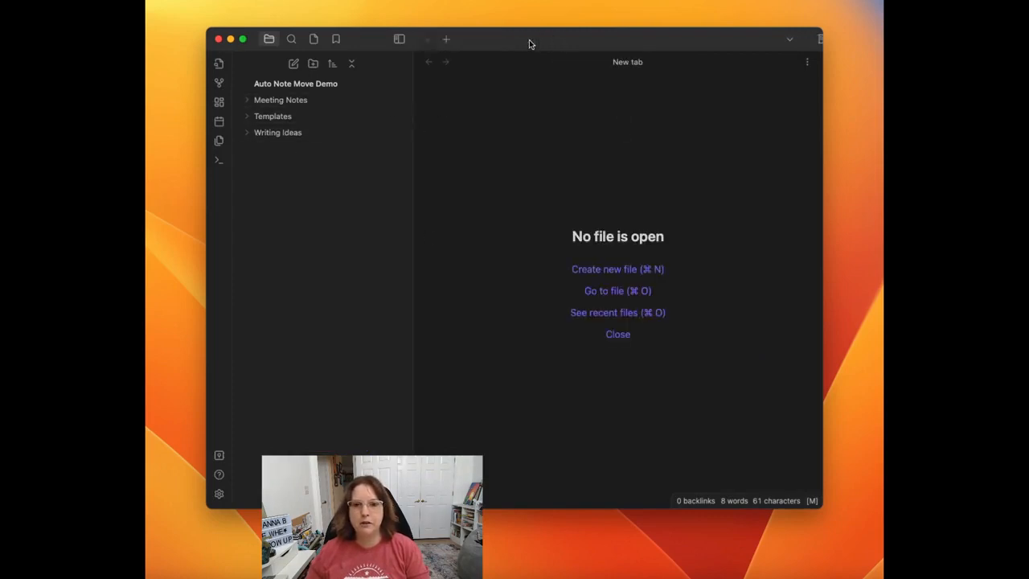
left_click(601, 269)
type("Authon")
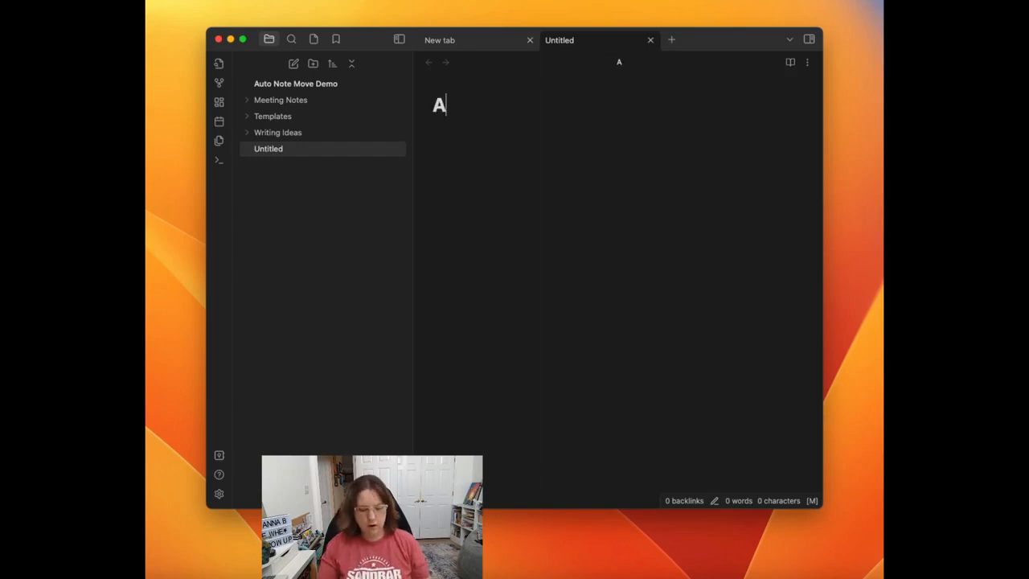
key("BackSpace")
key("BackSpace")
key("BackSpace")
type("o ")
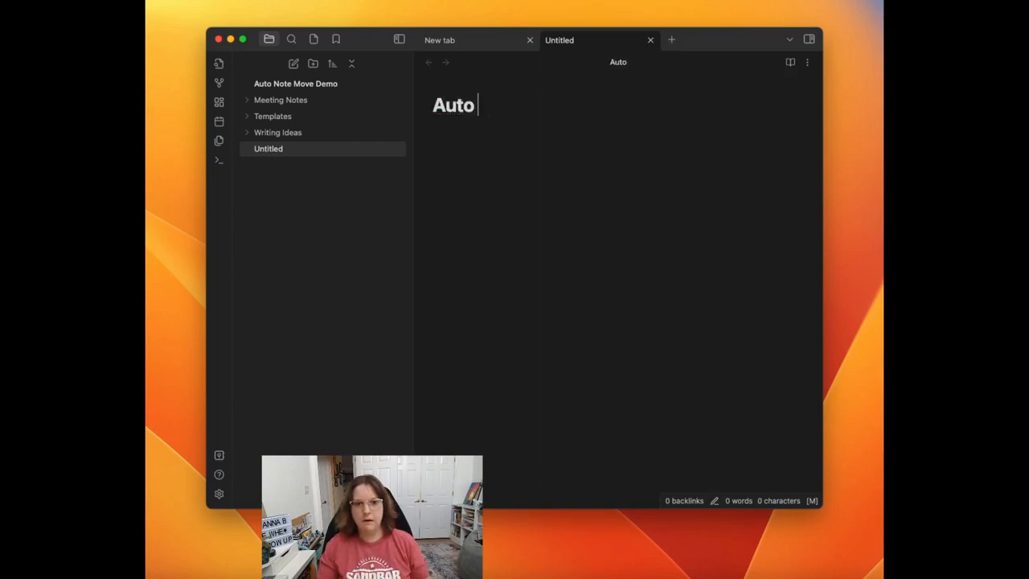
type("Note Mover article")
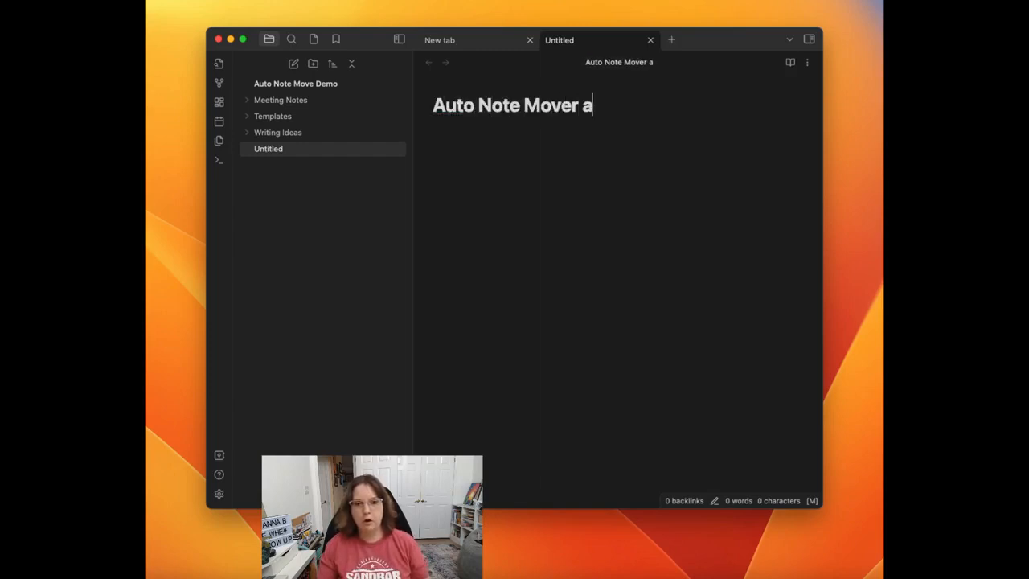
key("Return")
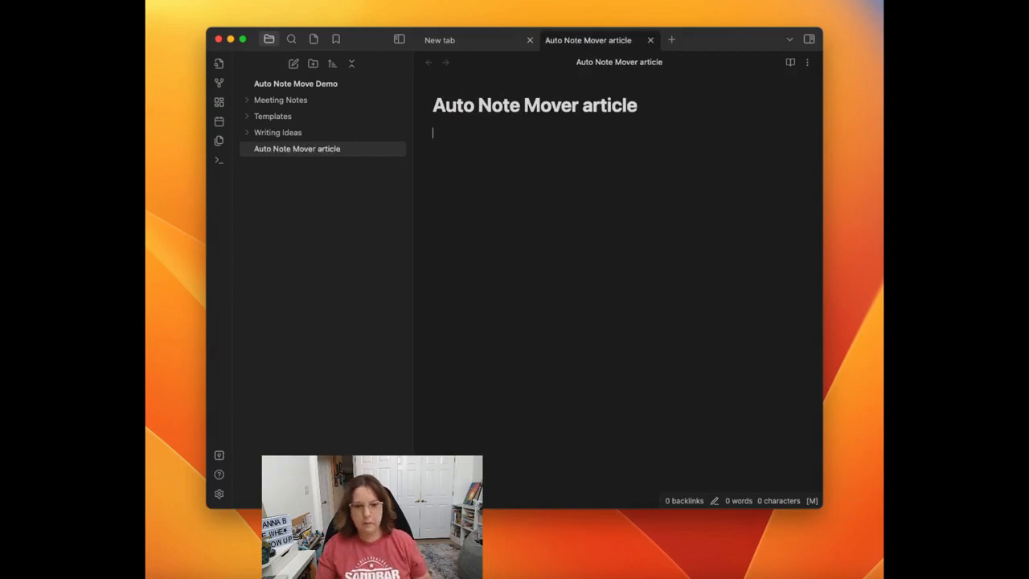
Step: Insert the Writing Ideas Template into the body of the new article note
key("super+p")
type("temp")
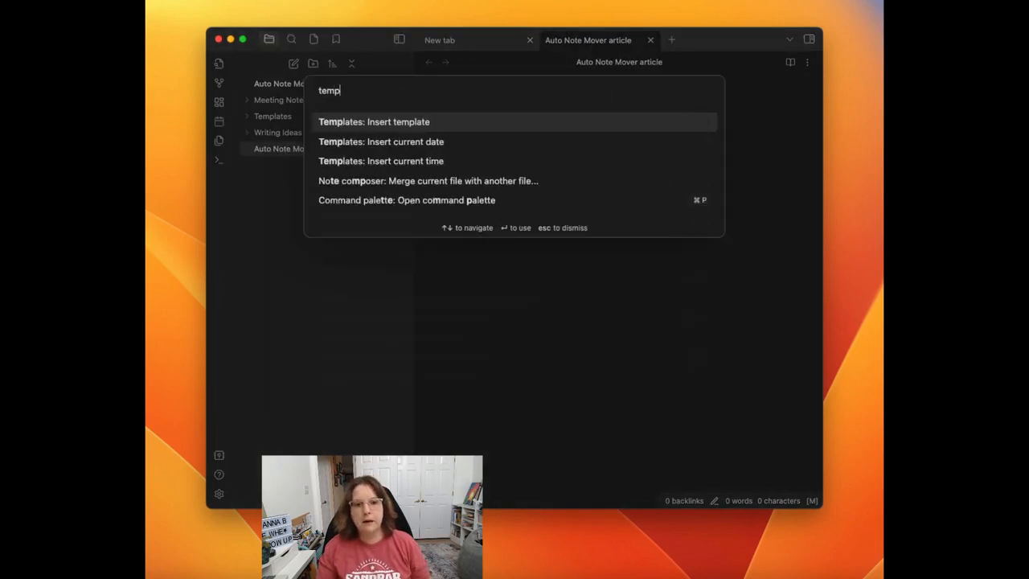
key("Return")
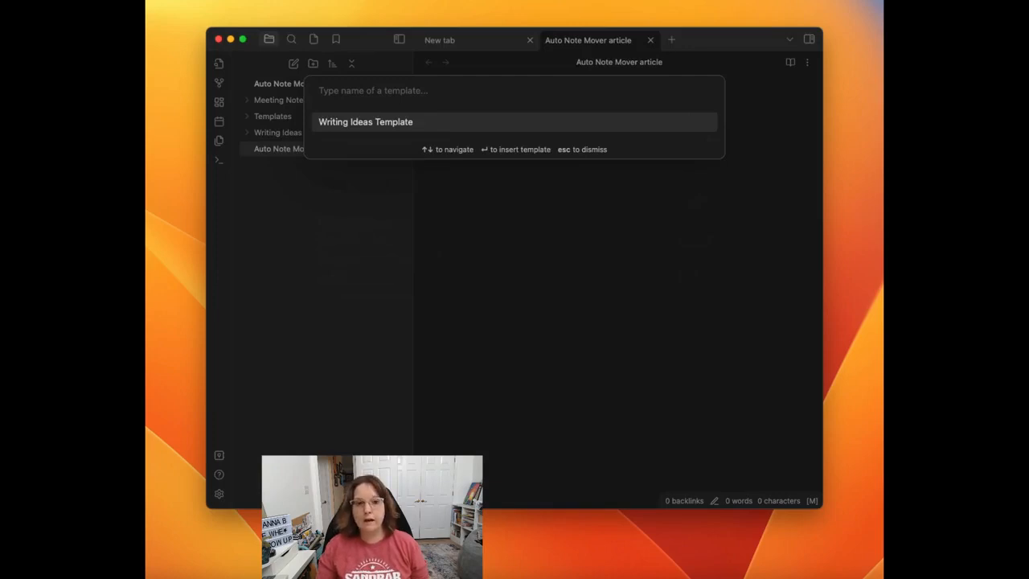
key("Return")
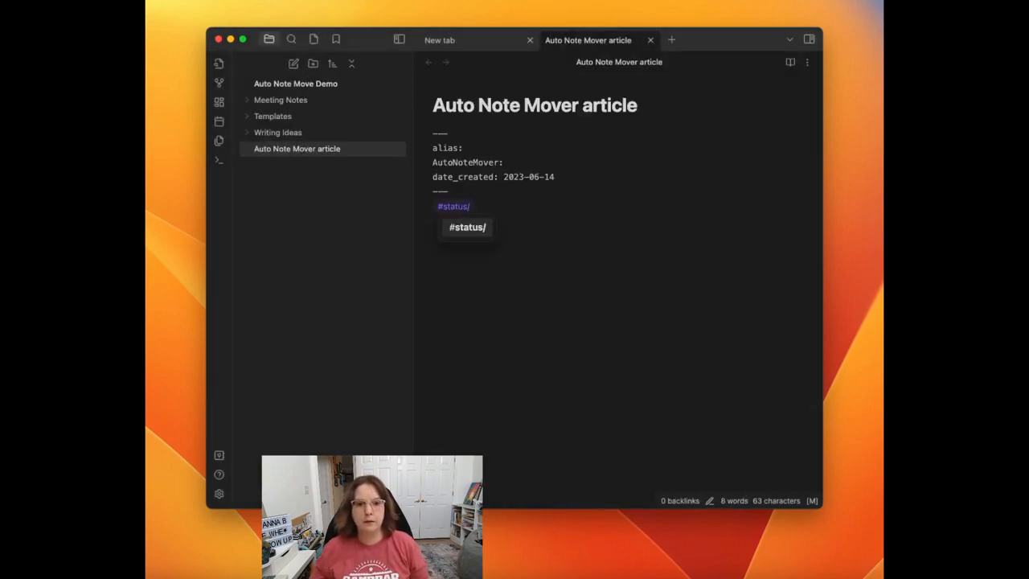
left_click(519, 211)
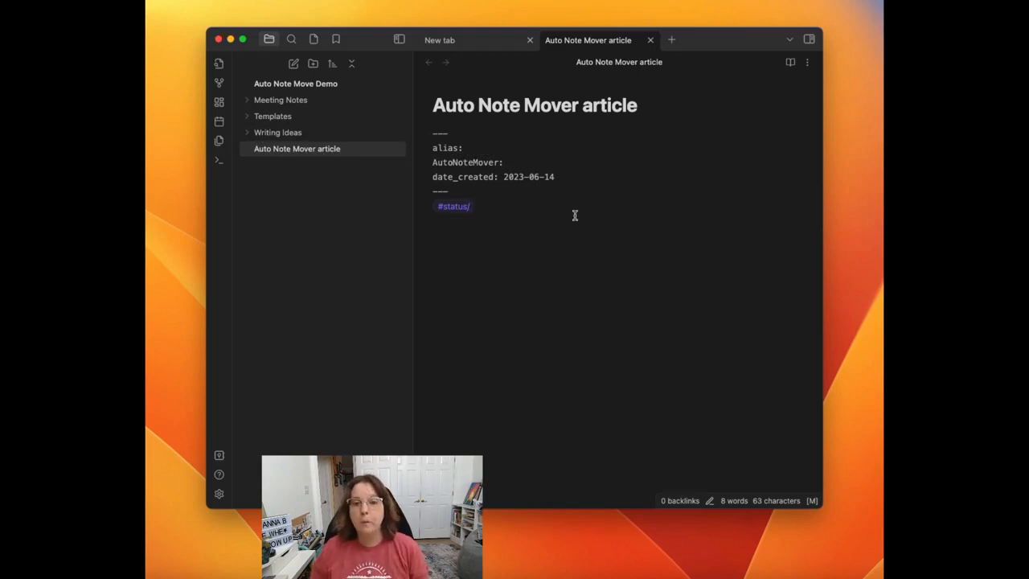
Step: Run Auto Note Mover's "Move the note" command on the article and look for it in the Writing Ideas folder
key("Return")
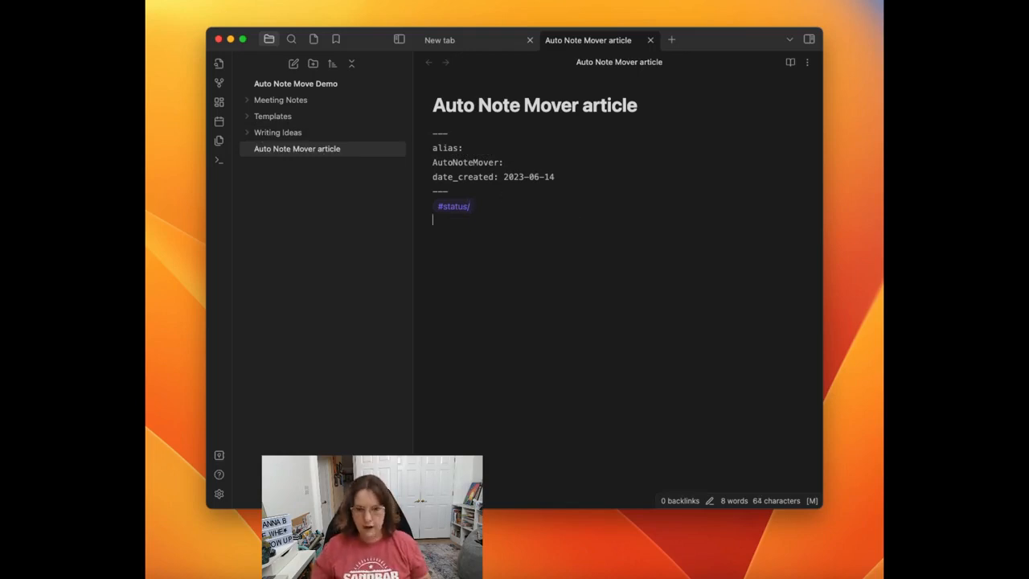
key("cmd+p")
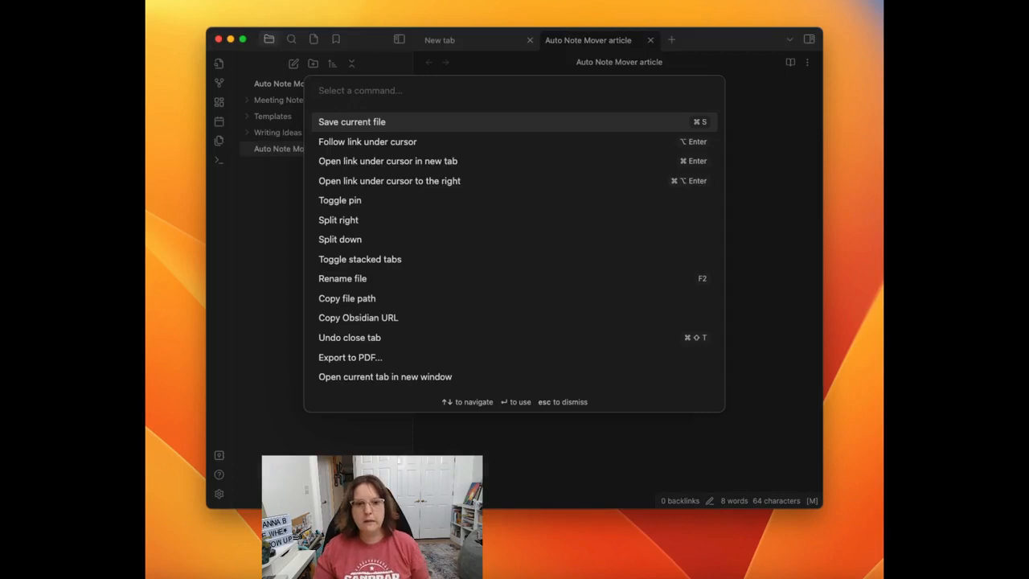
type("aut")
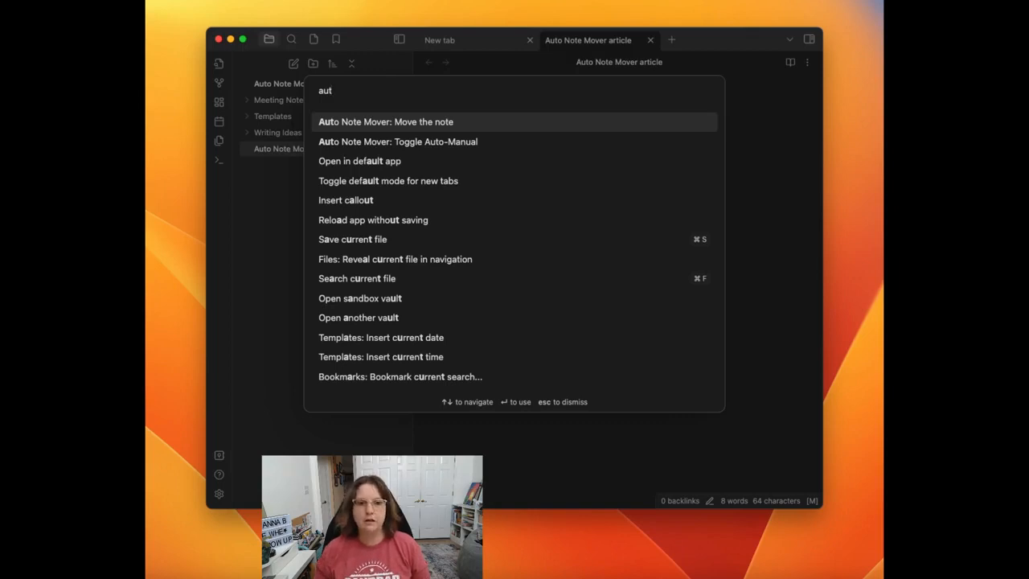
key("Return")
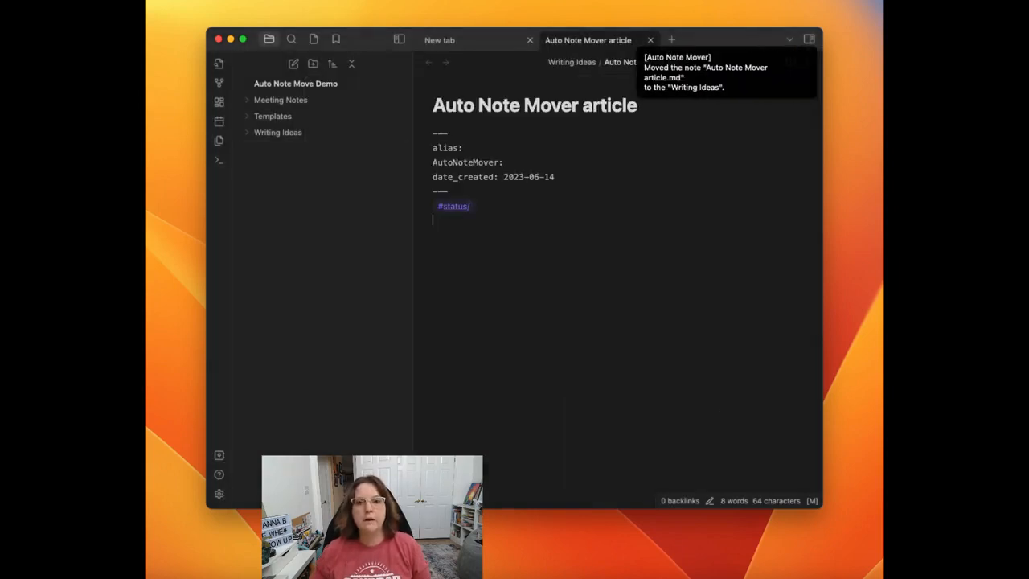
left_click(249, 134)
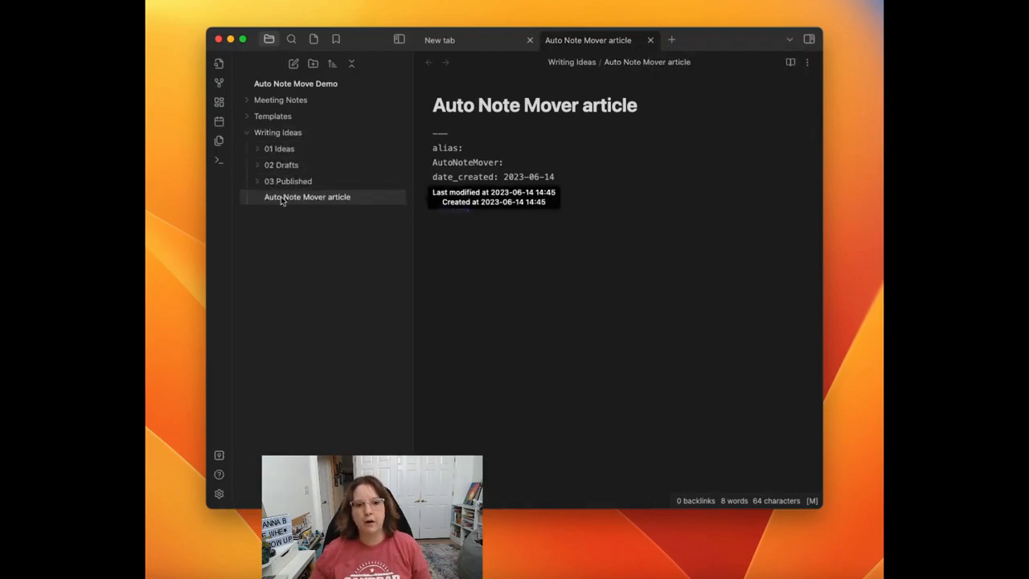
left_click(247, 134)
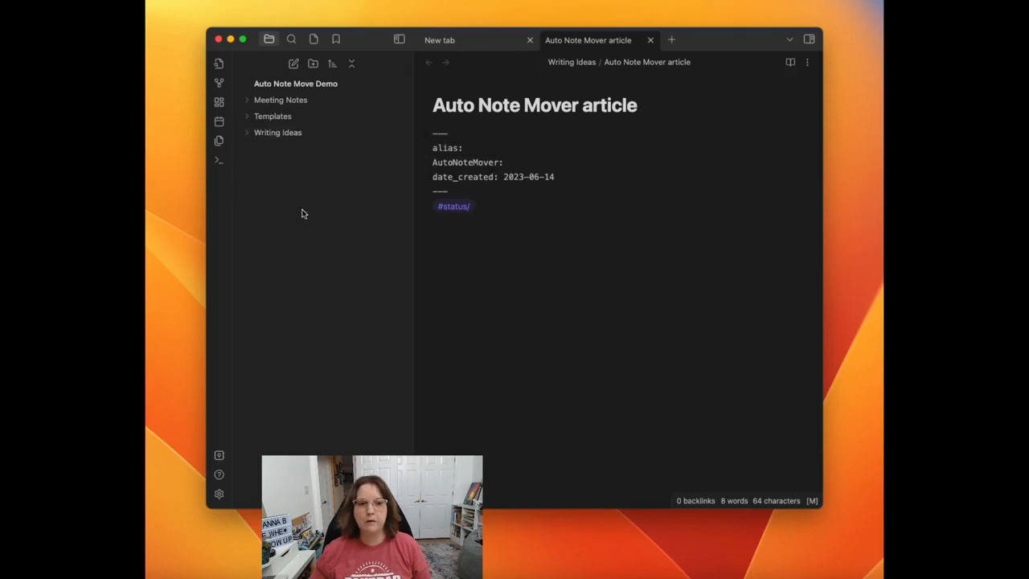
left_click(251, 136)
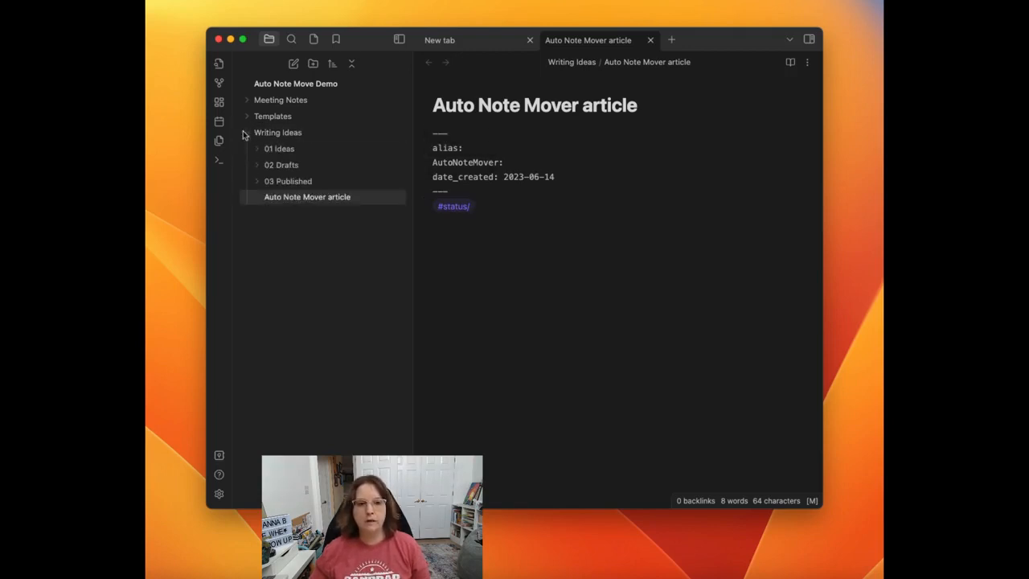
left_click(246, 134)
Step: Complete the article's tag as #status/ideas and move the note with Auto Note Mover, checking for it in 01 Ideas
left_click(486, 205)
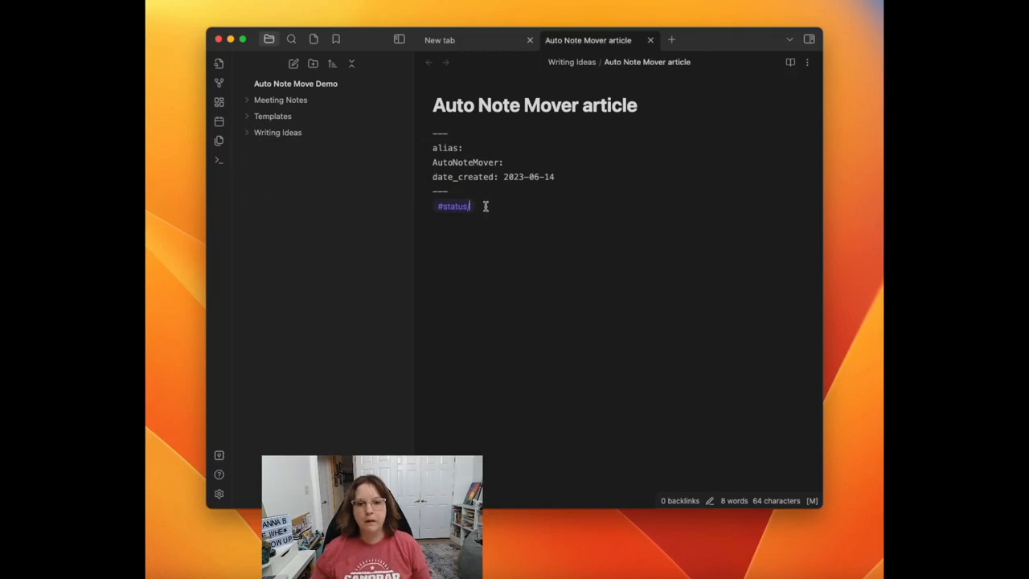
type("ideas")
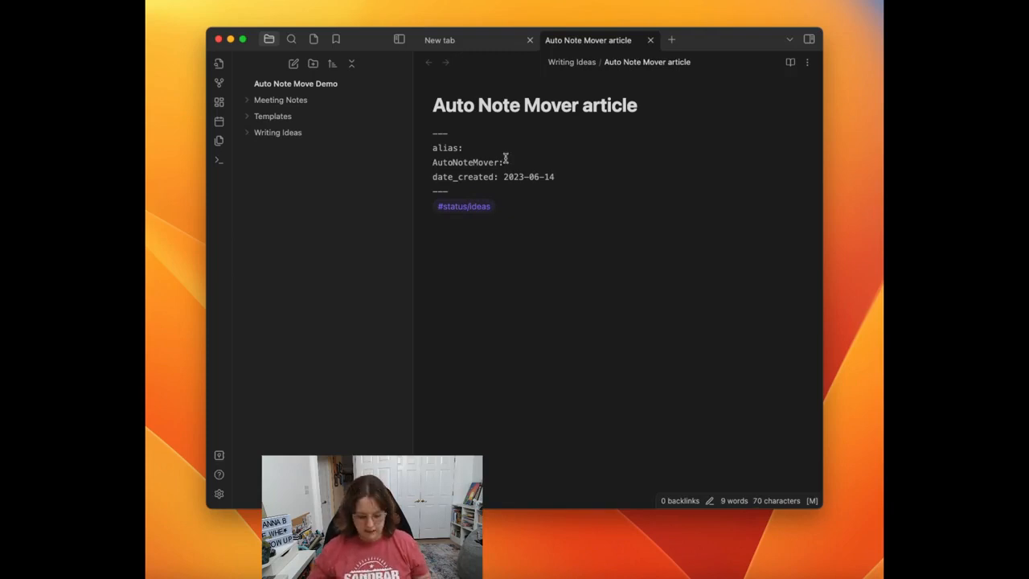
key("cmd+p")
type("aut")
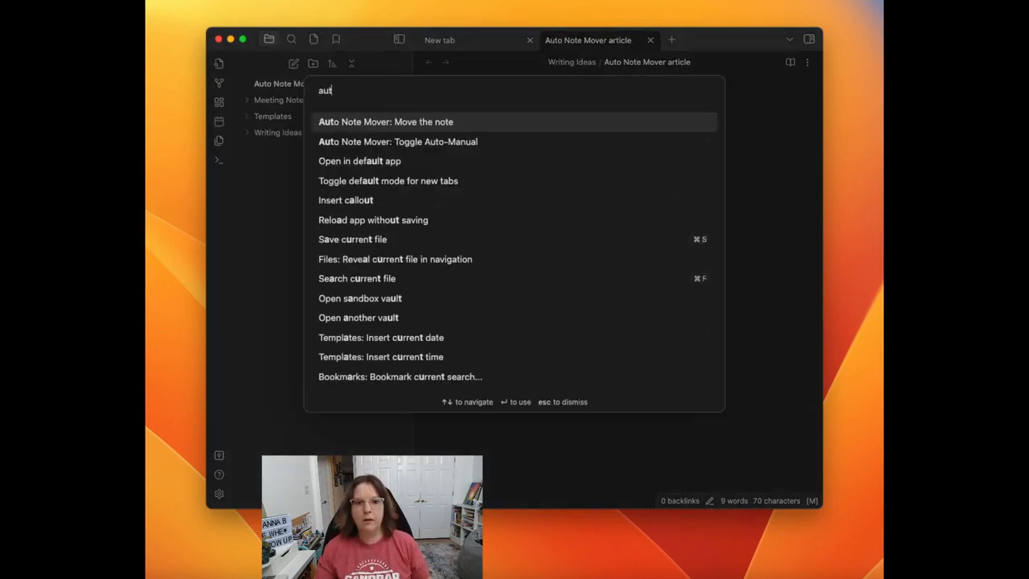
key("Return")
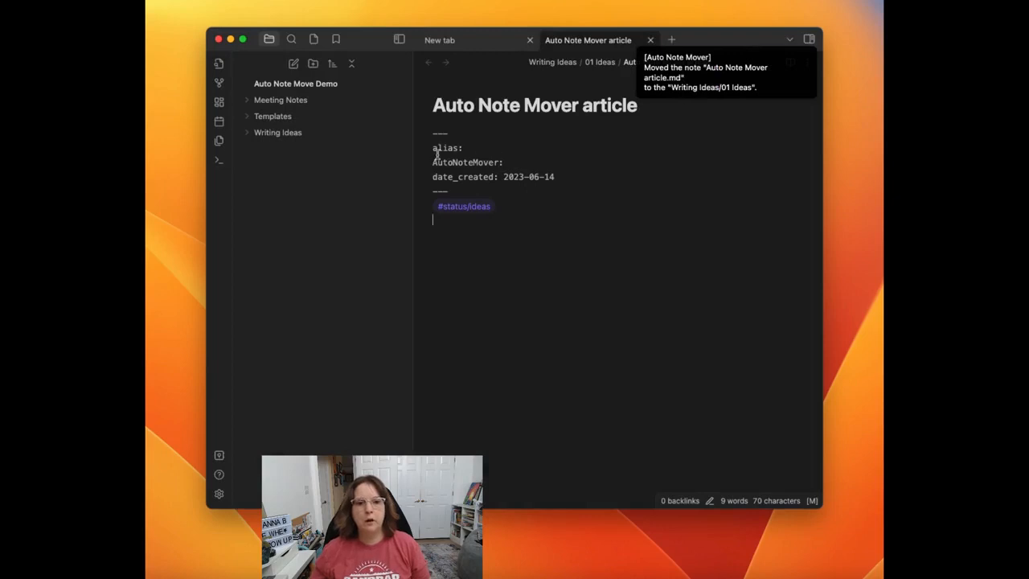
left_click(248, 135)
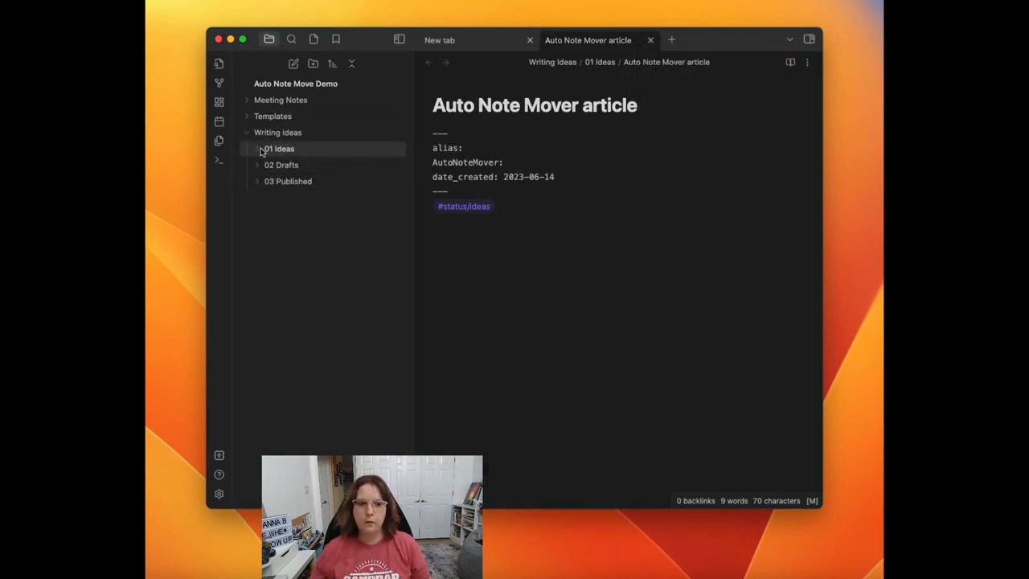
left_click(266, 151)
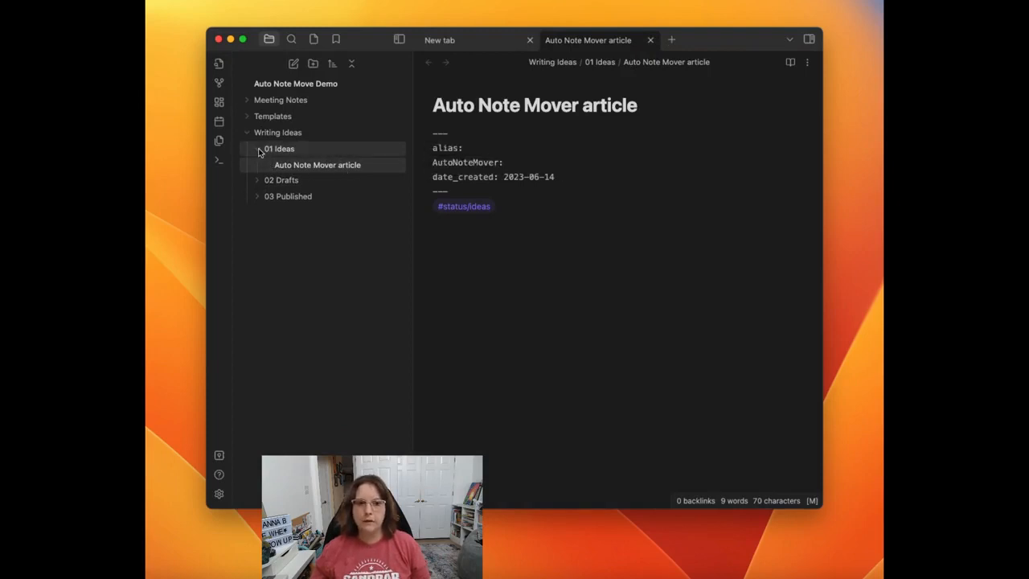
left_click(260, 150)
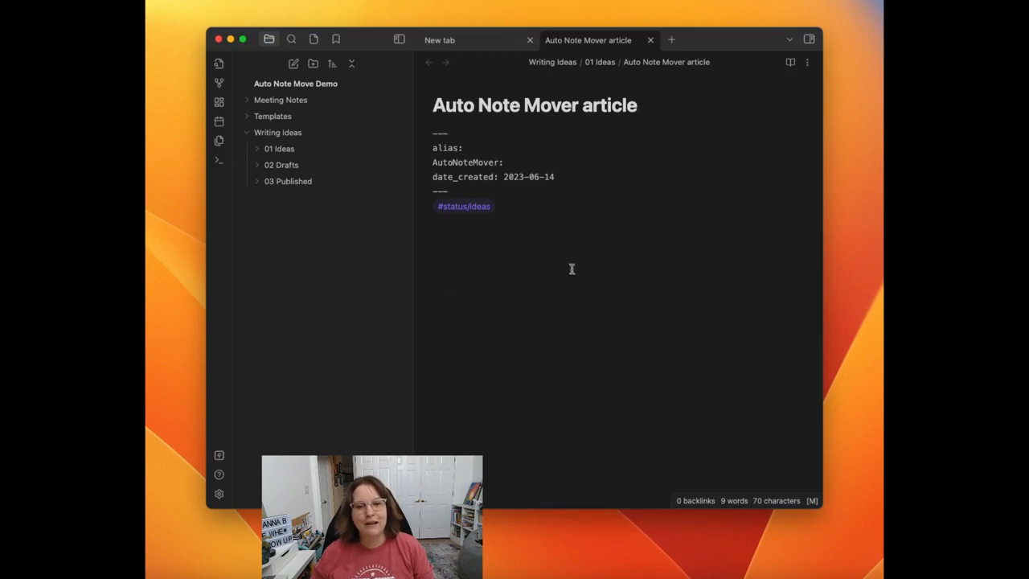
Step: Change the article's tag to #status/drafts and check whether the note is still in the 01 Ideas folder
left_click(507, 207)
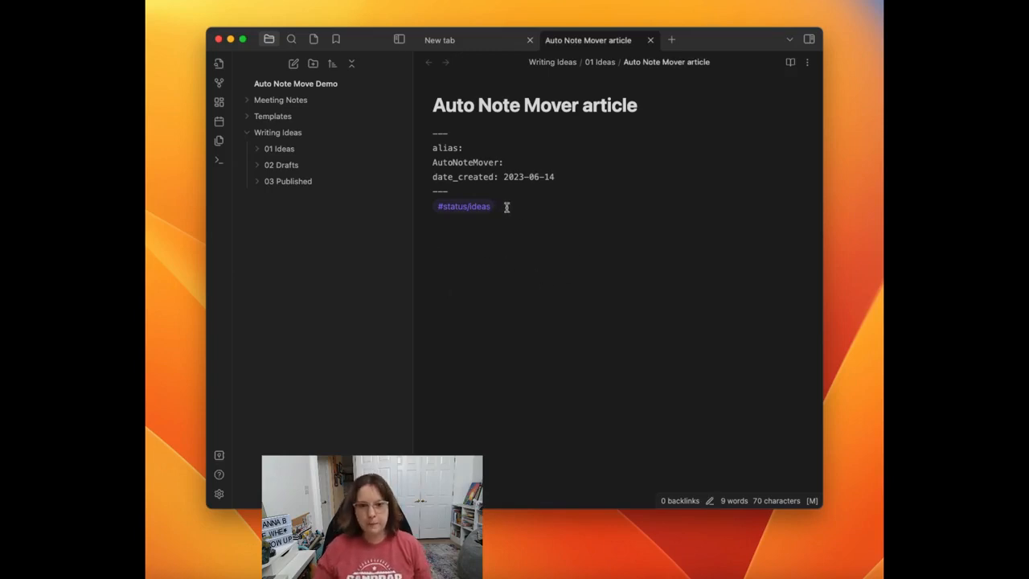
key("BackSpace")
key("BackSpace")
key("BackSpace")
key("BackSpace")
key("BackSpace")
type("drafts")
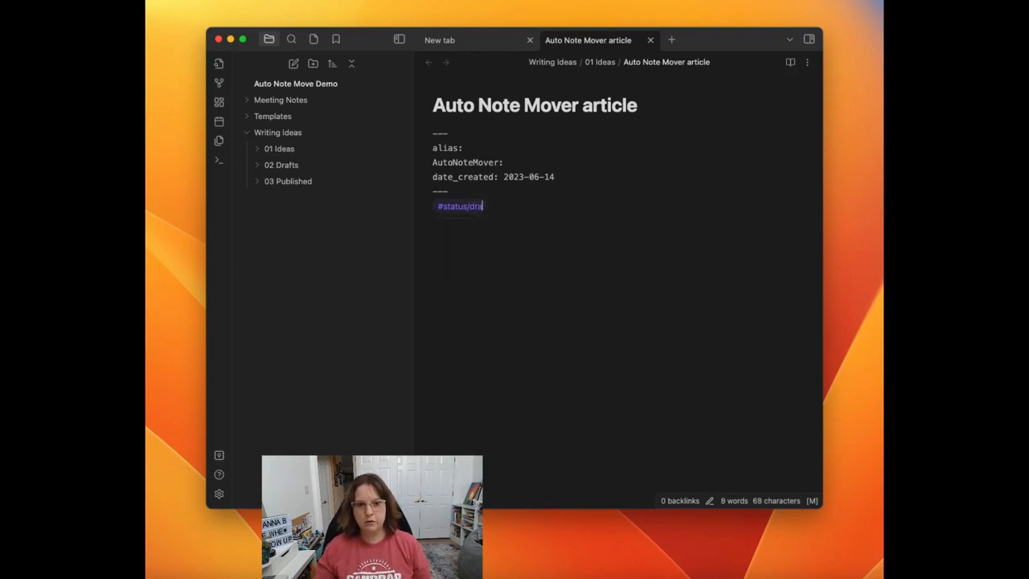
left_click(257, 150)
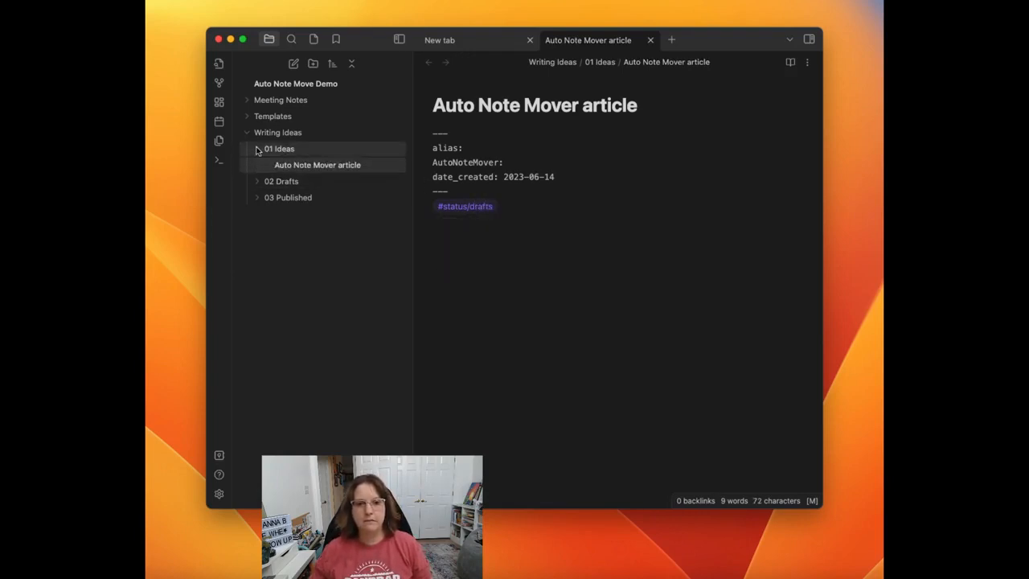
left_click(257, 149)
Step: Move the drafts-tagged article with Auto Note Mover and look for it in the 01 Ideas and 02 Drafts folders
left_click(533, 205)
key("super+p")
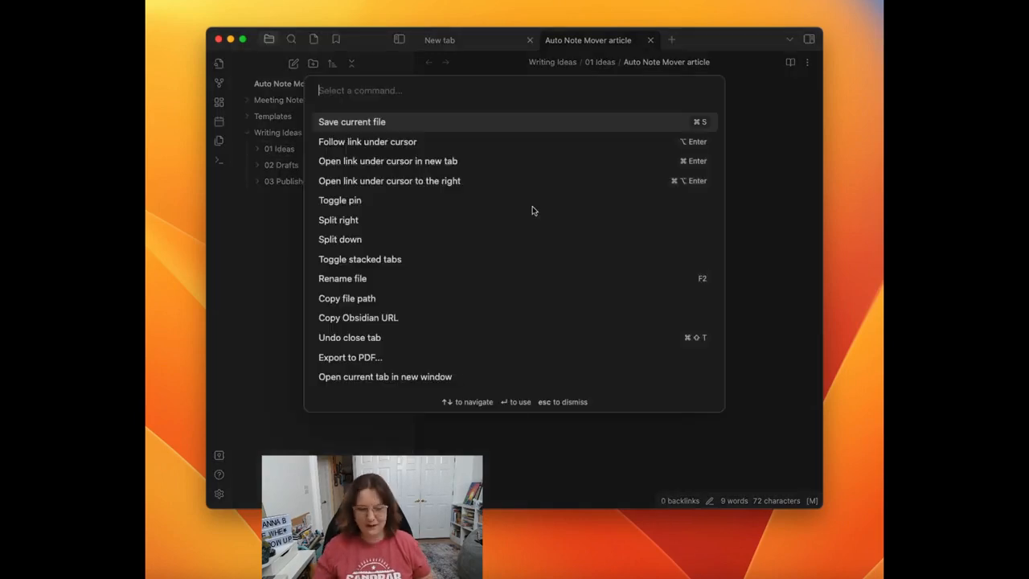
type("aut")
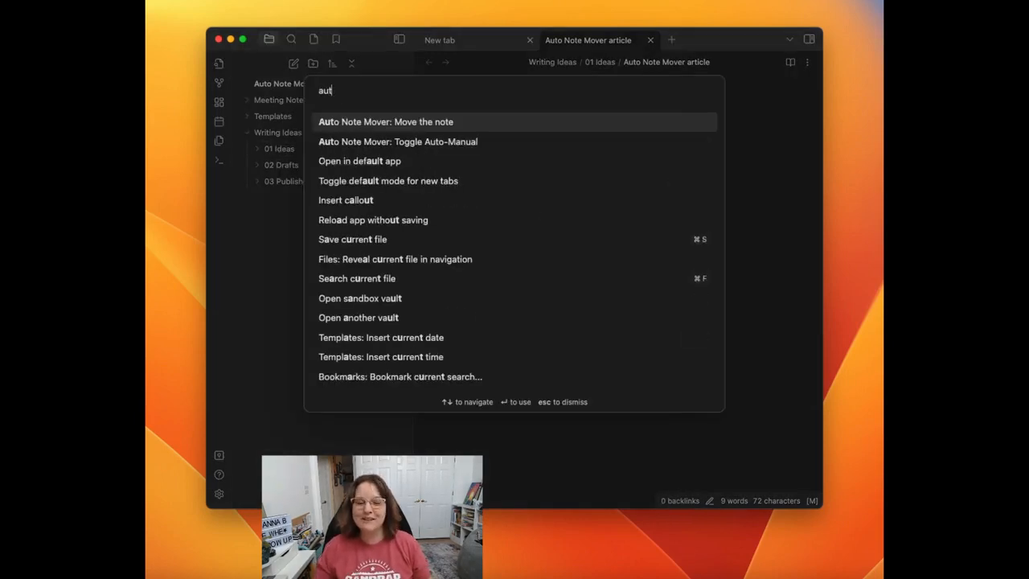
key("Return")
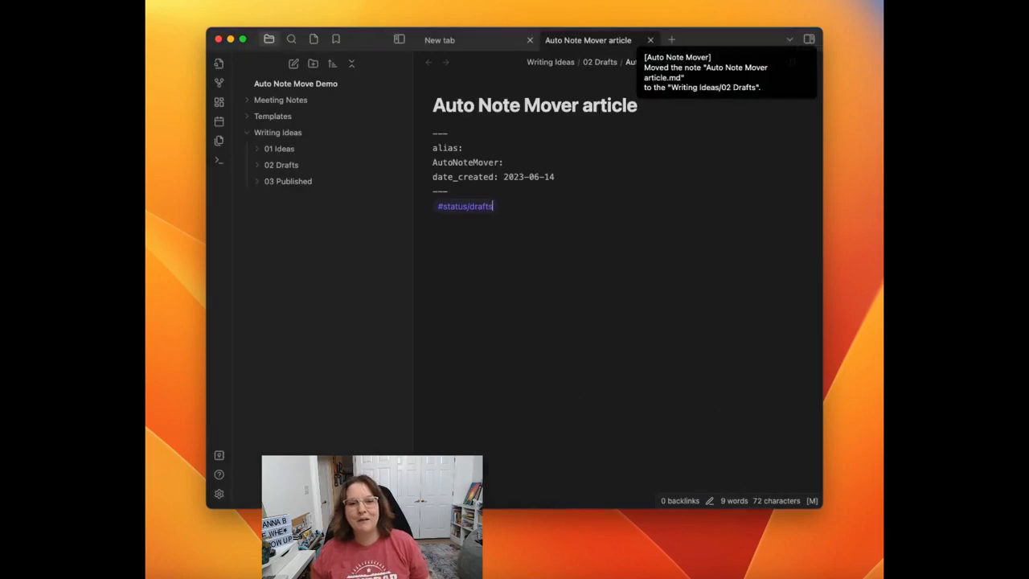
left_click(257, 153)
left_click(258, 164)
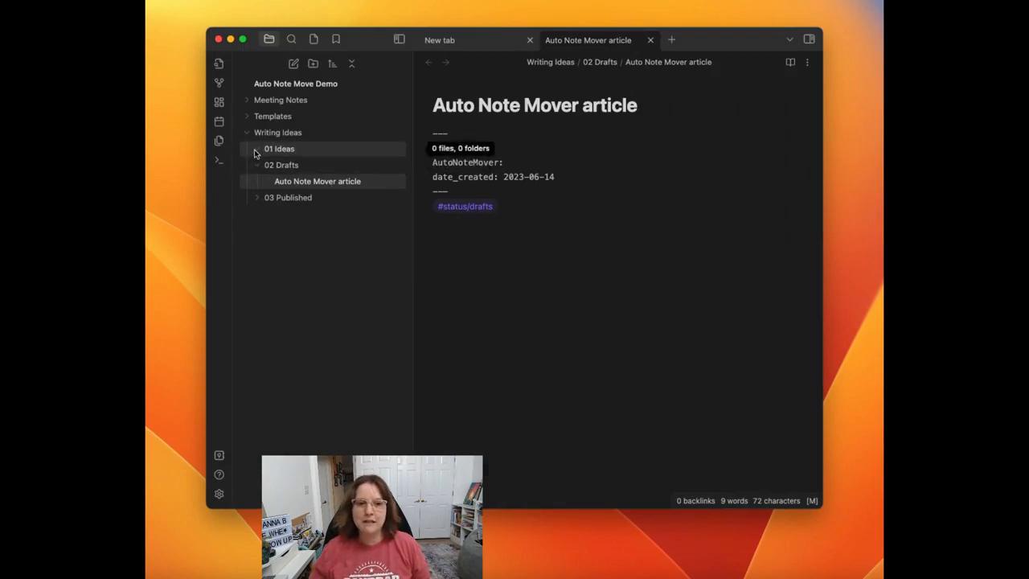
left_click(258, 165)
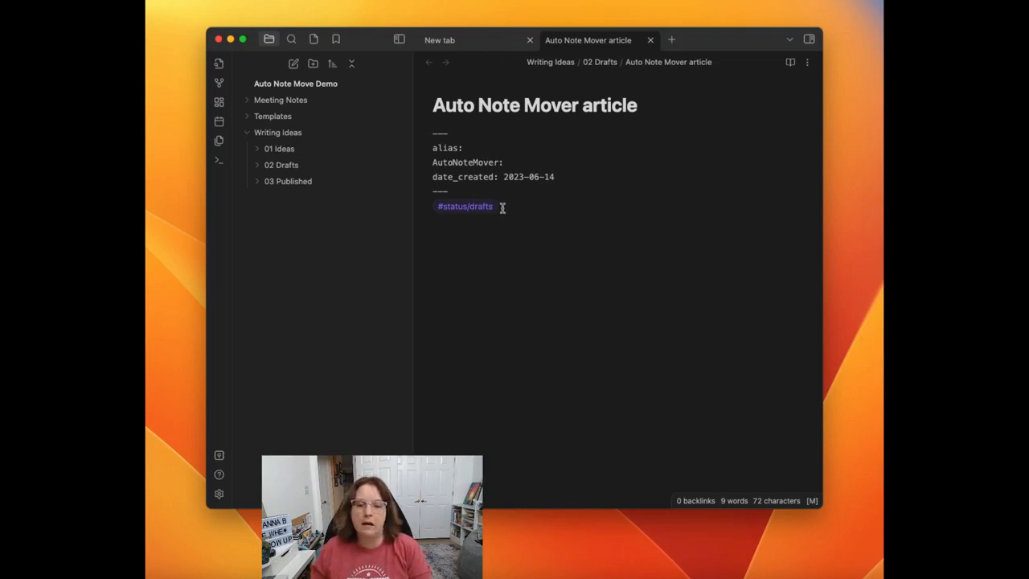
Step: Create a subfolder named Medium inside the 03 Published folder
right_click(293, 186)
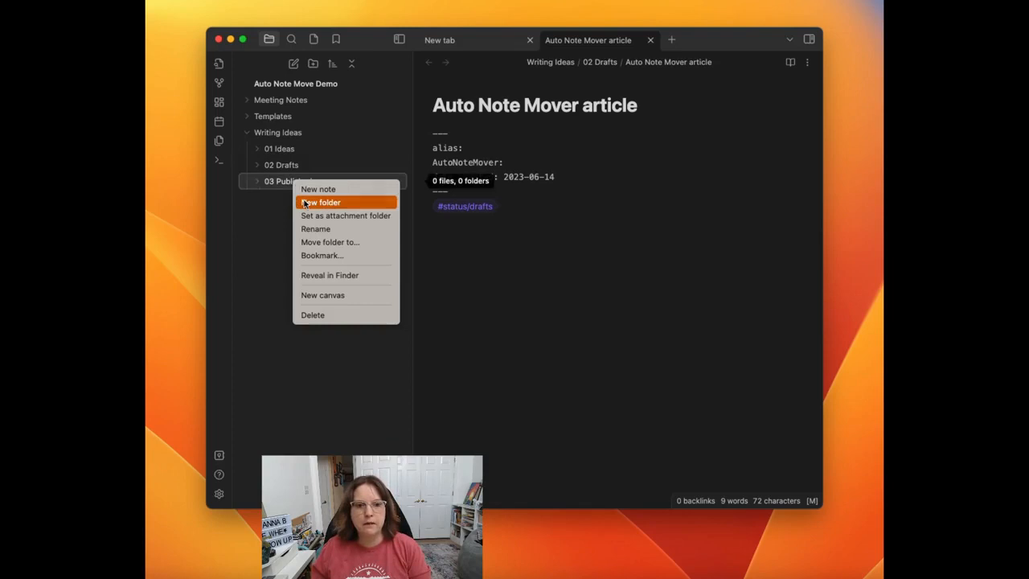
left_click(321, 202)
type("Medium")
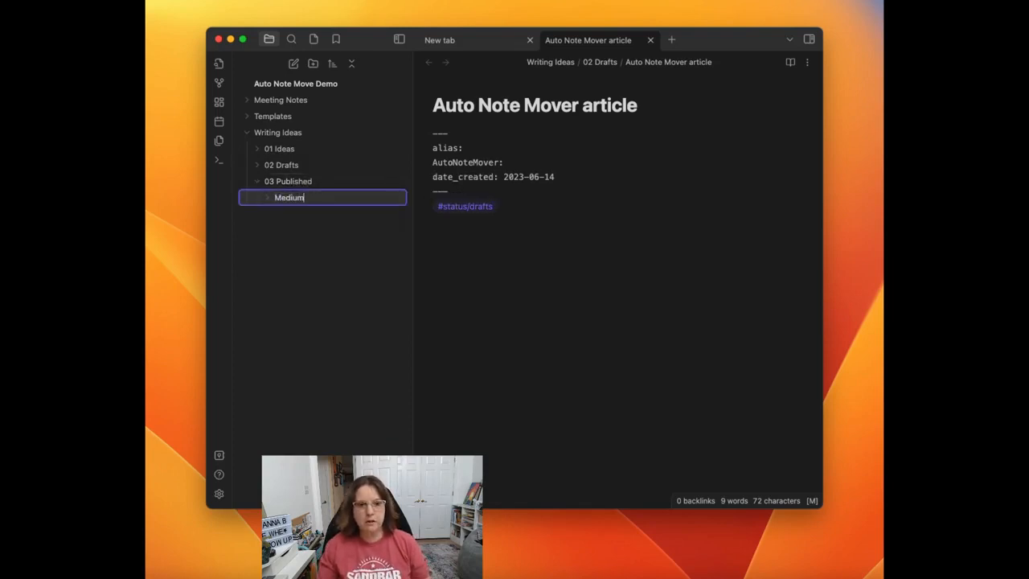
key("Return")
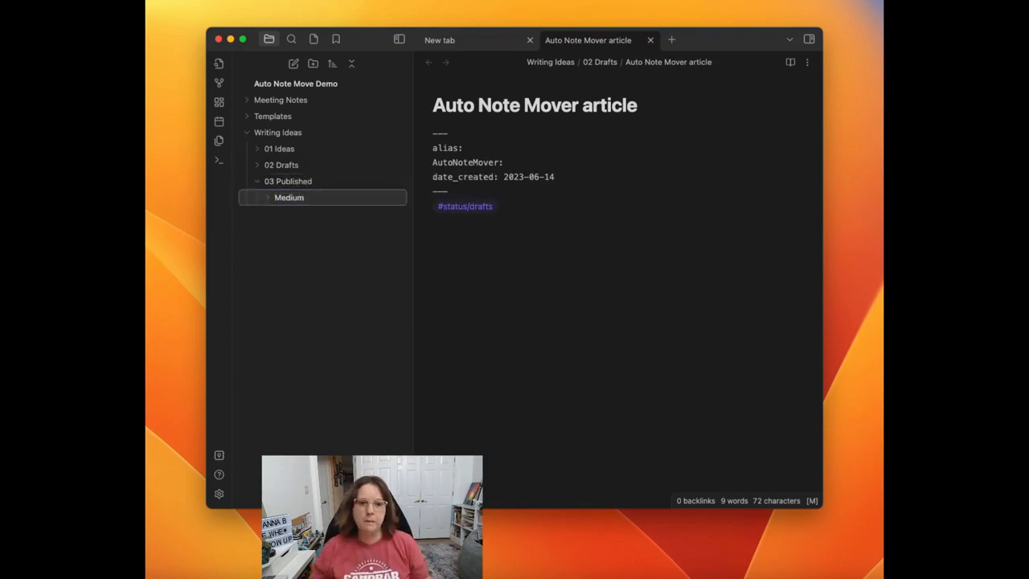
Step: Create a second subfolder named Website inside the 03 Published folder, then collapse 03 Published
right_click(290, 183)
left_click(315, 206)
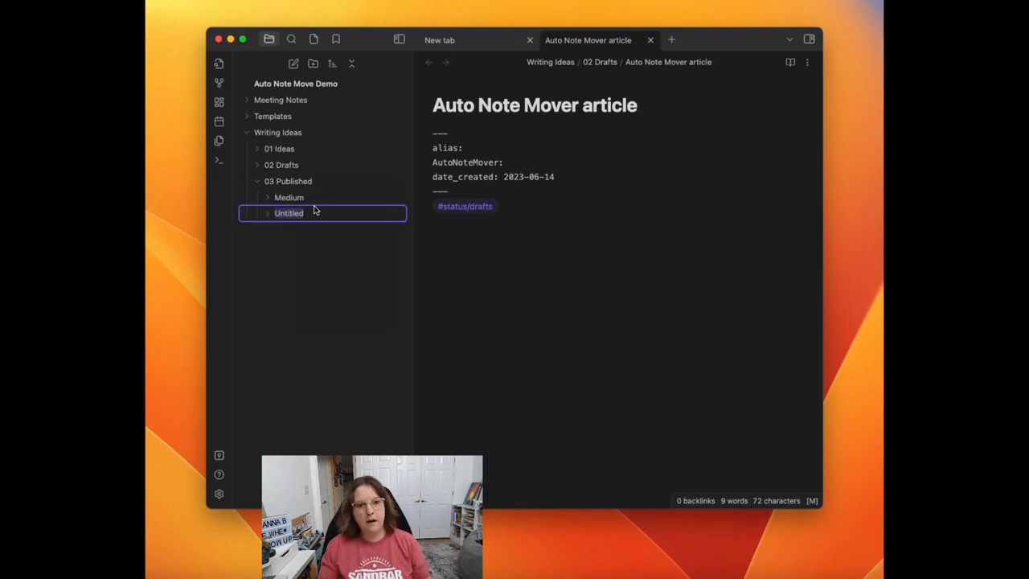
type("Website")
key("Return")
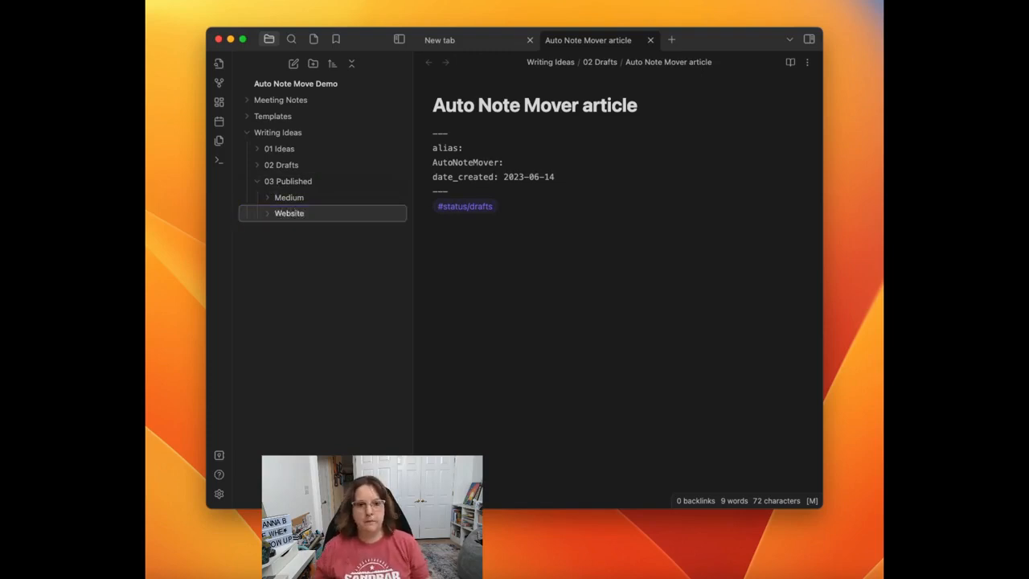
left_click(256, 182)
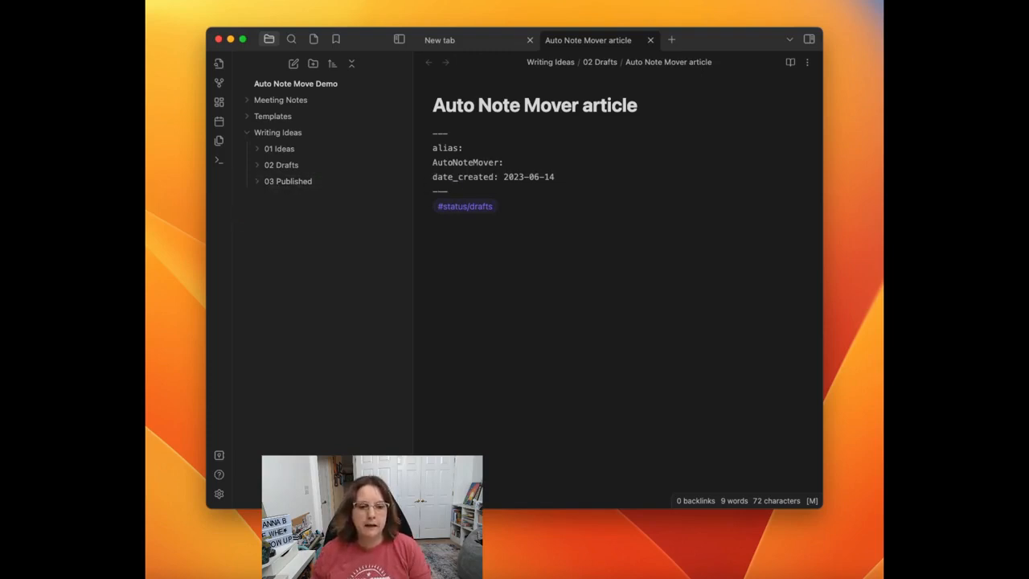
Step: Add a new Auto Note Mover rule with Writing Ideas/03 Published/Medium as its destination folder
left_click(218, 495)
scroll(543, 310, "down", 4)
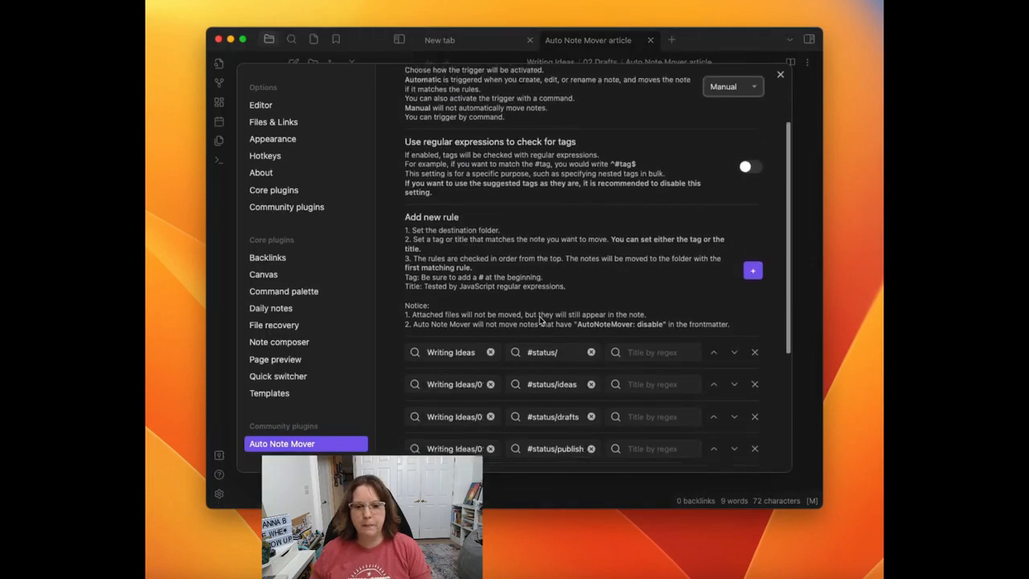
scroll(541, 320, "down", 1)
left_click(751, 254)
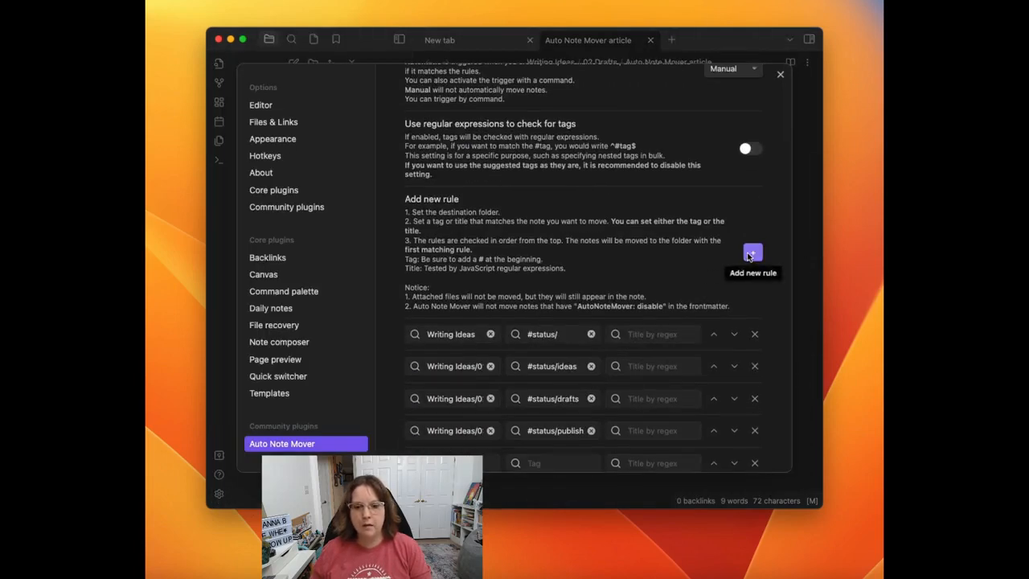
left_click(450, 463)
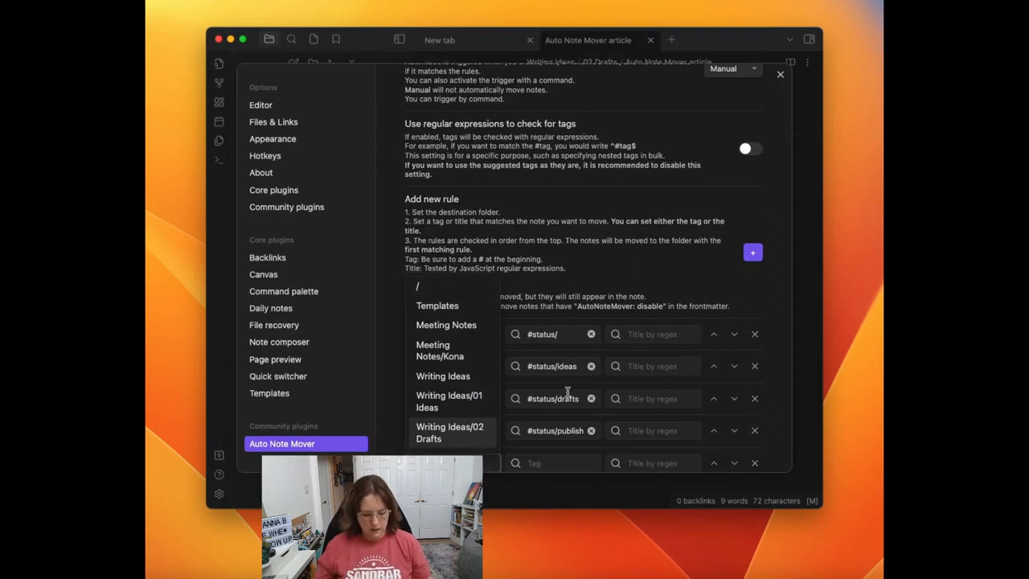
scroll(568, 392, "down", 4)
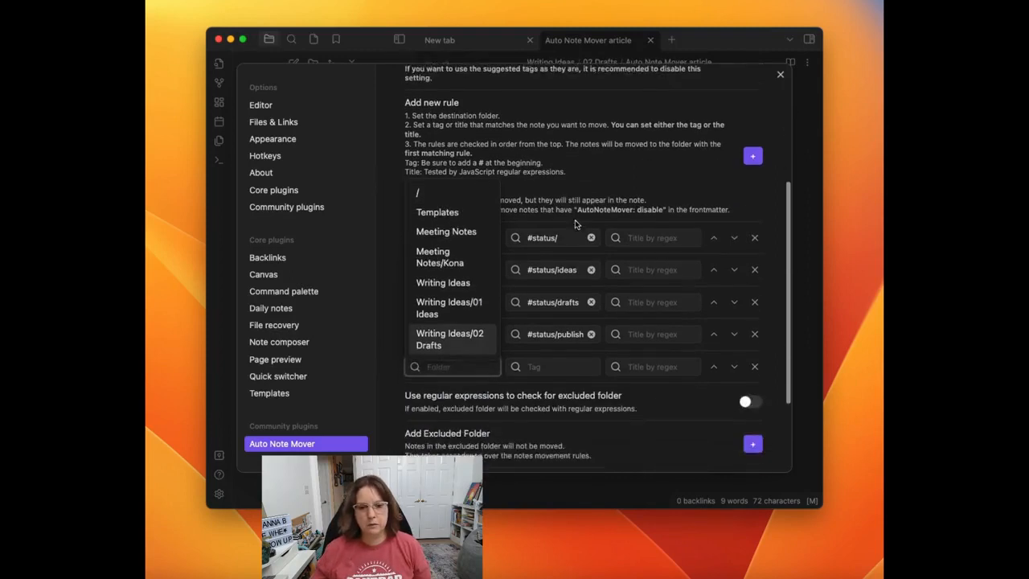
scroll(441, 279, "down", 3)
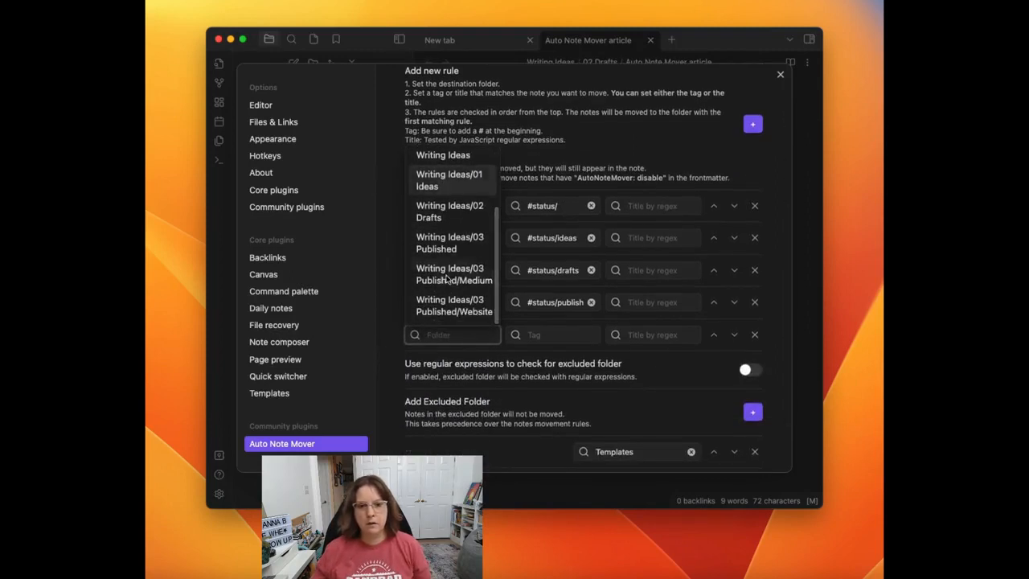
left_click(456, 279)
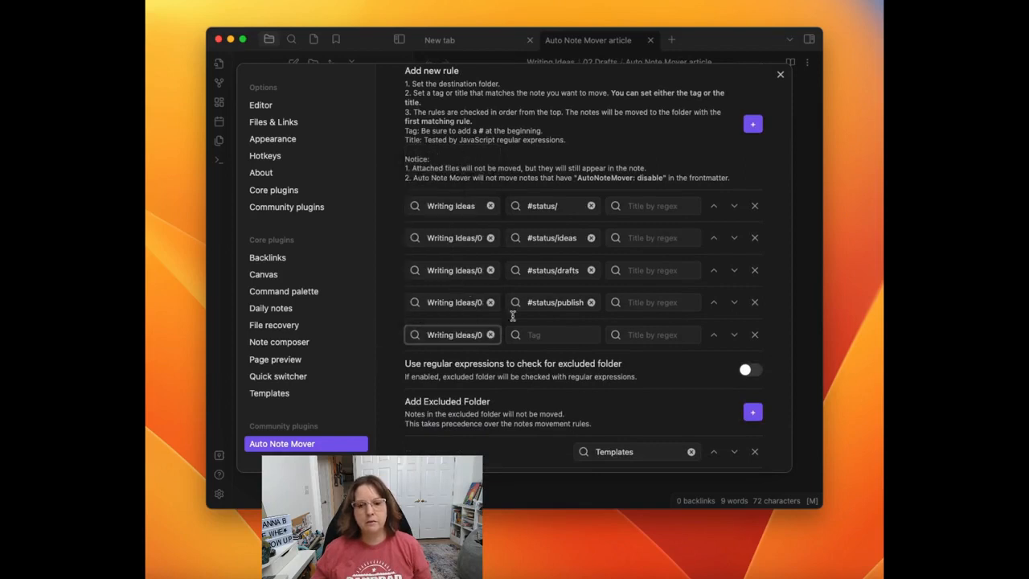
left_click(563, 338)
type("#p")
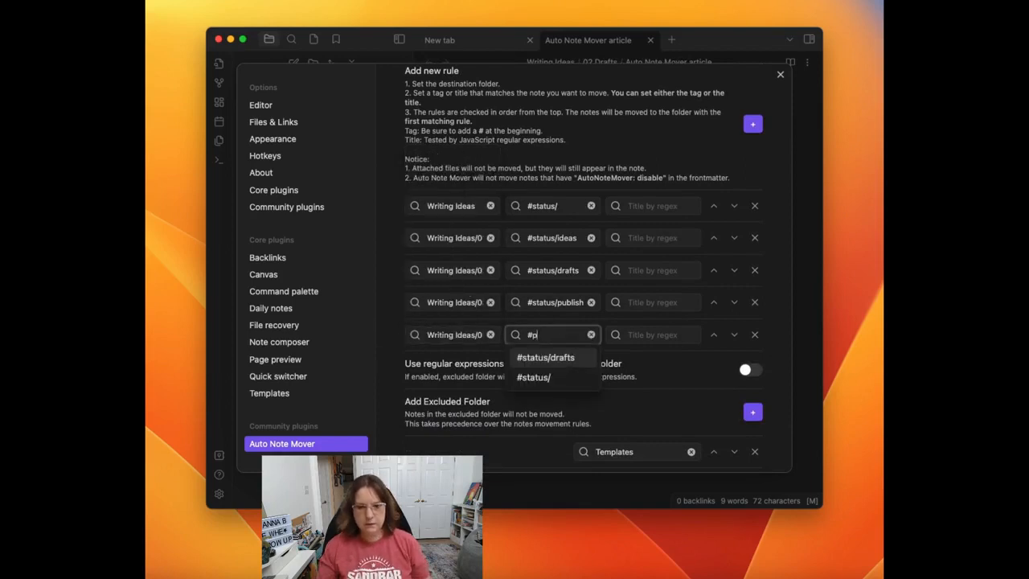
type("latform/medium")
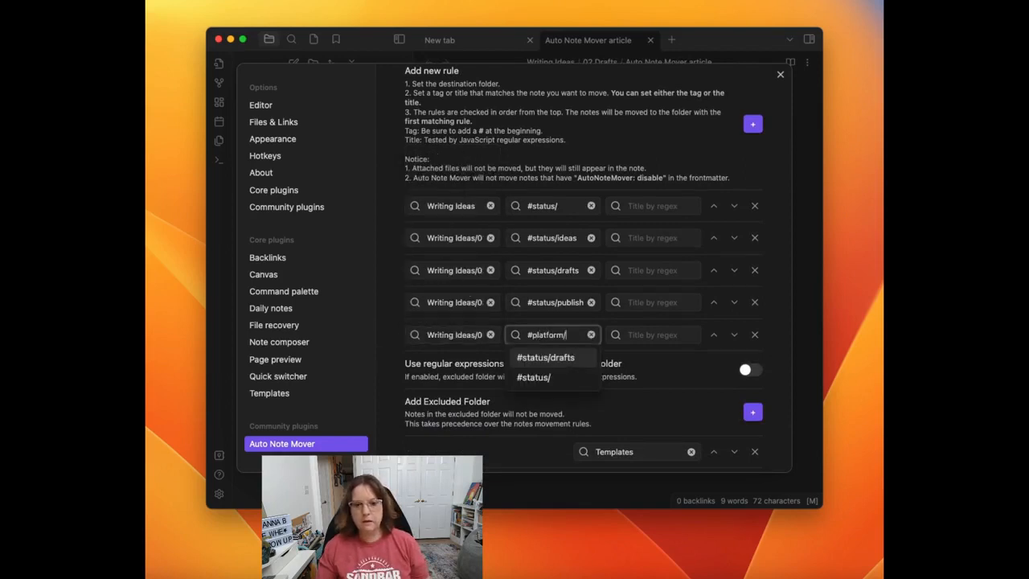
left_click(547, 357)
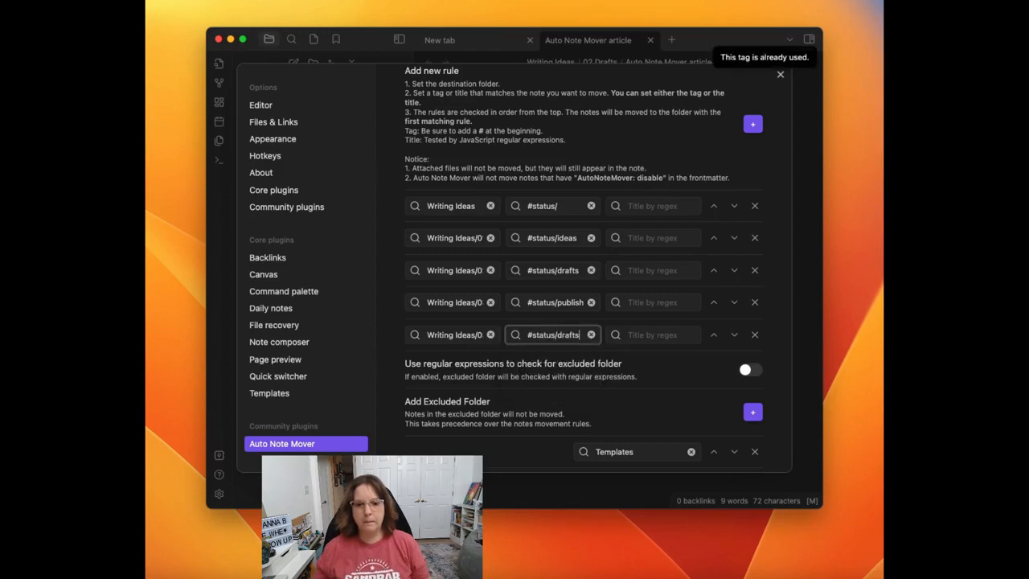
key("BackSpace")
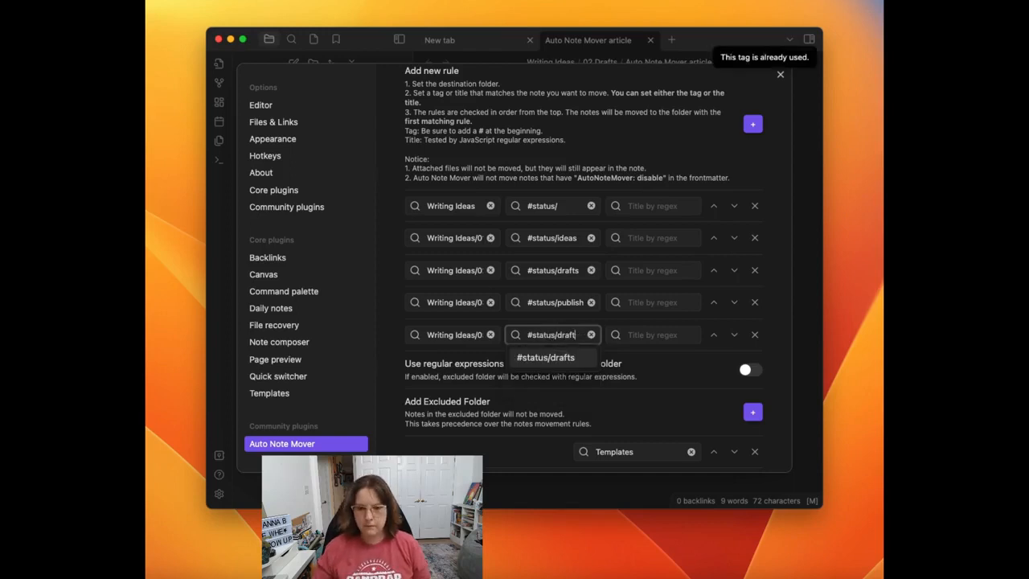
key("BackSpace")
key("BackSpace")
key("BackSpace")
key("BackSpace")
key("BackSpace")
key("BackSpace")
key("BackSpace")
key("BackSpace")
key("BackSpace")
key("BackSpace")
key("BackSpace")
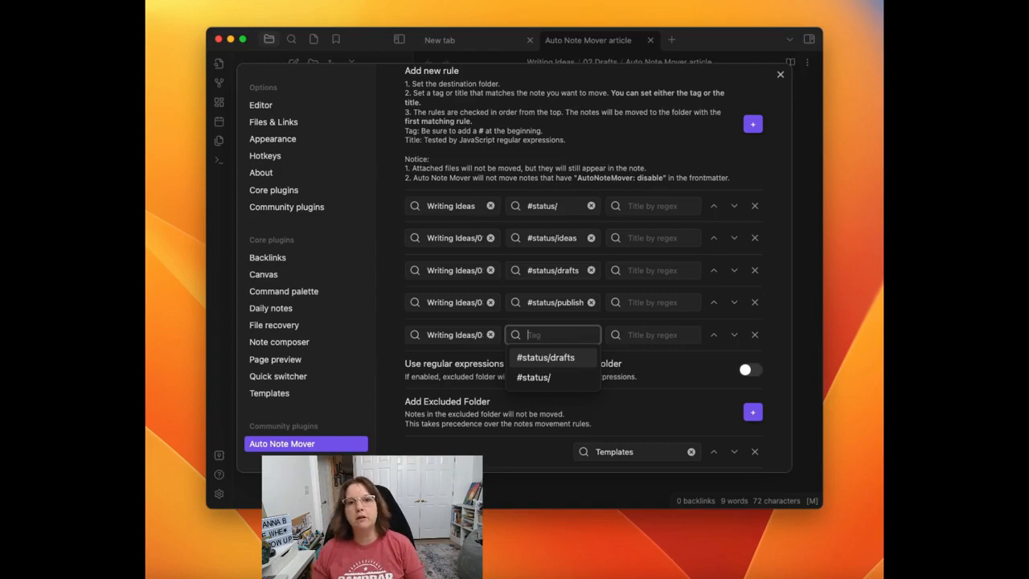
Step: Set the tag of the Medium folder's rule to #platform/medium
type("#")
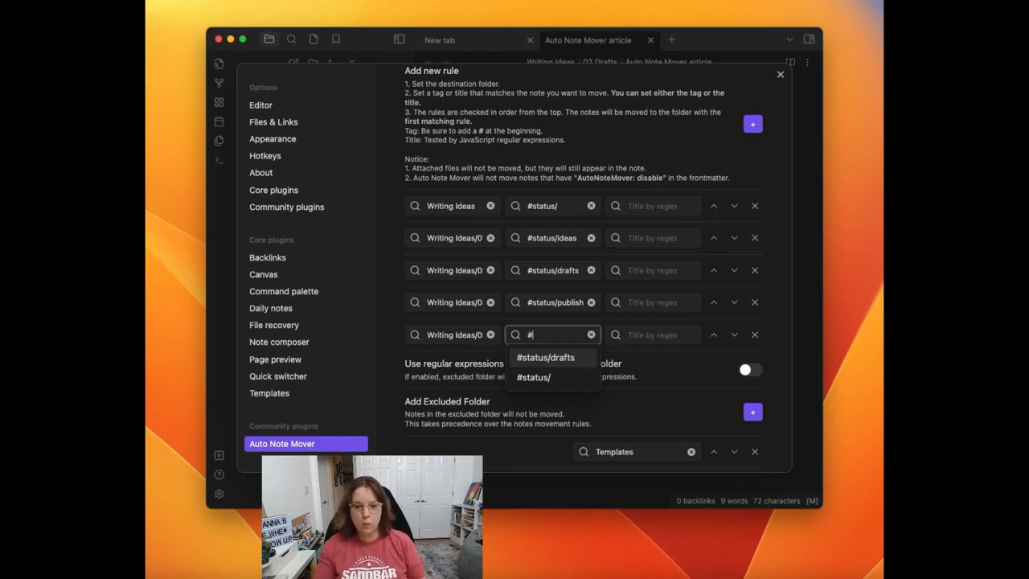
type("platform/")
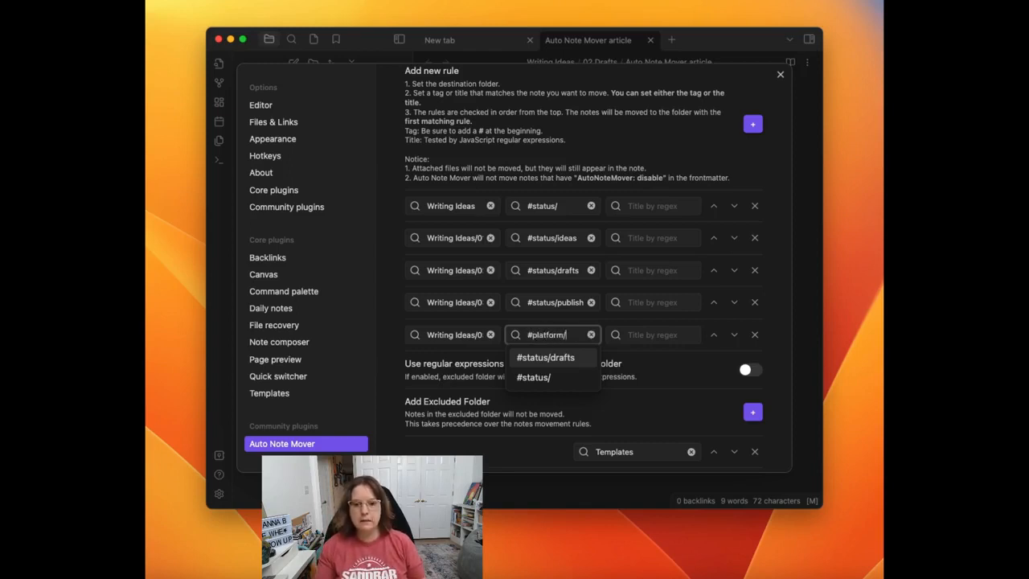
type("medium")
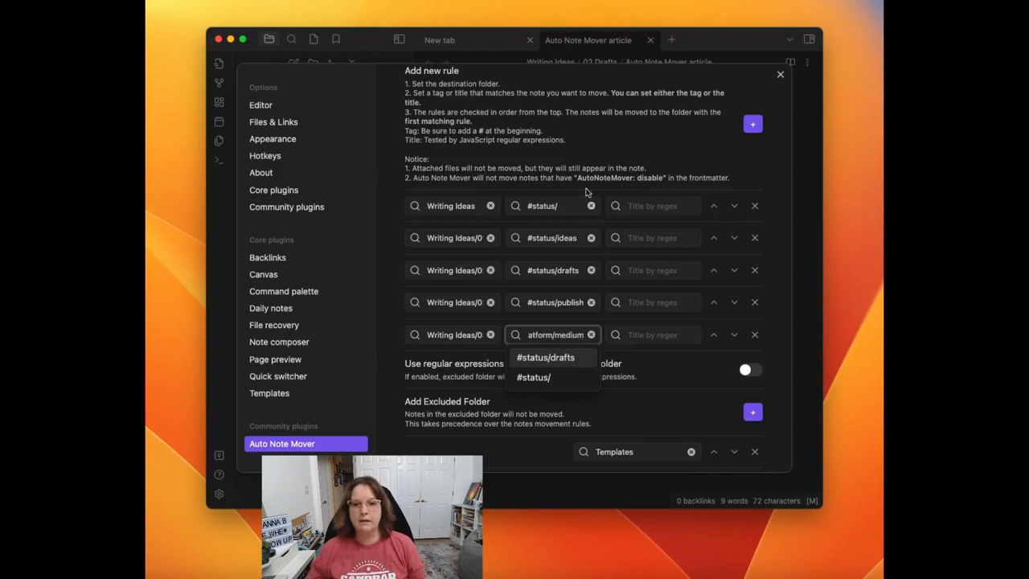
left_click(586, 191)
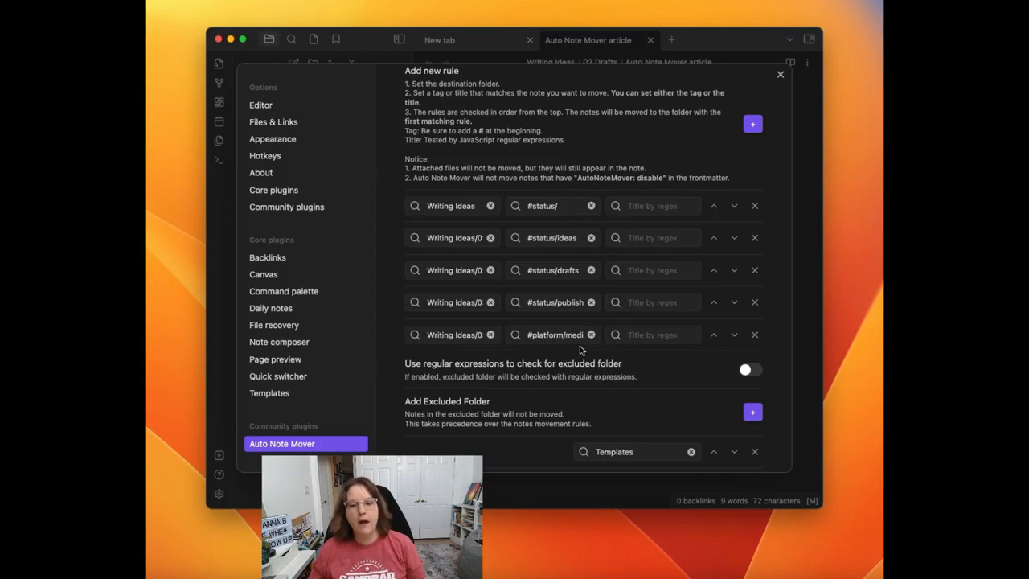
Step: Add another rule that moves notes tagged #platform/website to the Writing Ideas/03 Published/Website folder
left_click(754, 125)
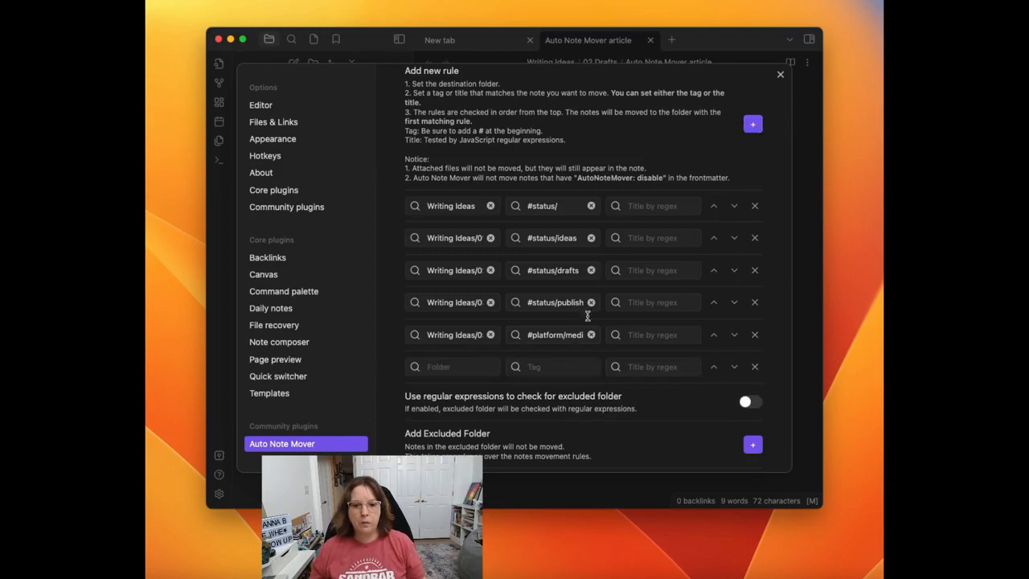
left_click(432, 366)
scroll(448, 321, "down", 5)
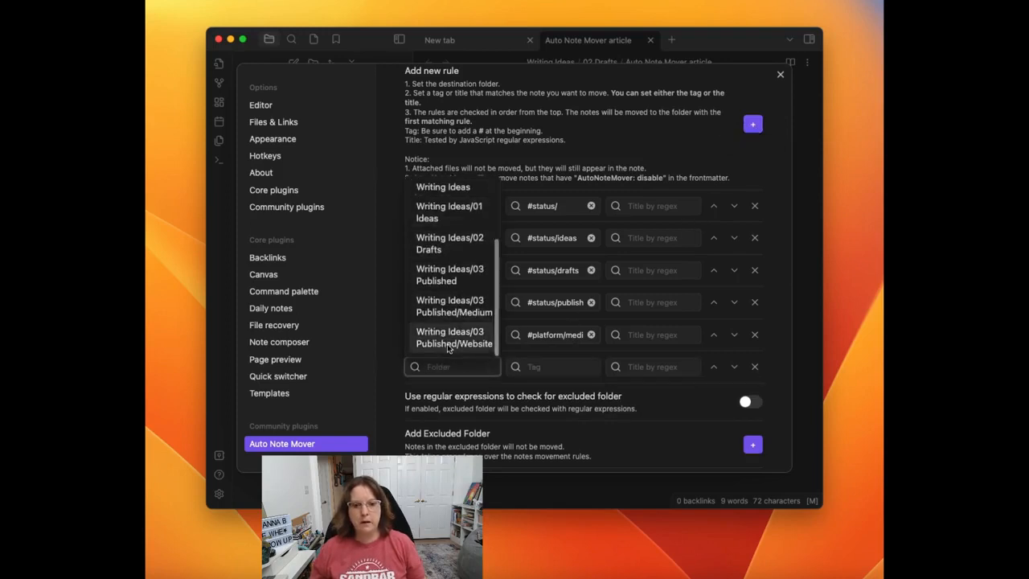
left_click(448, 343)
left_click(568, 366)
type("#platform/we")
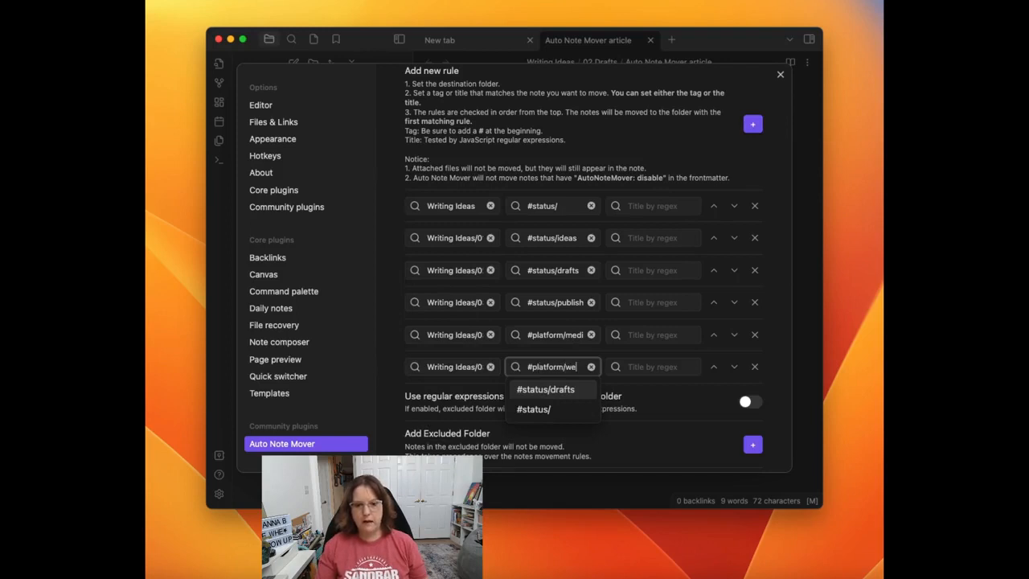
type("bsite")
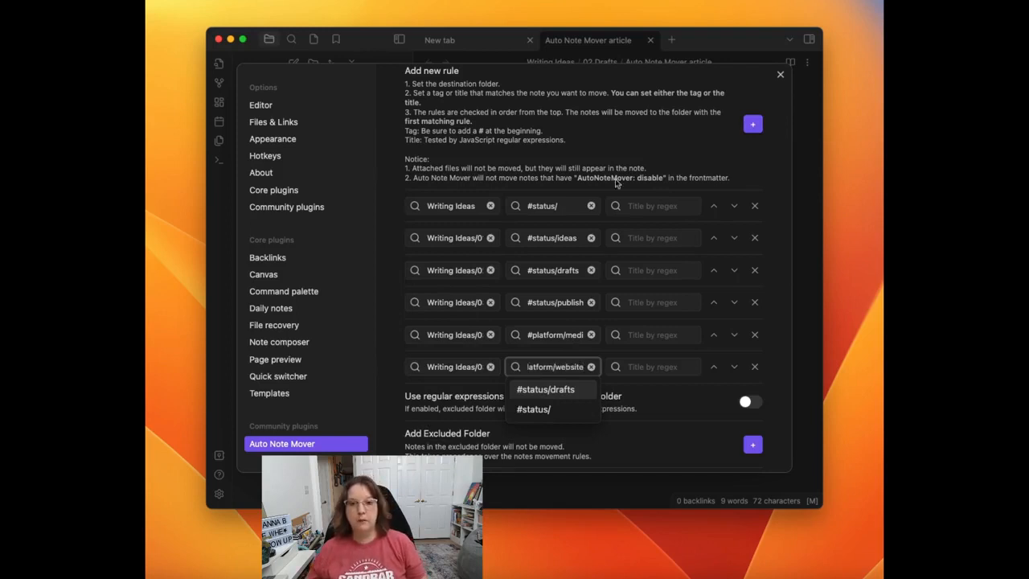
left_click(618, 134)
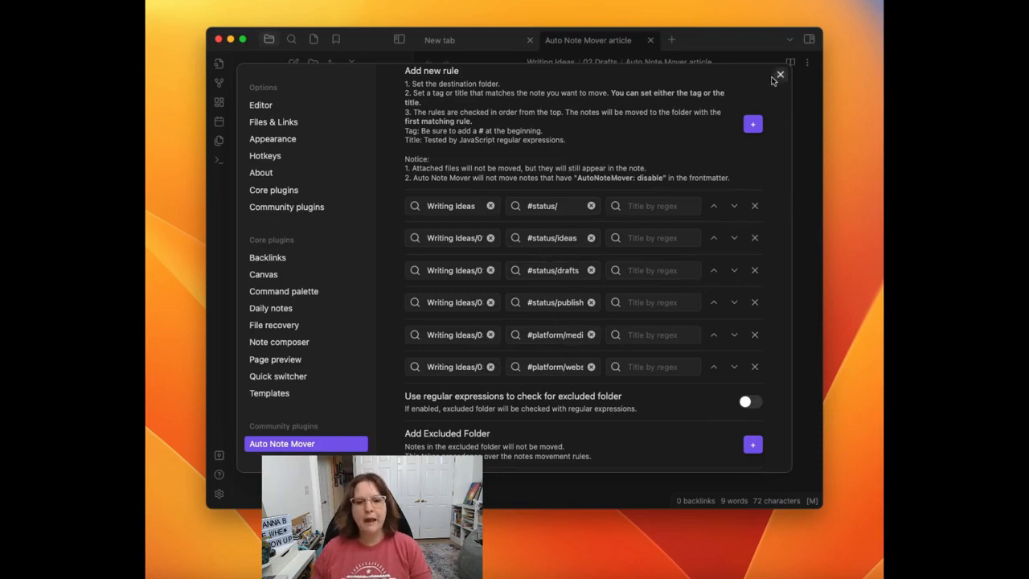
Step: Set the Auto Note Mover trigger to Automatic and close the settings
scroll(807, 217, "up", 5)
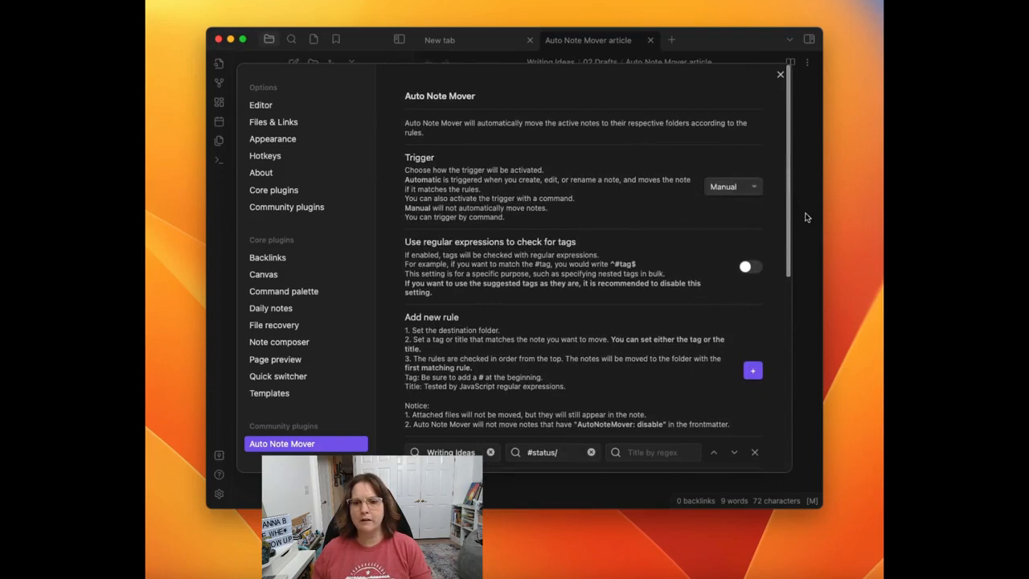
left_click(743, 186)
left_click(745, 175)
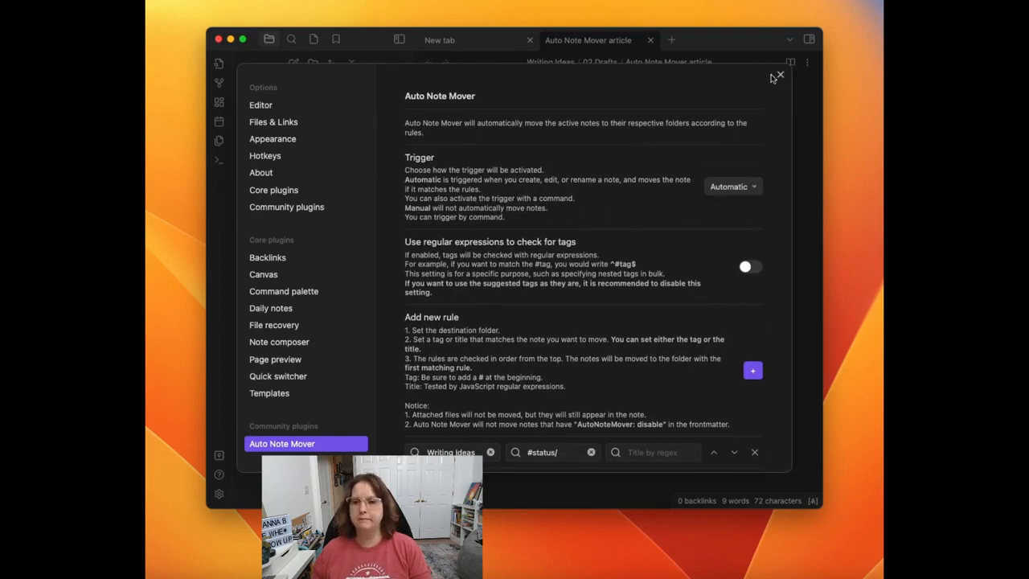
left_click(778, 75)
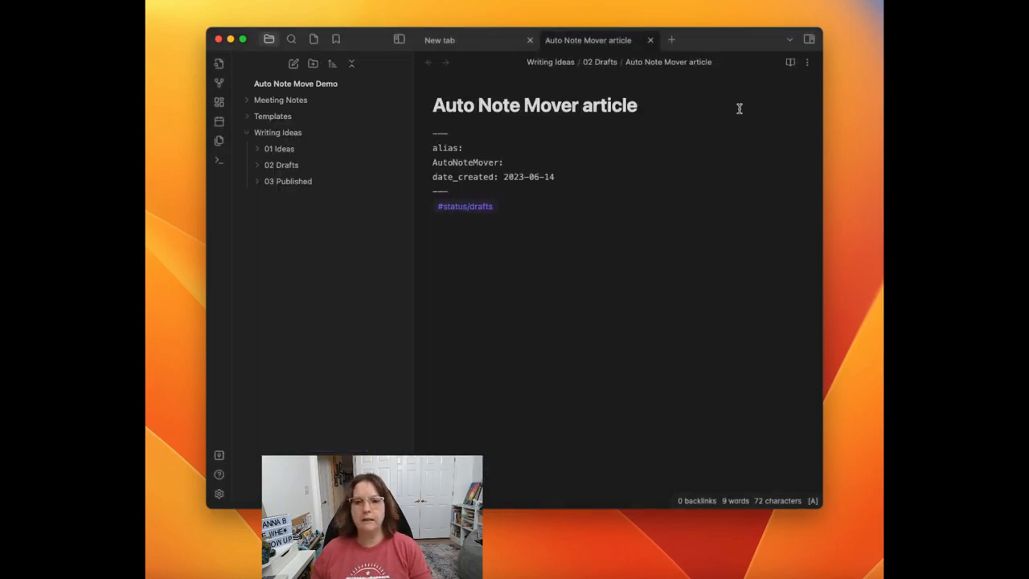
Step: Change the article's tag to #status/published and check for the note in the 03 Published folder
left_click(517, 205)
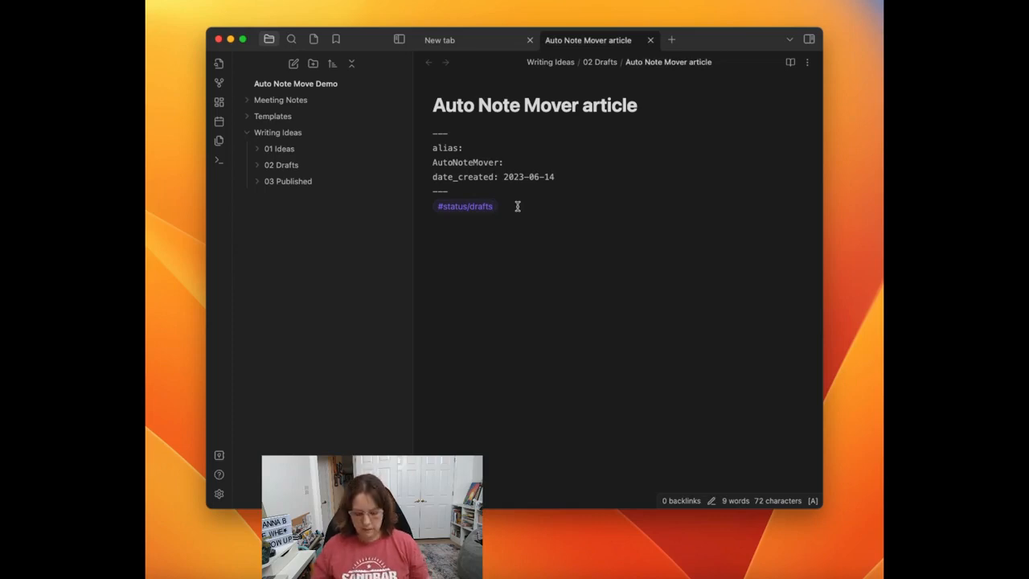
key("BackSpace")
key("BackSpace")
key("BackSpace")
key("BackSpace")
key("BackSpace")
type("published")
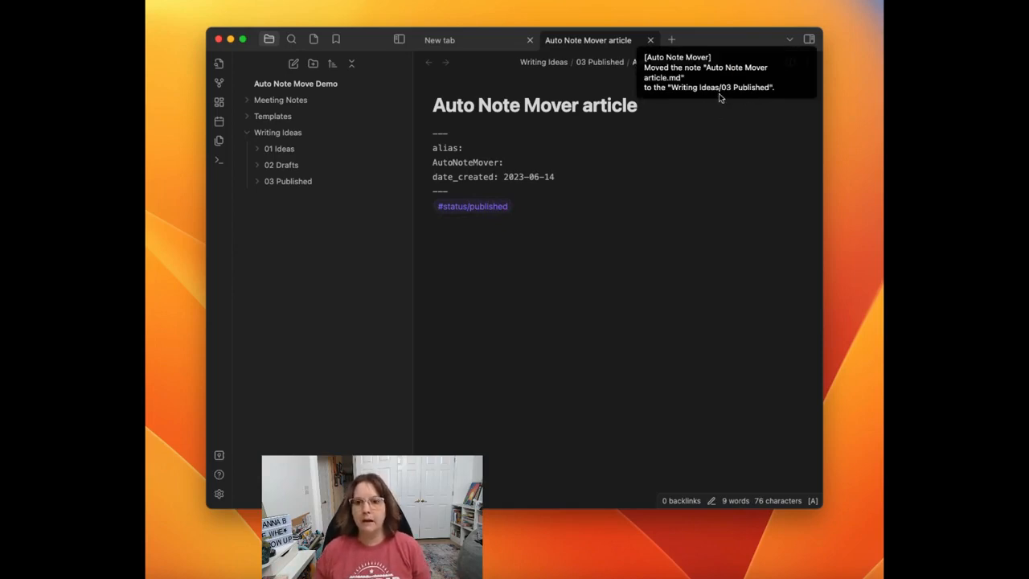
left_click(257, 181)
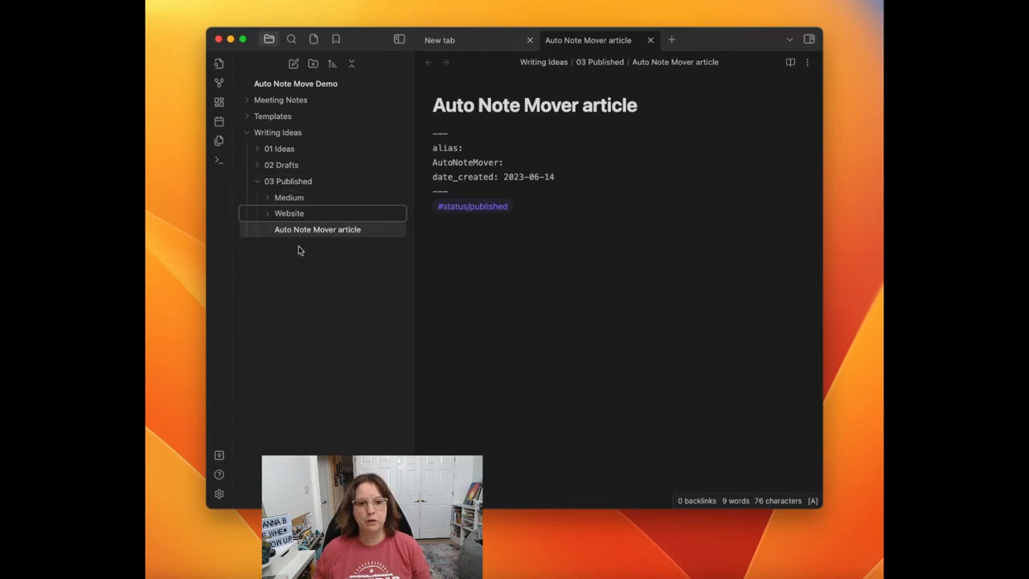
left_click(257, 184)
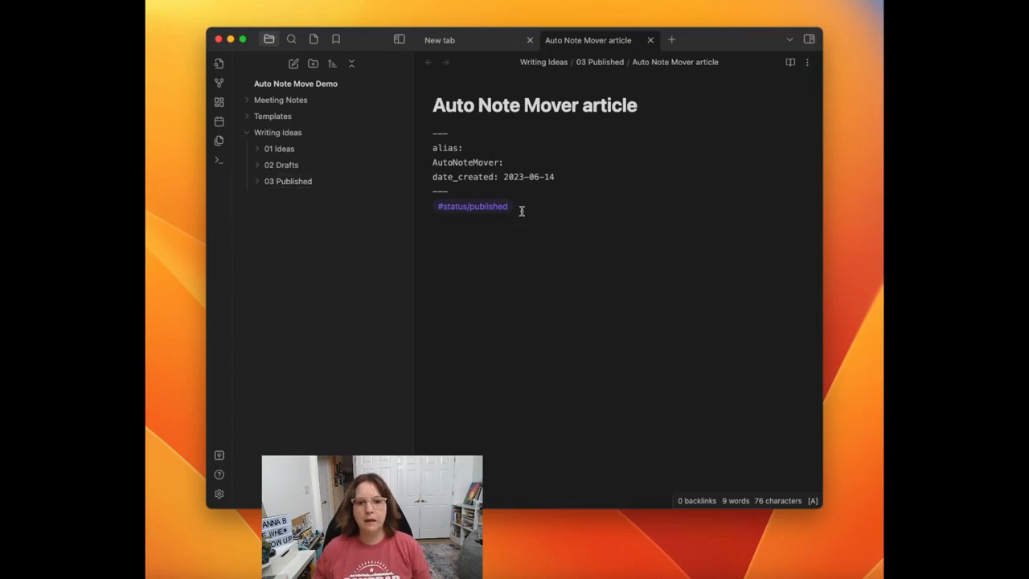
Step: Add the tag #platform/medium on a new line below the status tag and check the note's location in 03 Published
left_click(521, 209)
type("#")
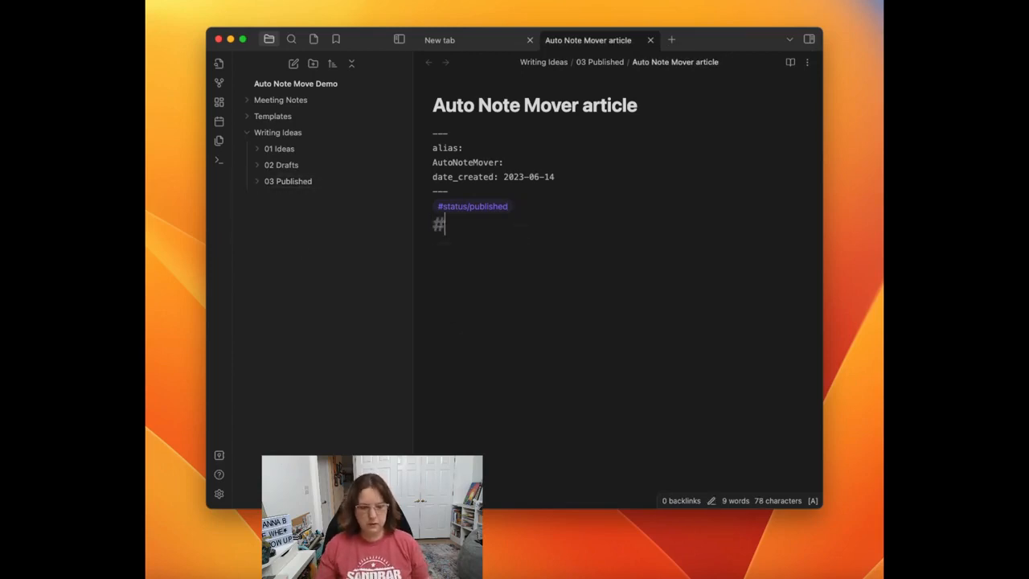
type("platform/medium")
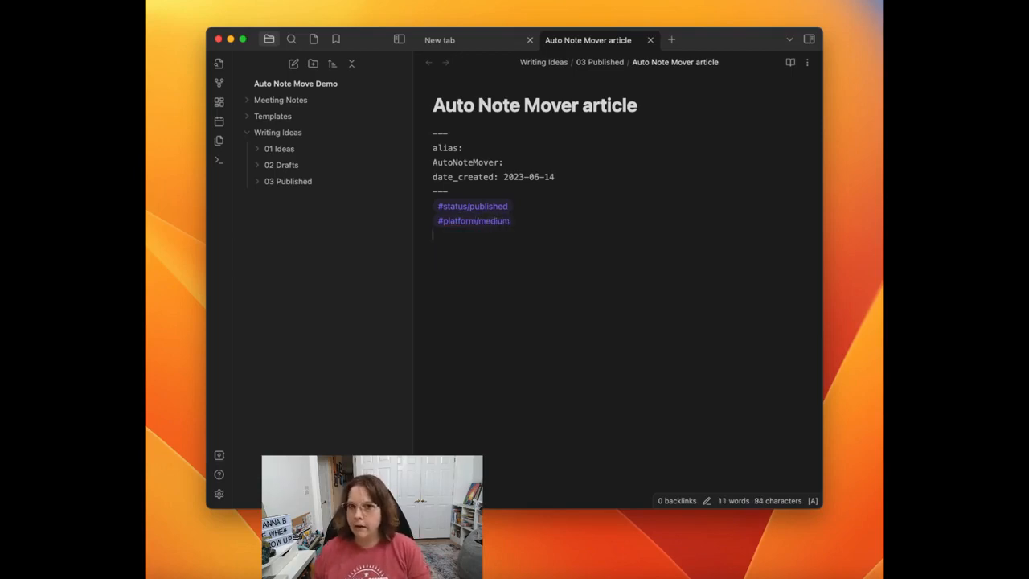
left_click(266, 180)
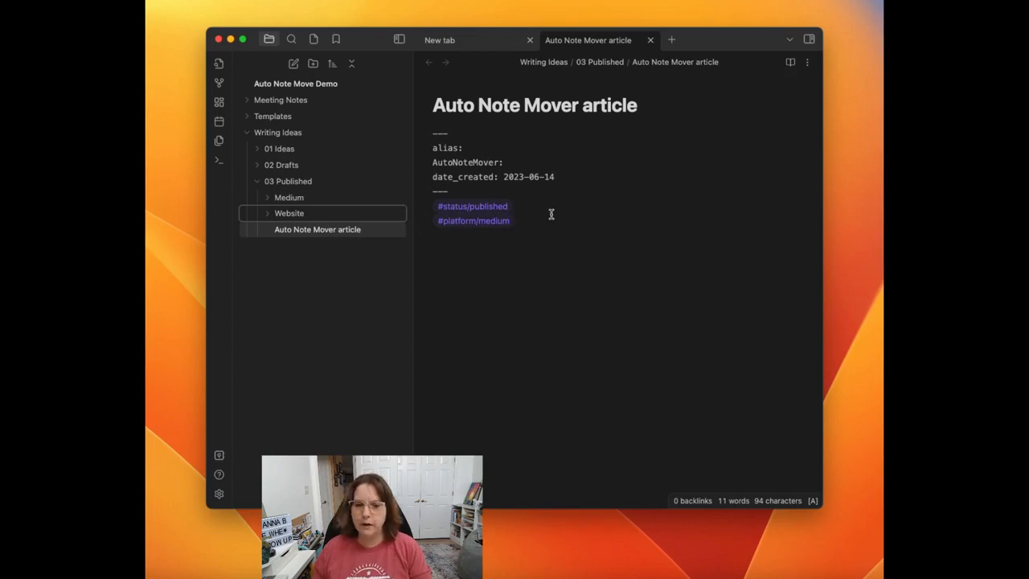
Step: Replace both tags in the article with #platform/medium first and #status/published on the line below it
left_click_drag(526, 221, 427, 209)
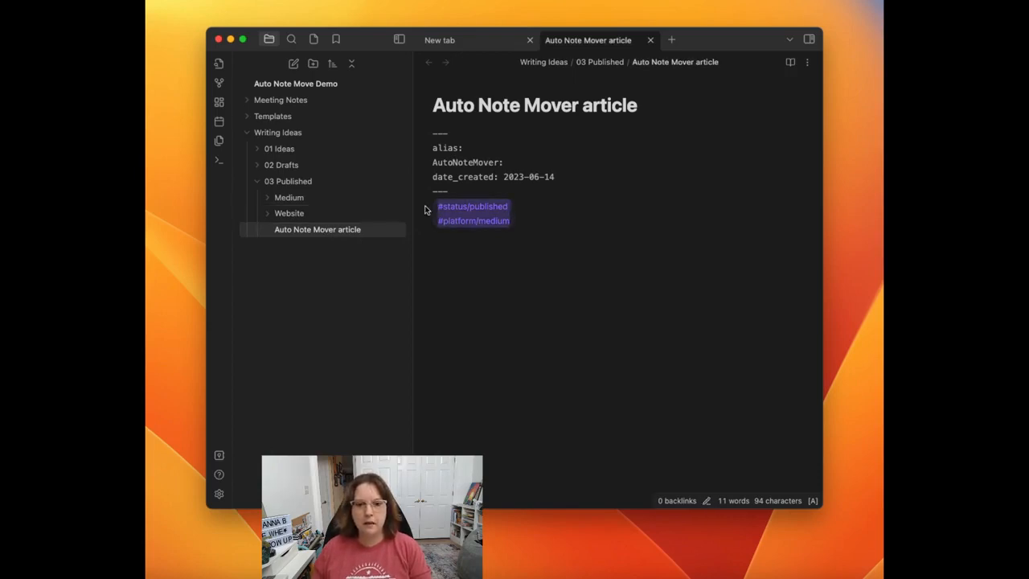
key("BackSpace")
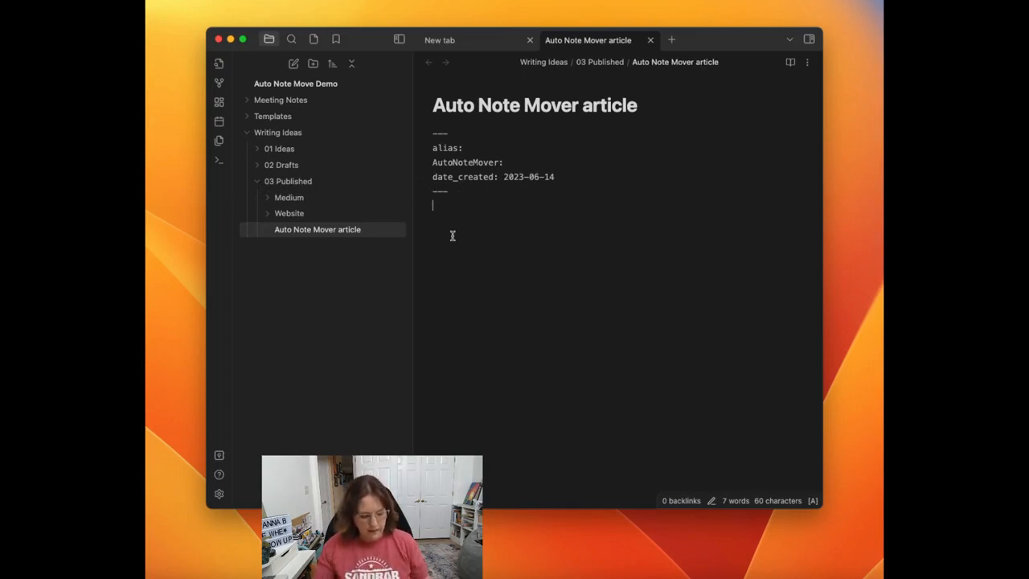
type("#")
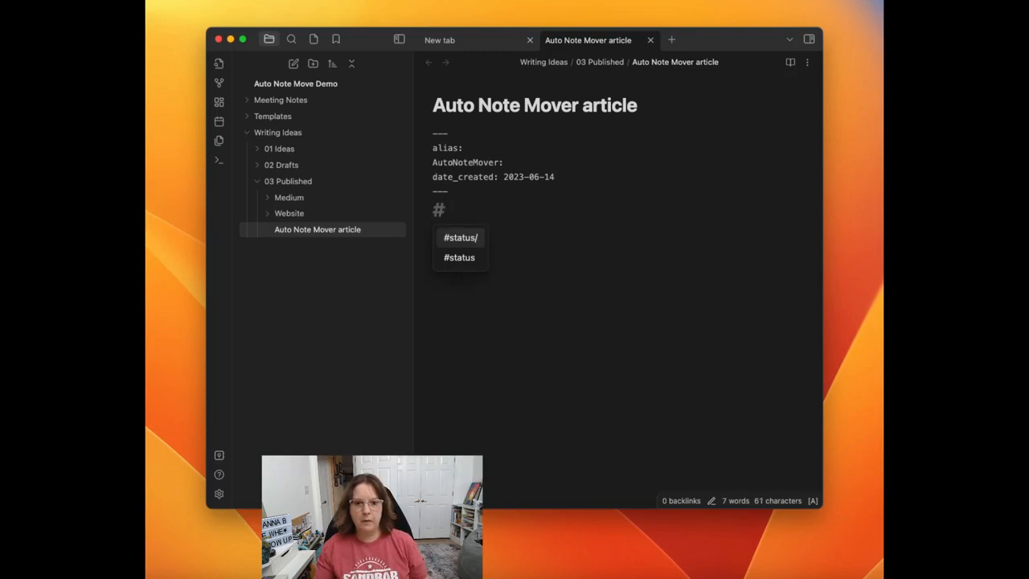
type("platform/")
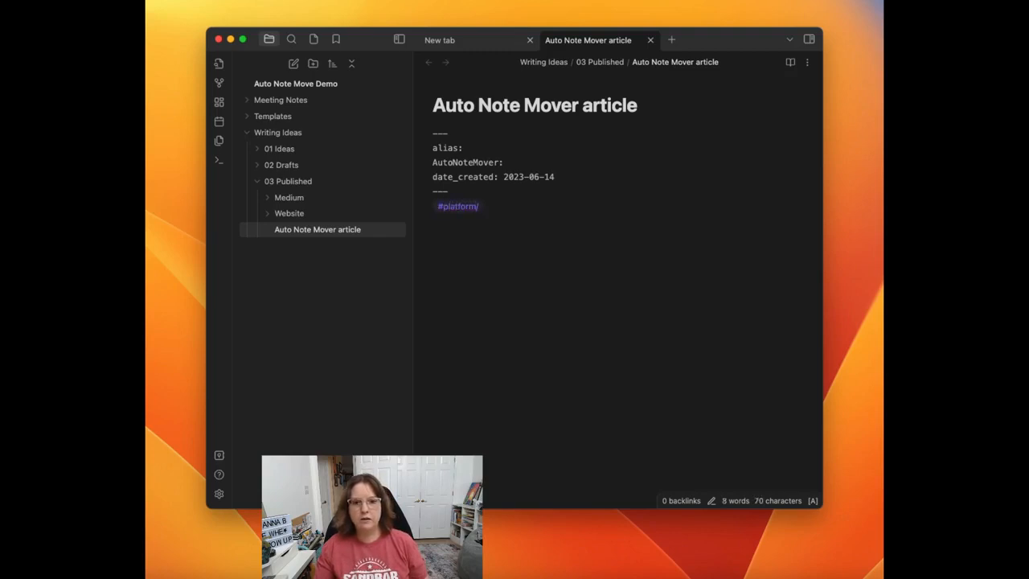
type("medium ")
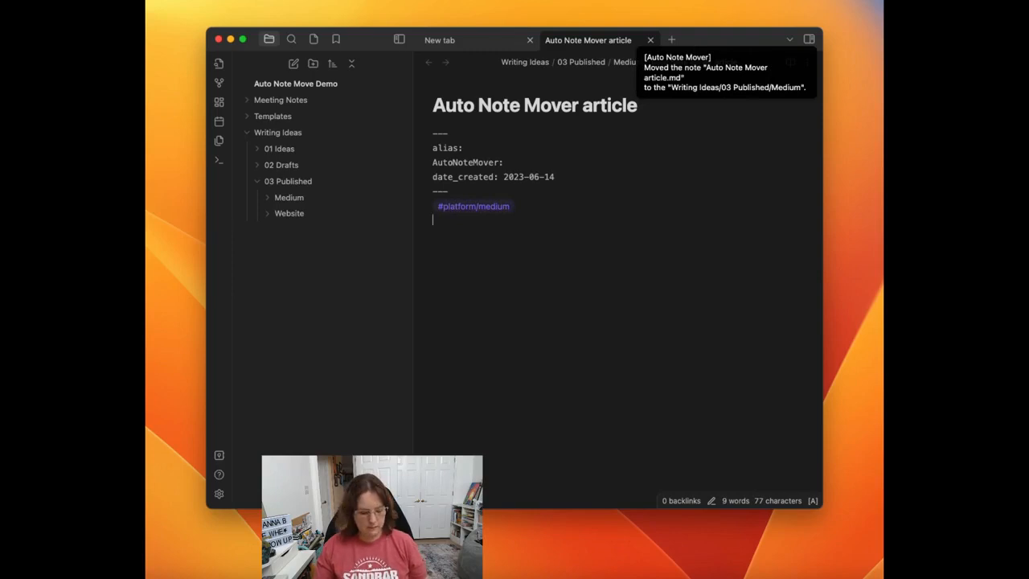
type("#status")
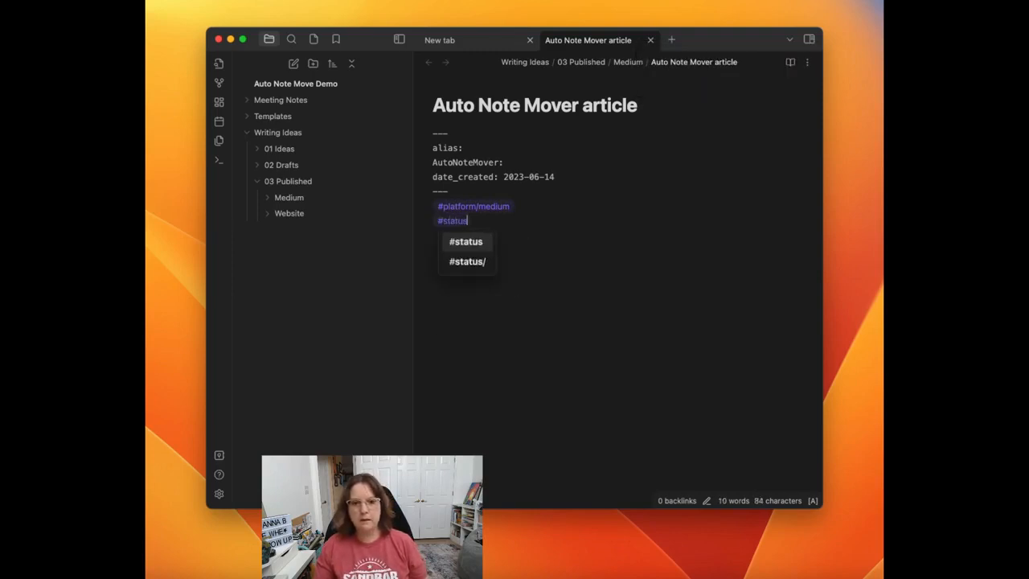
type("/published")
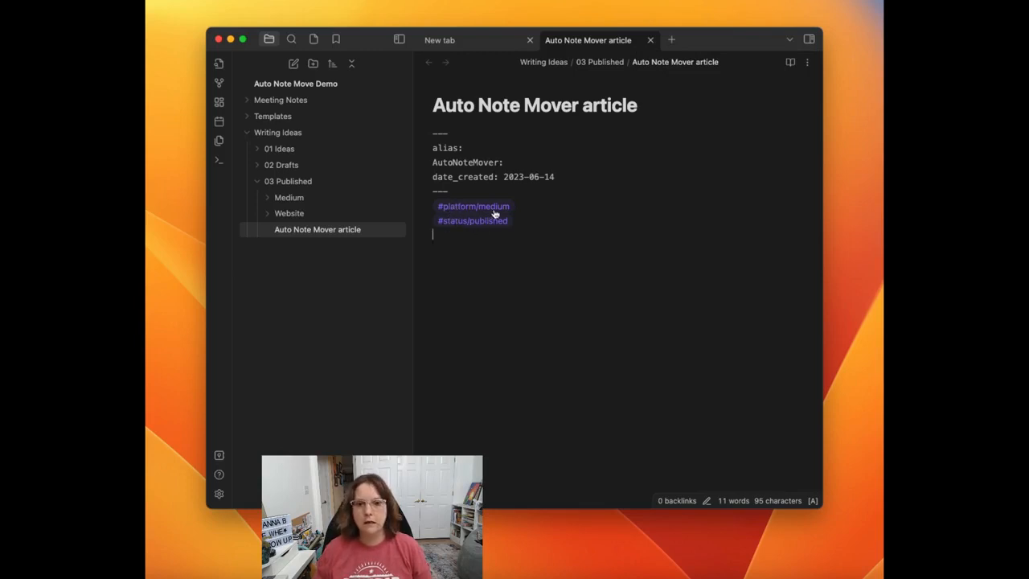
Step: Move the #platform/medium and #platform/website rules above the #status/published rule in Auto Note Mover and close the settings
left_click(219, 494)
scroll(454, 342, "down", 7)
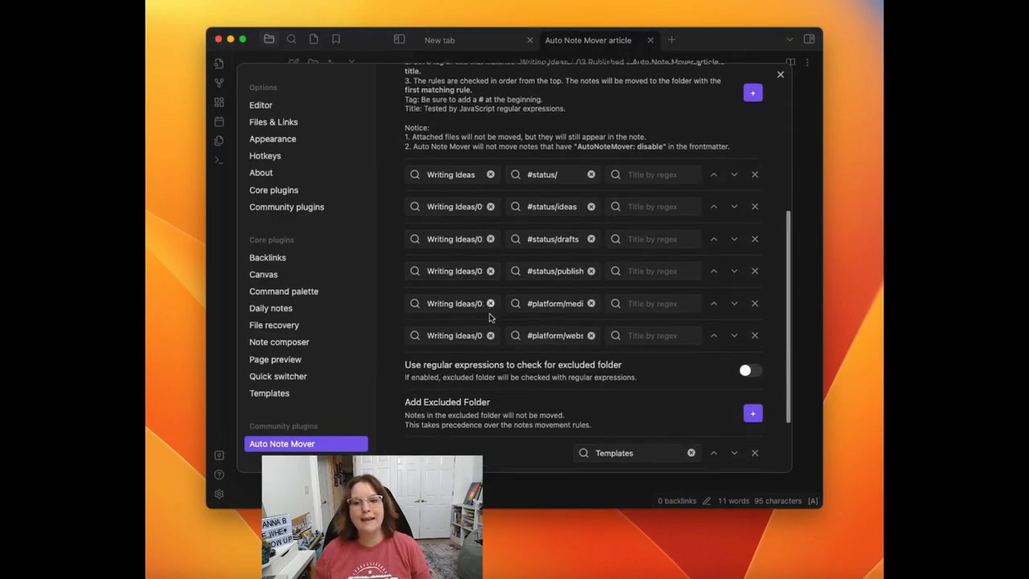
scroll(490, 325, "down", 1)
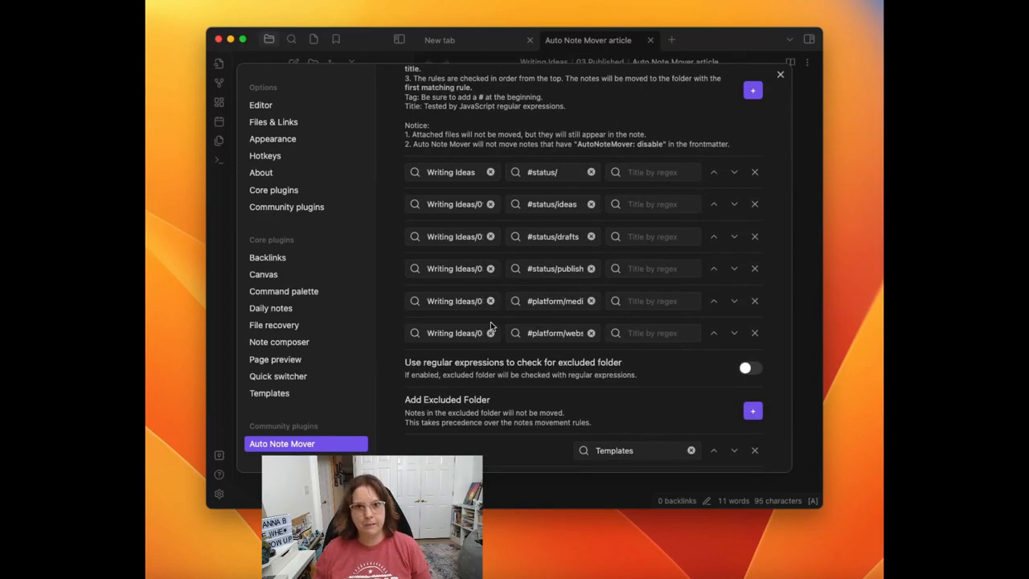
scroll(491, 324, "down", 1)
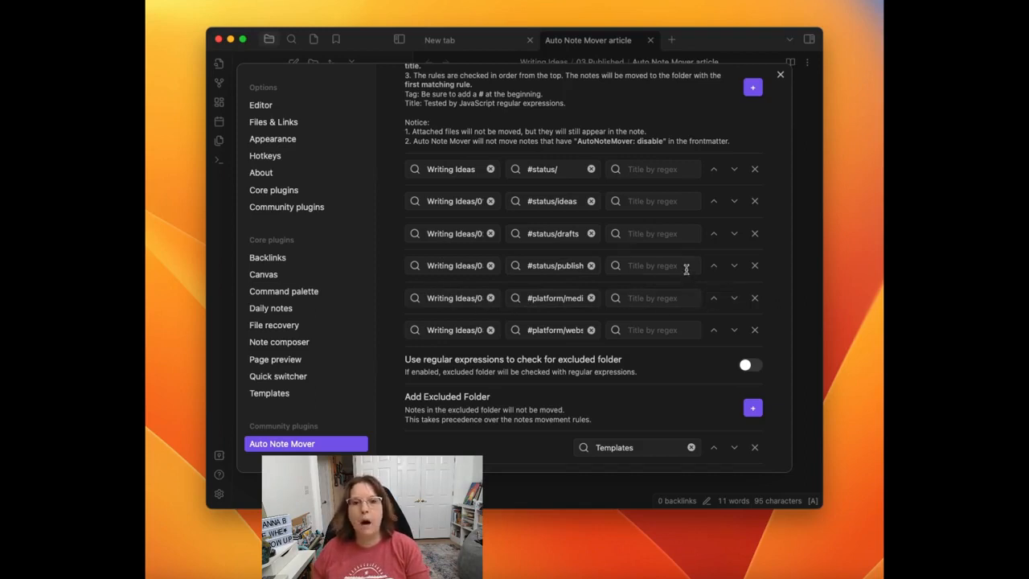
left_click(712, 297)
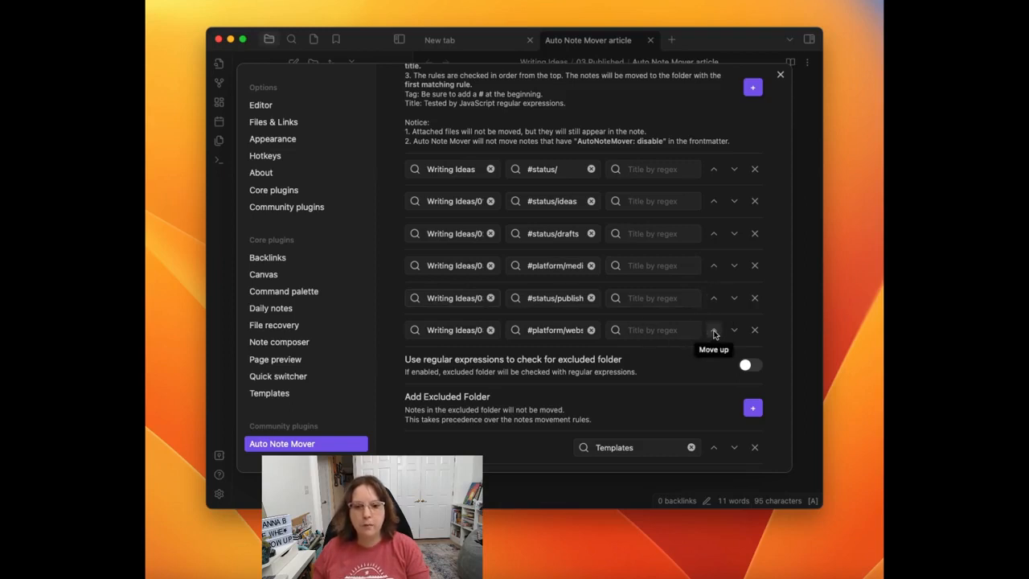
left_click(714, 329)
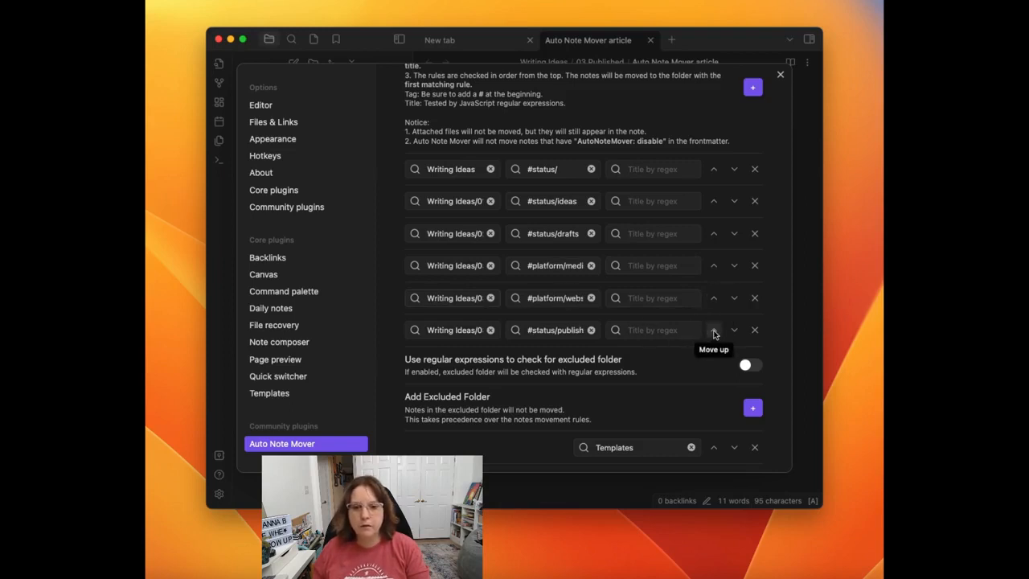
left_click(779, 77)
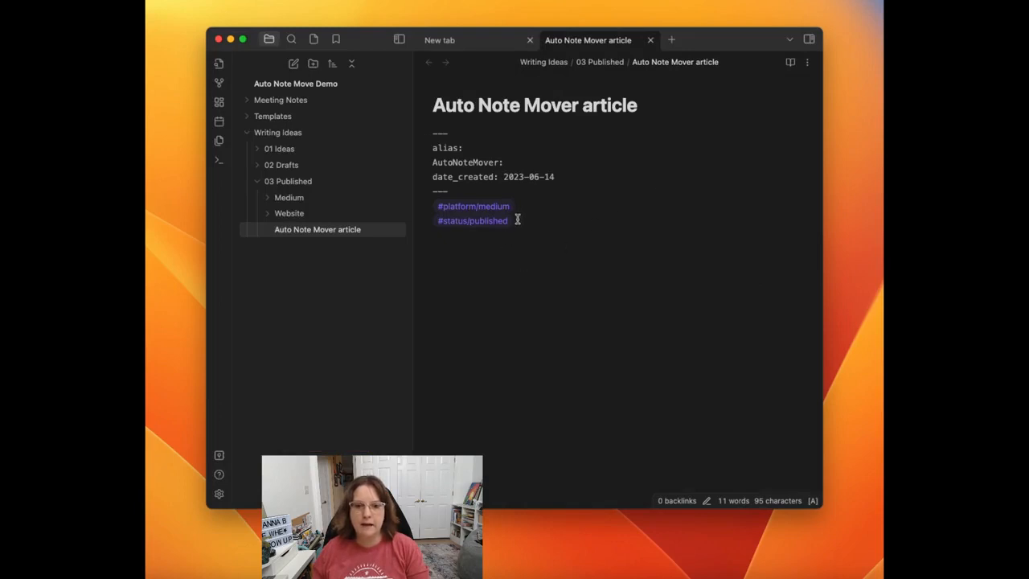
Step: Delete both tags from the article and move the note from 03 Published to the Writing Ideas folder
left_click_drag(517, 218, 422, 207)
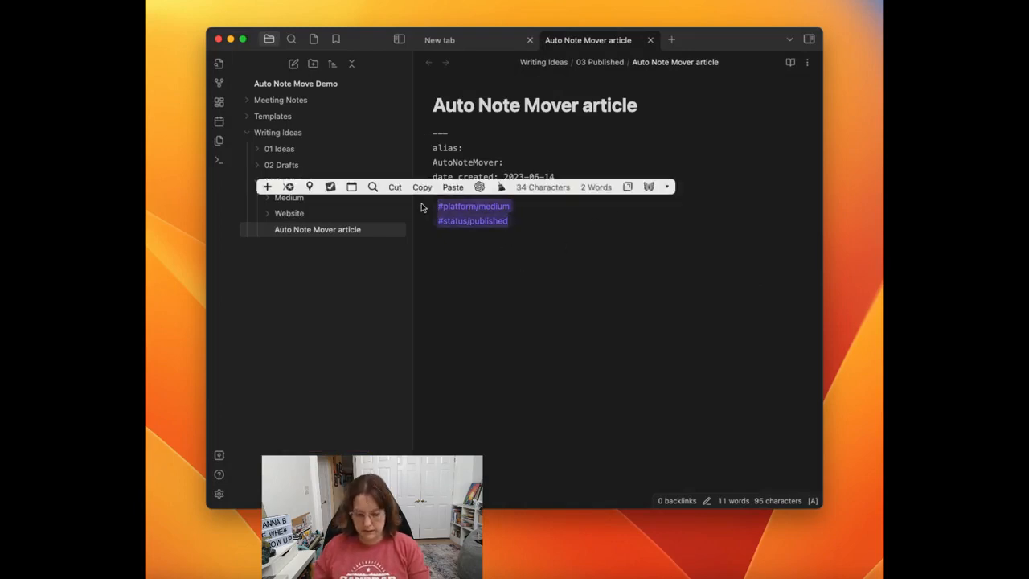
key("BackSpace")
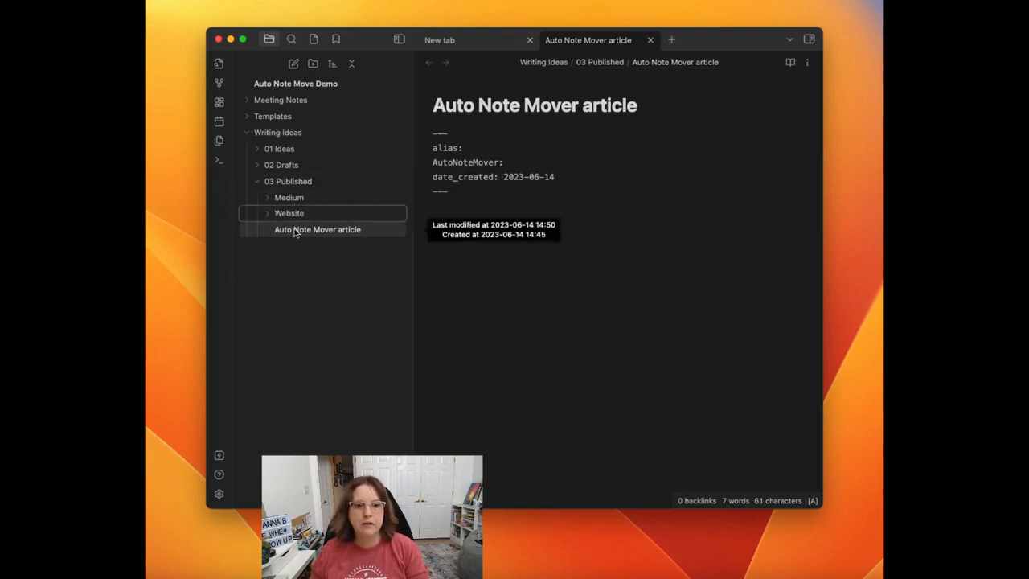
left_click_drag(298, 230, 278, 133)
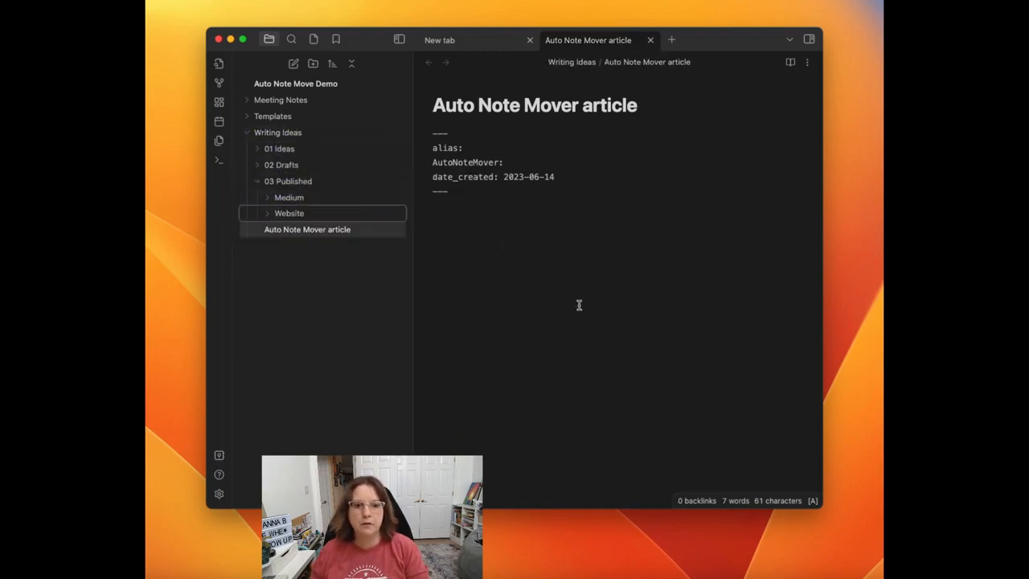
Step: Add the tags #status/published and #platform/medium to the article on separate lines, and check for the note in the Medium folder
left_click(594, 268)
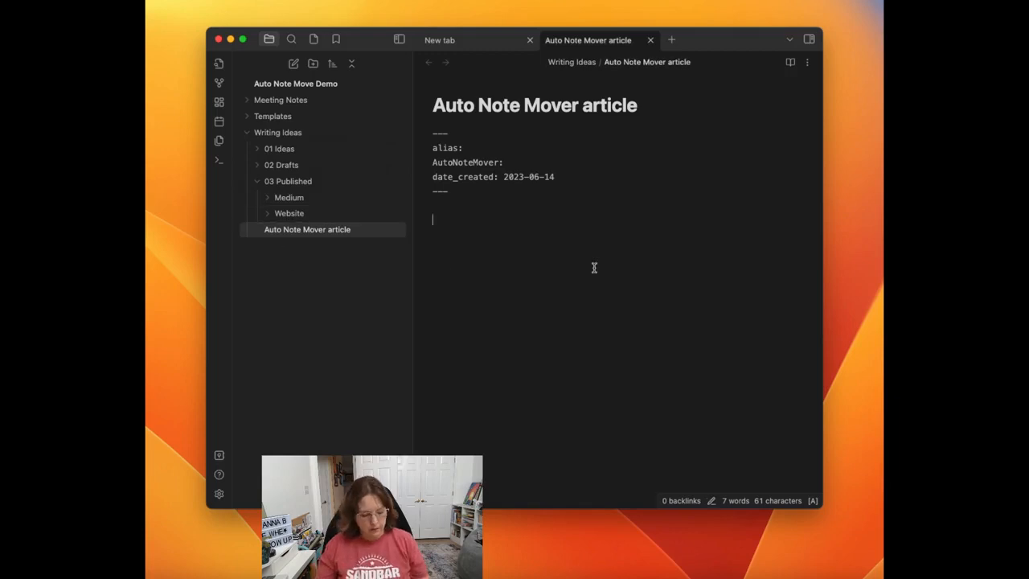
type("#status/")
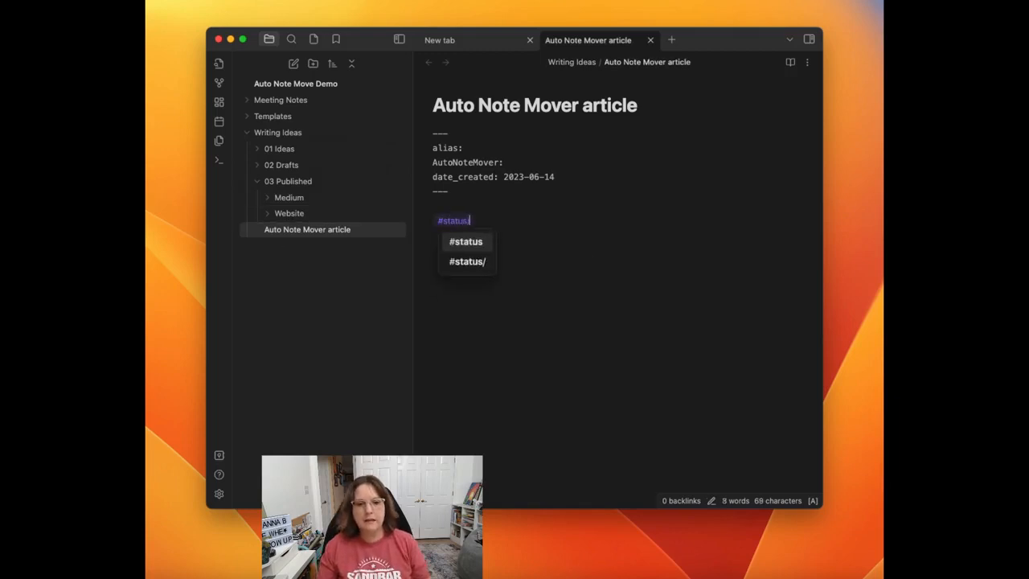
type("published")
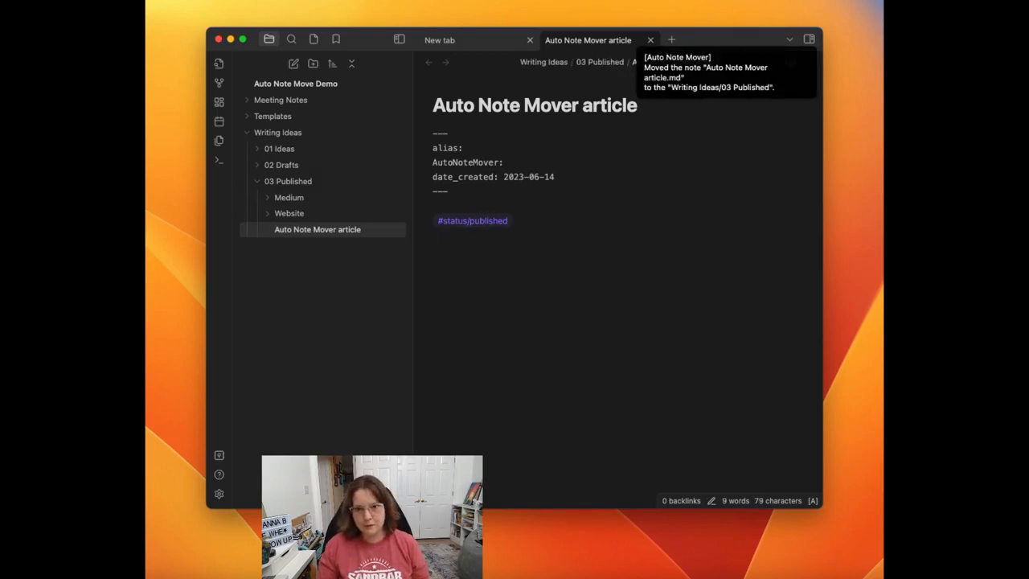
type("#platform")
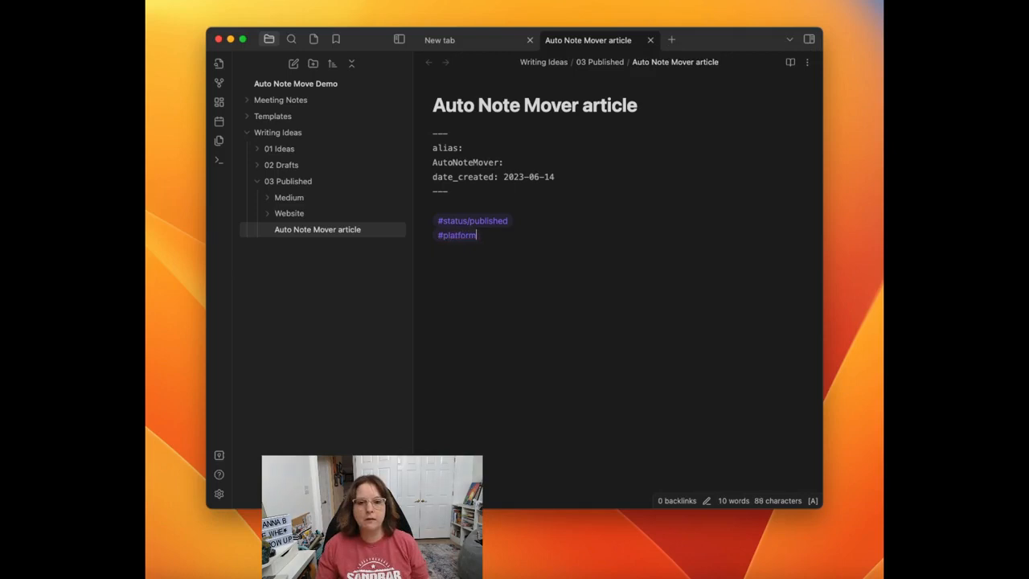
type("/medium")
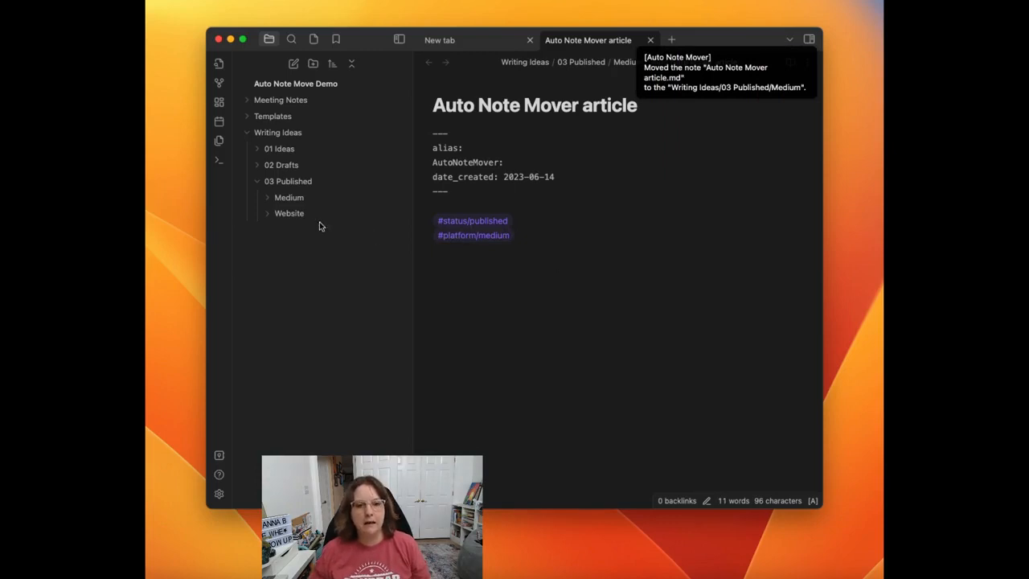
left_click(289, 197)
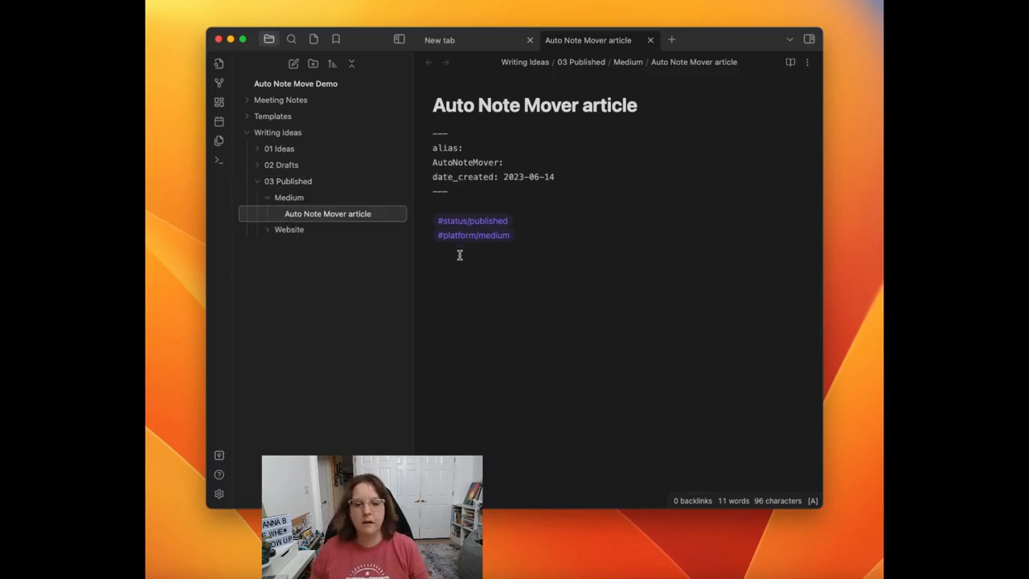
Step: Review the order of the movement rules in the Auto Note Mover settings
left_click(218, 496)
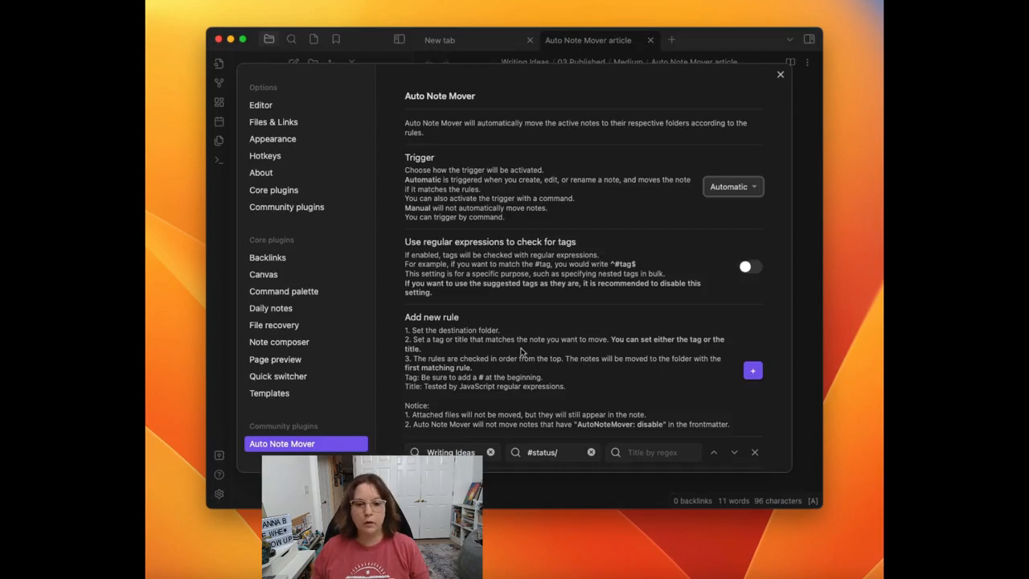
scroll(523, 352, "down", 6)
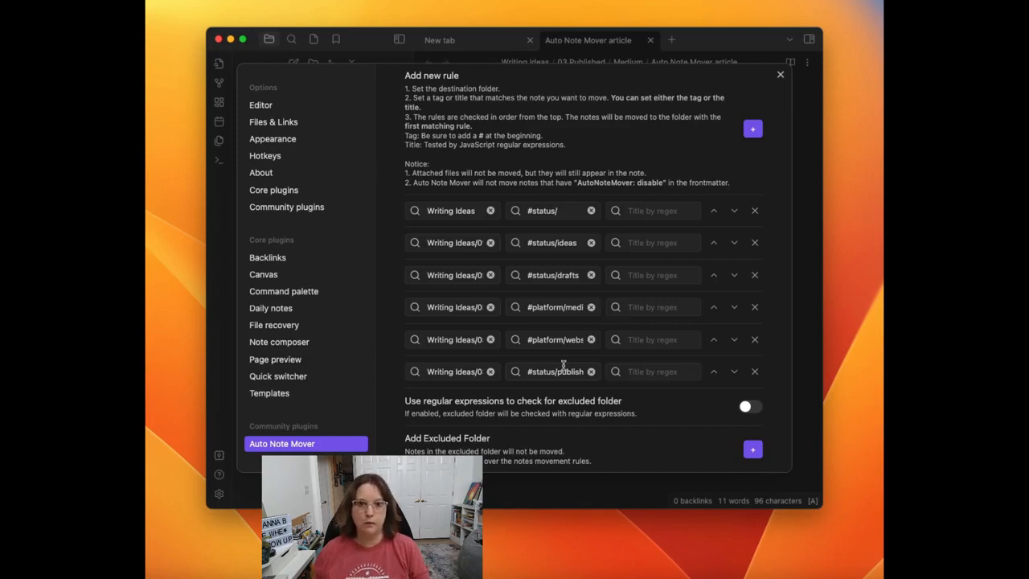
key("Escape")
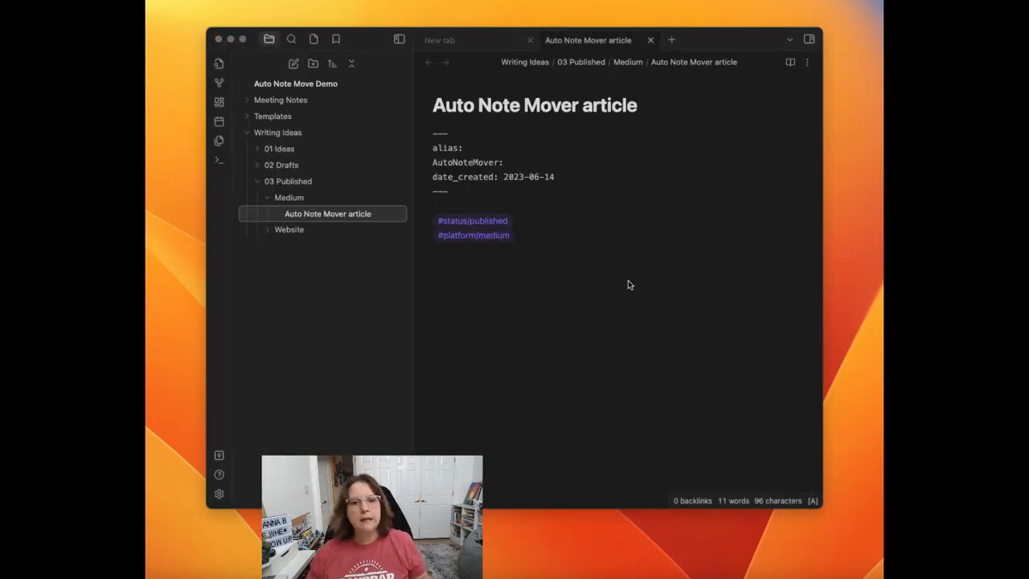
Step: Collapse the Writing Ideas folder and create a note in Templates titled "YYYY-MM-DD Meeting Notes re Template"
left_click(247, 136)
left_click(247, 133)
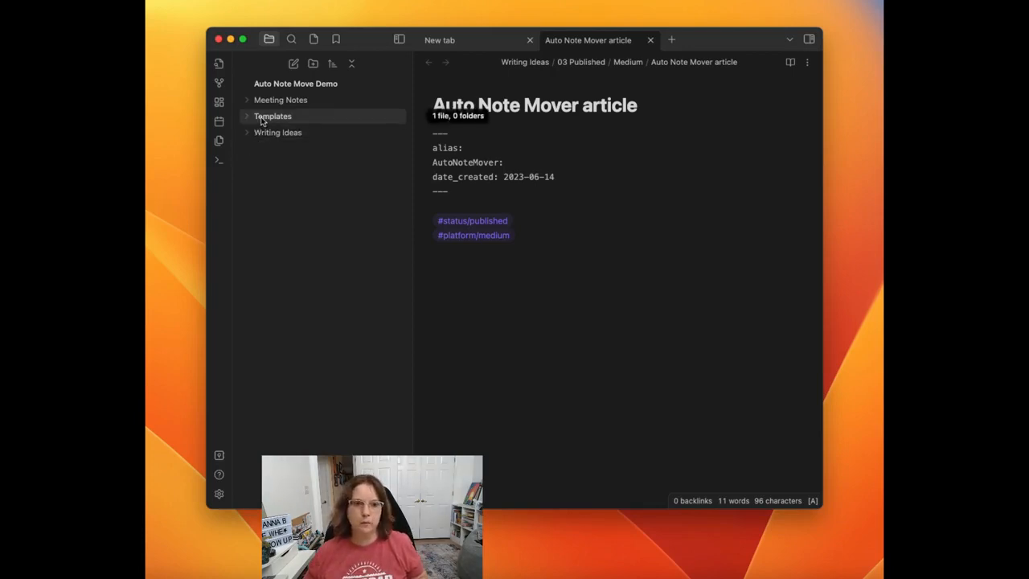
right_click(261, 121)
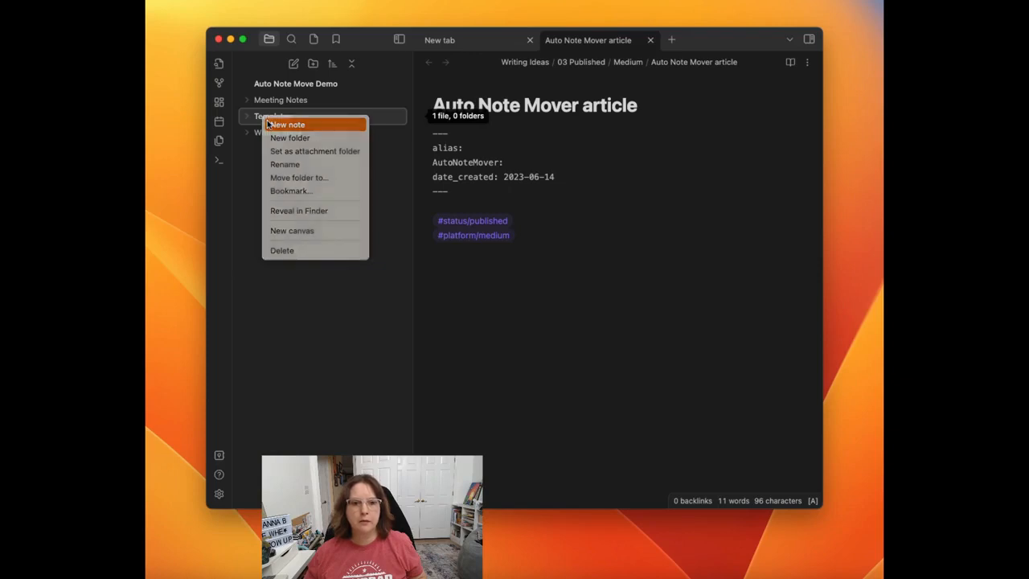
left_click(278, 125)
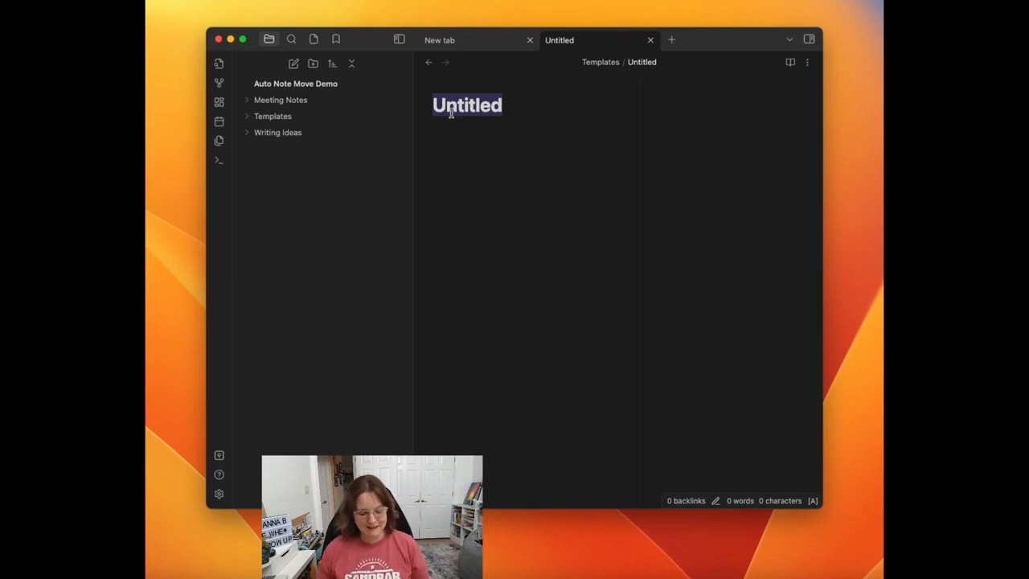
type("YYYY=")
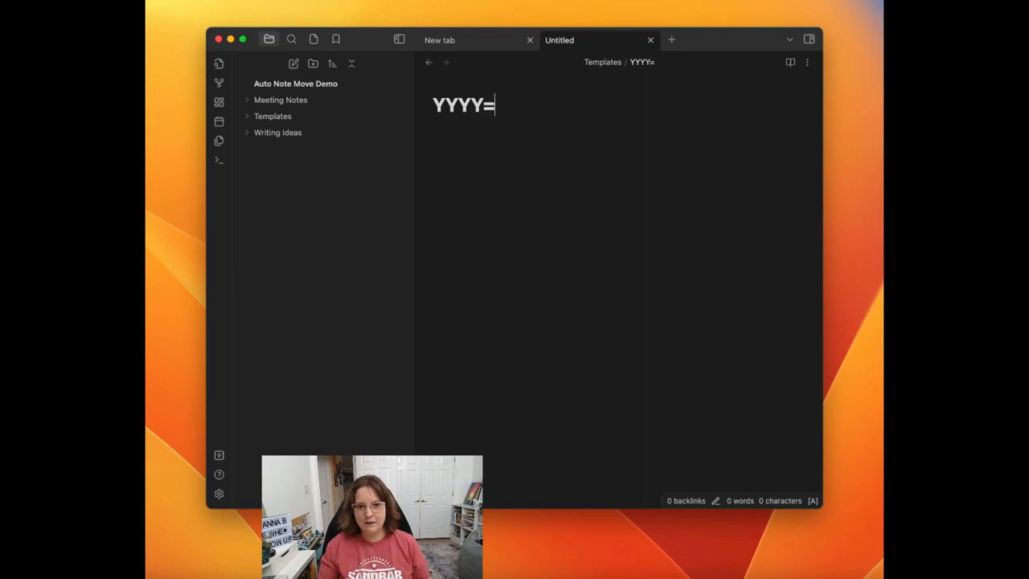
key("BackSpace")
type("-")
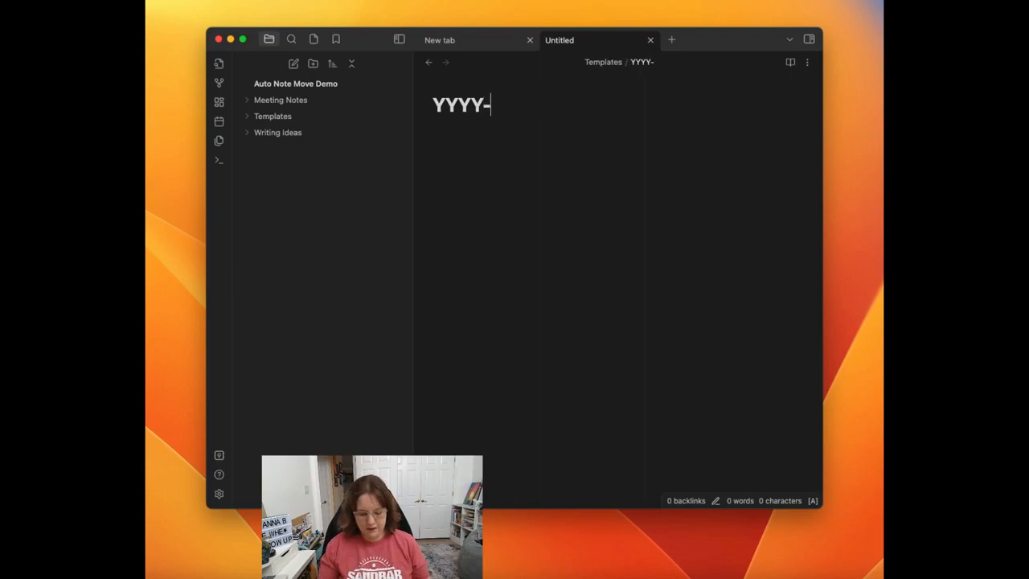
type("MM-DD ")
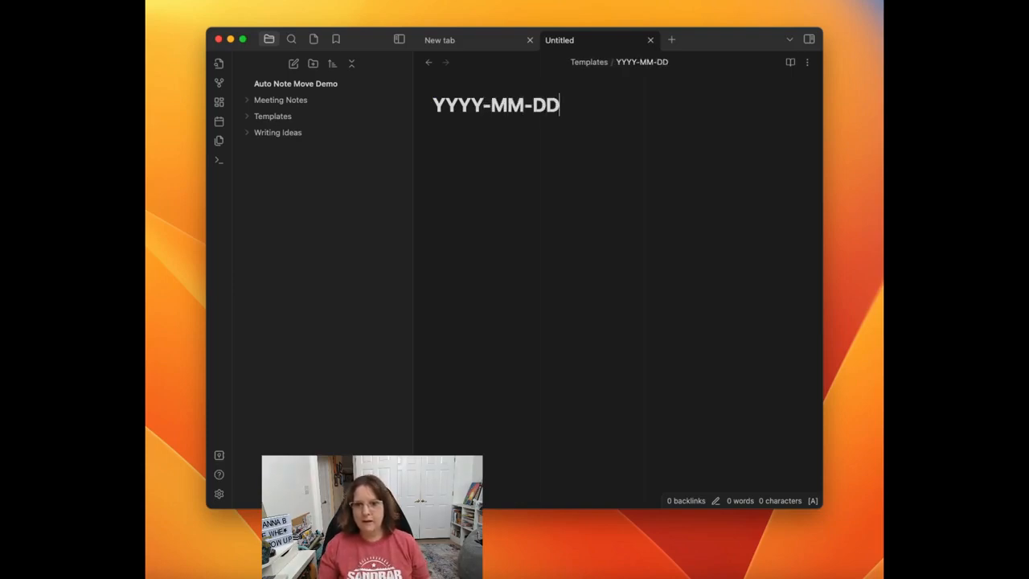
type("Meeting")
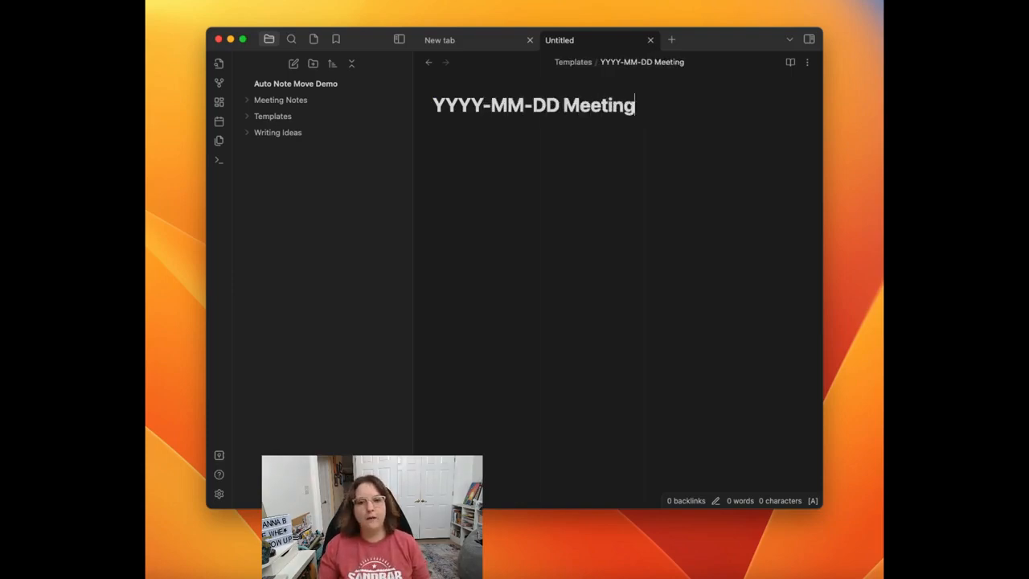
type(" Notes ")
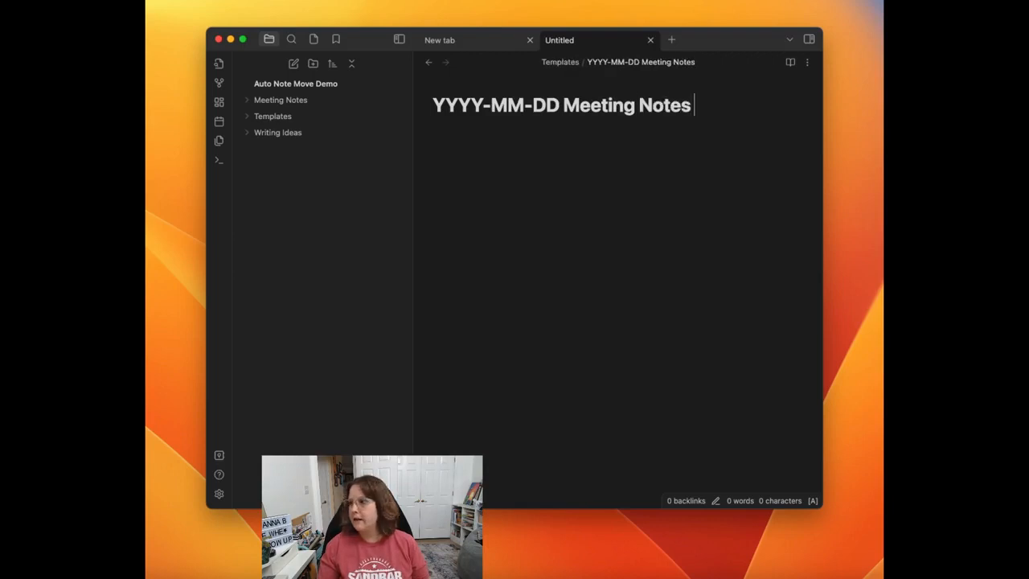
type("re Template")
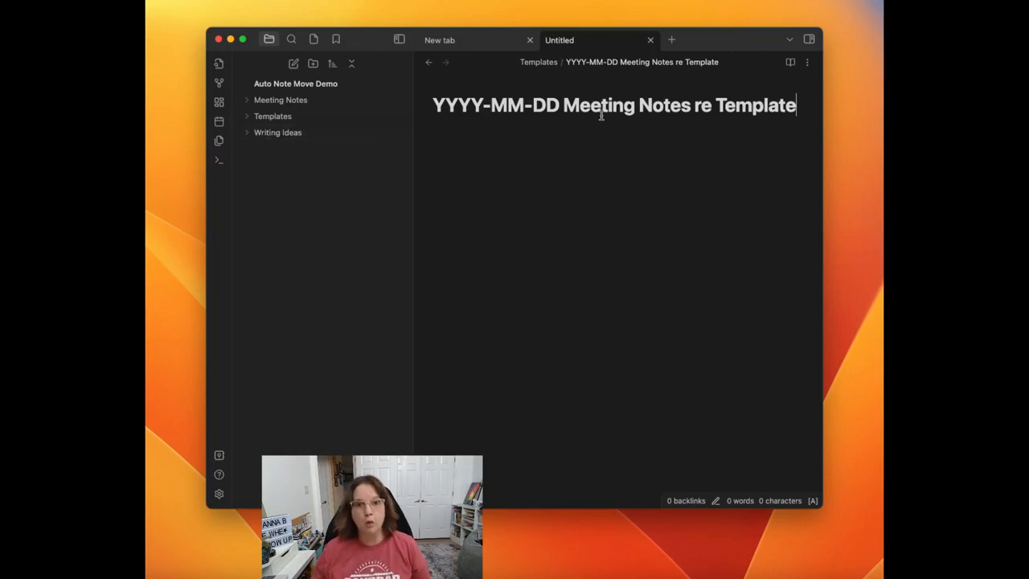
Step: Paste the meeting template into the note body, with alias, AutoNoteMover and date_created fields plus Discussion Items and Action Items headings
key("Return")
type("Filename: YYYY-MM-DD Meeting Notes re Template  --- alias: AutoNoteMover: date_created: {{date}} --- # Discussion Items  # Action Items - [ ]")
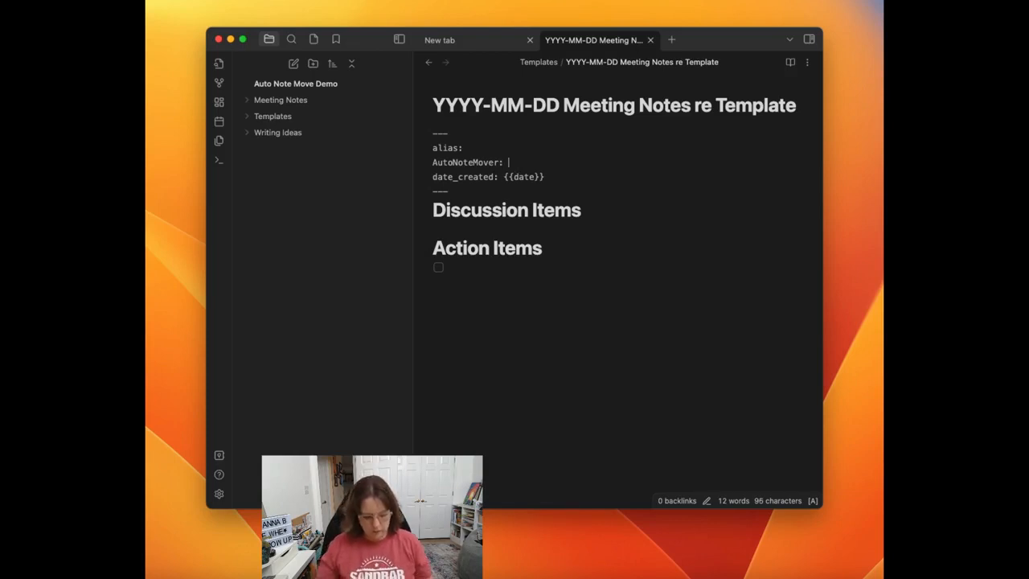
Step: Try the value disable in the template's AutoNoteMover field, and clear the field again
type("disable")
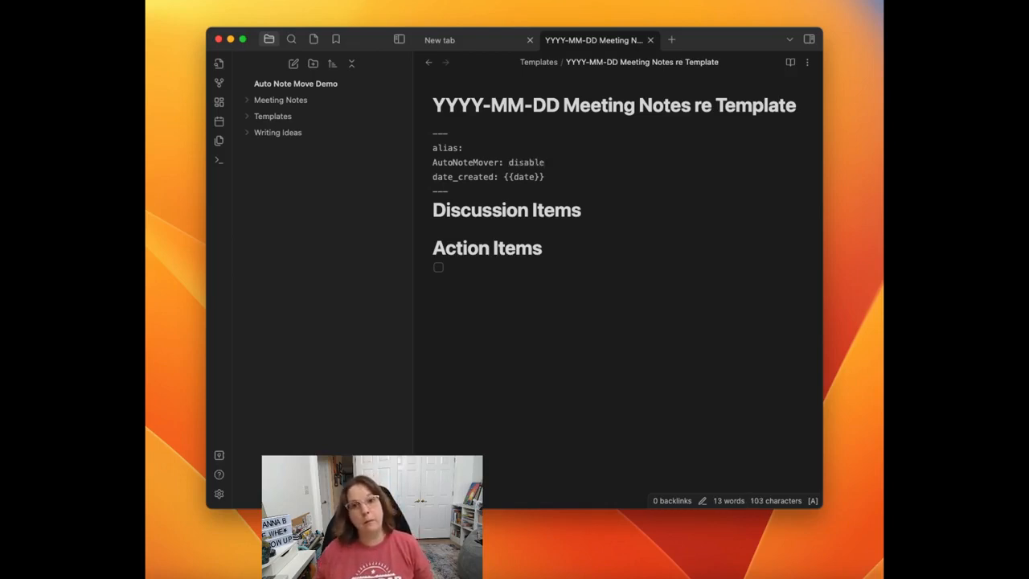
double_click(531, 161)
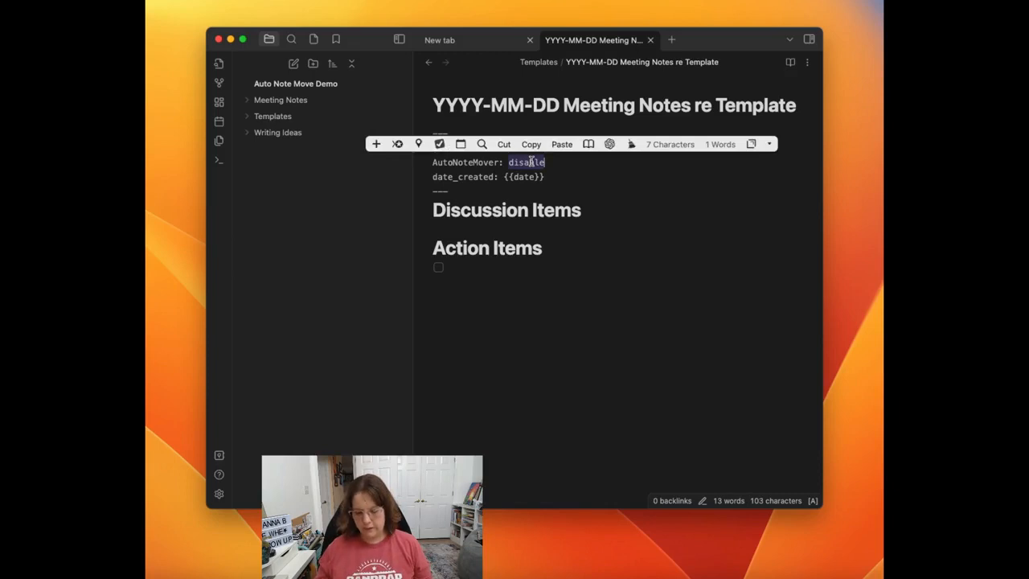
key("BackSpace")
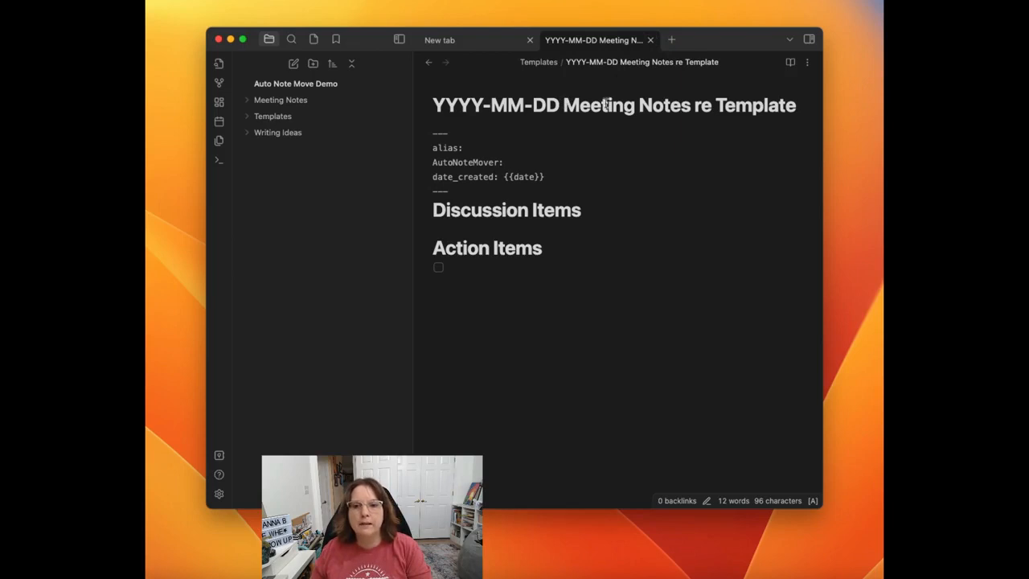
Step: Close the template note and add an Auto Note Mover rule with folder Meeting Notes and title match Meeting Notes
left_click(650, 39)
left_click(219, 494)
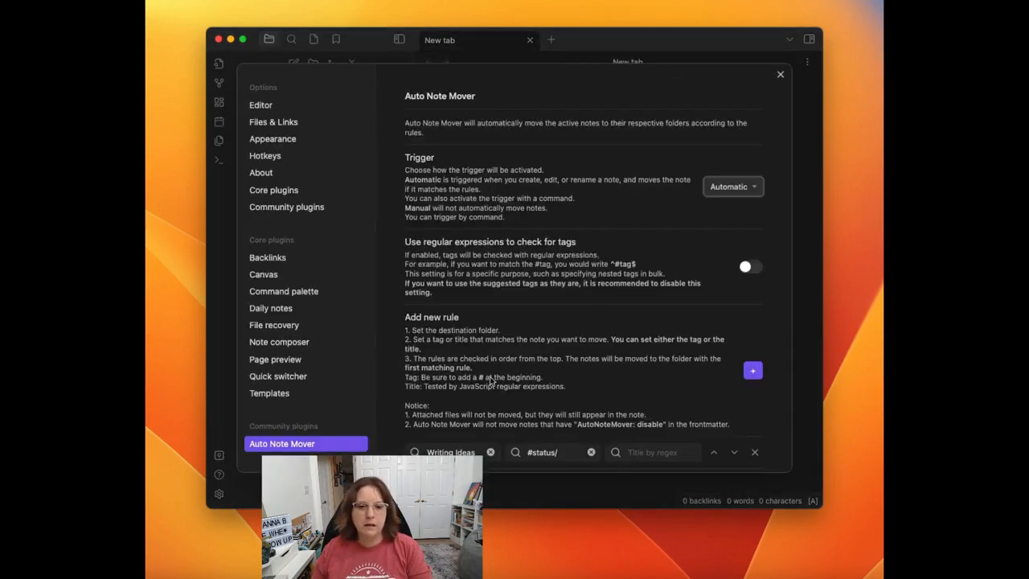
scroll(575, 332, "down", 5)
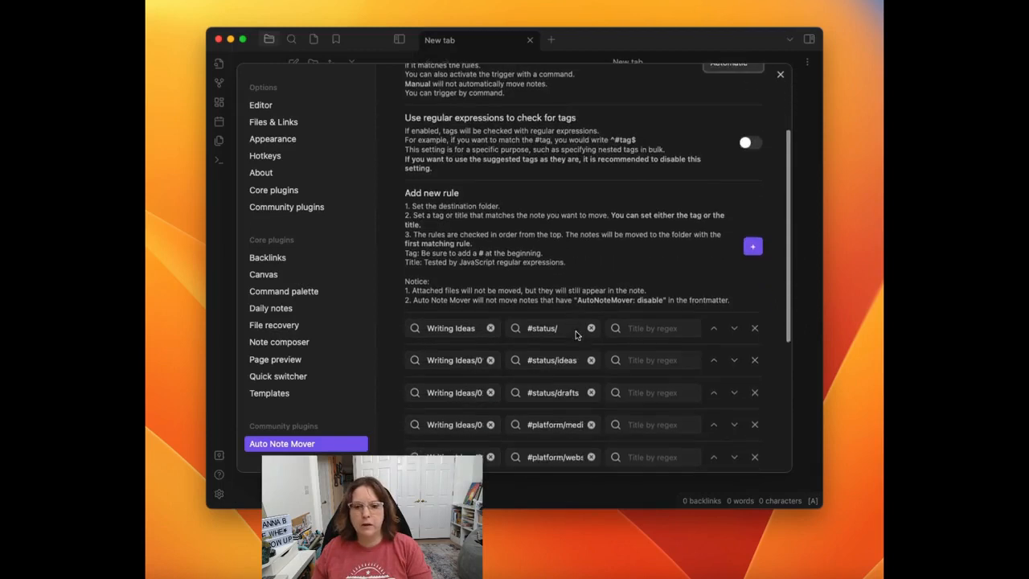
left_click(753, 246)
scroll(576, 236, "down", 2)
scroll(576, 234, "down", 4)
left_click(432, 346)
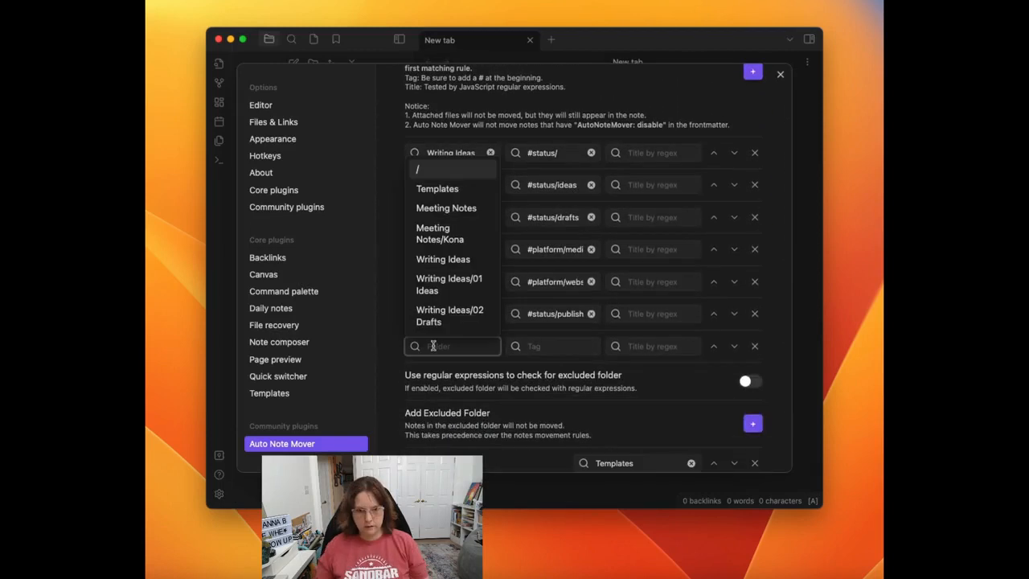
left_click(446, 208)
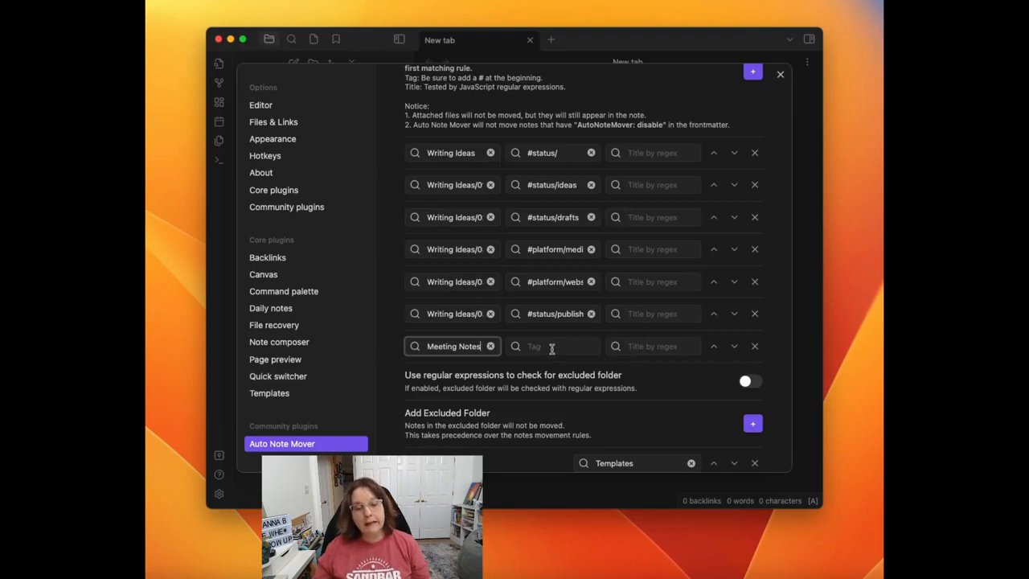
left_click(663, 339)
type("Meeting Notes")
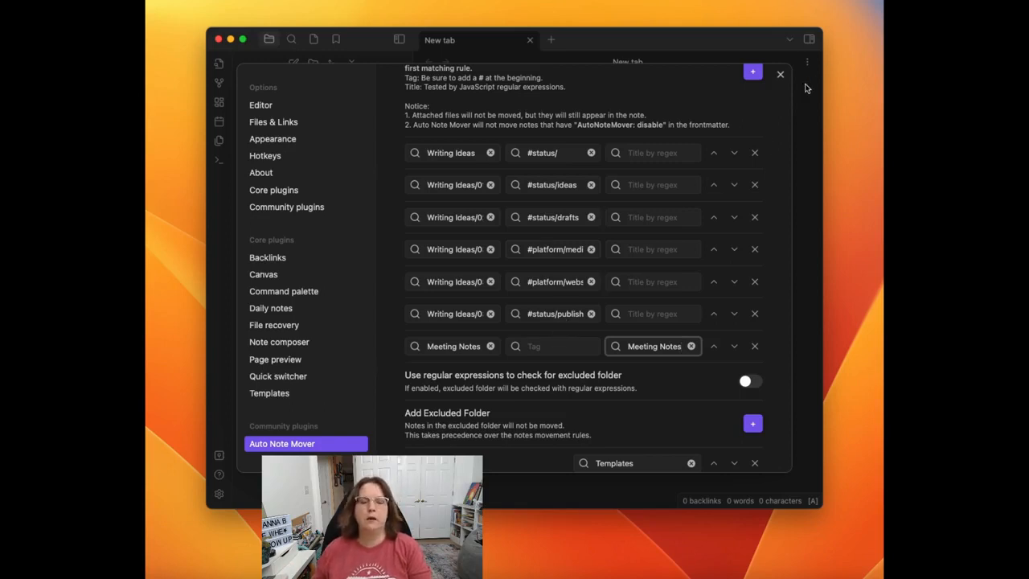
left_click(780, 74)
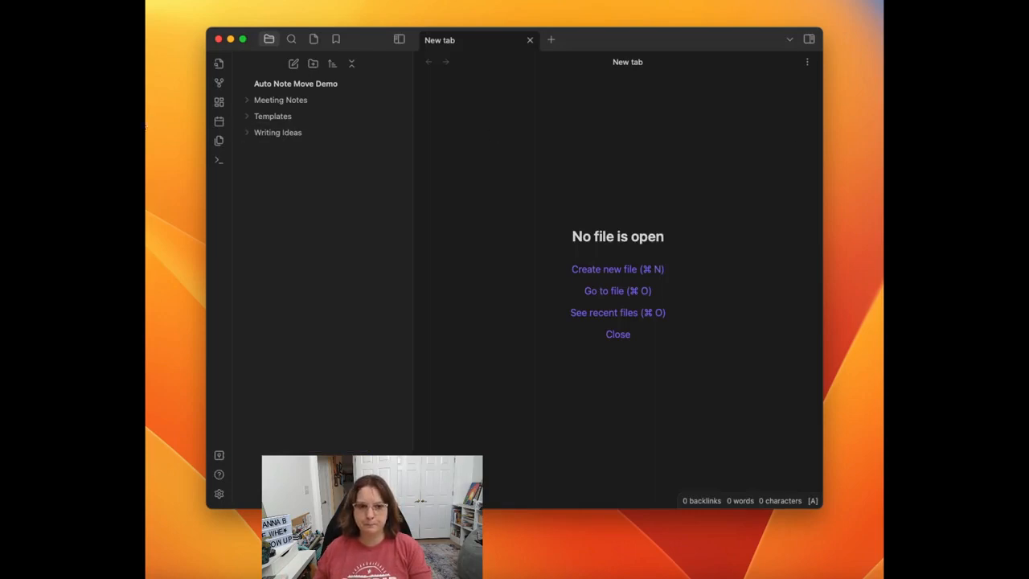
Step: Create a note titled "2023-06-13 Meeting with" plus the attendee's name and "re Onboarding Project"
left_click(614, 270)
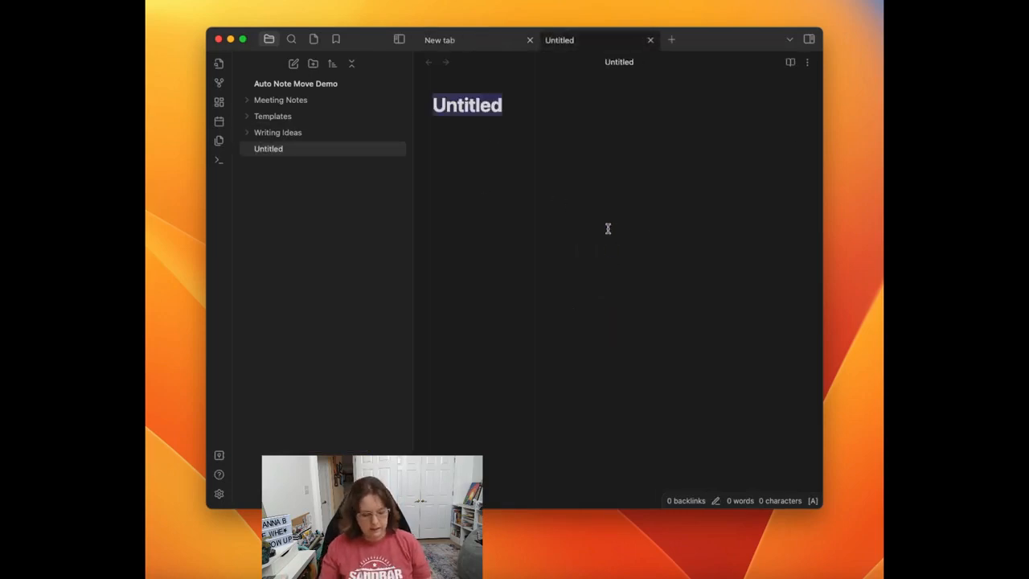
type("2023-")
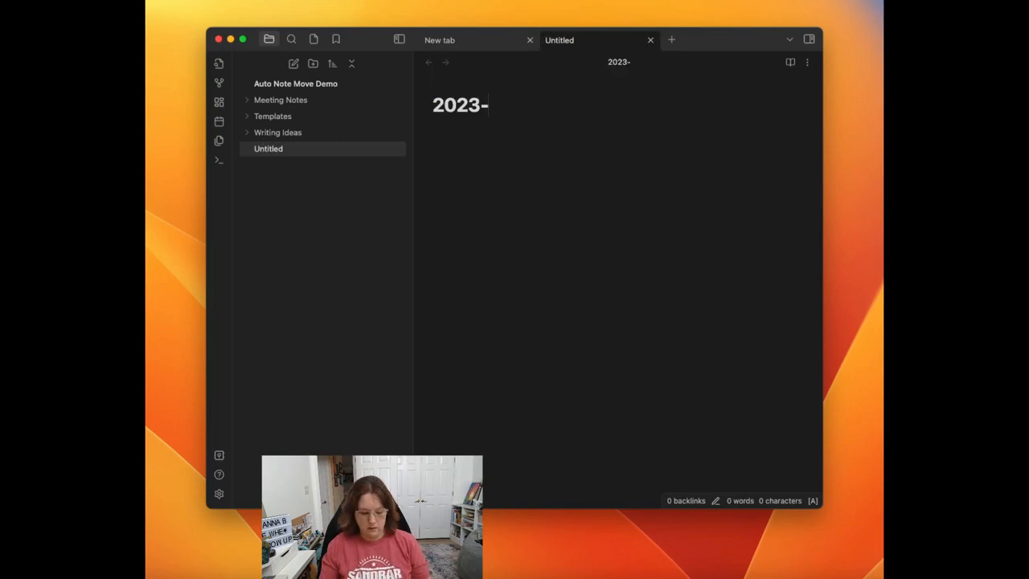
type("06-13 M")
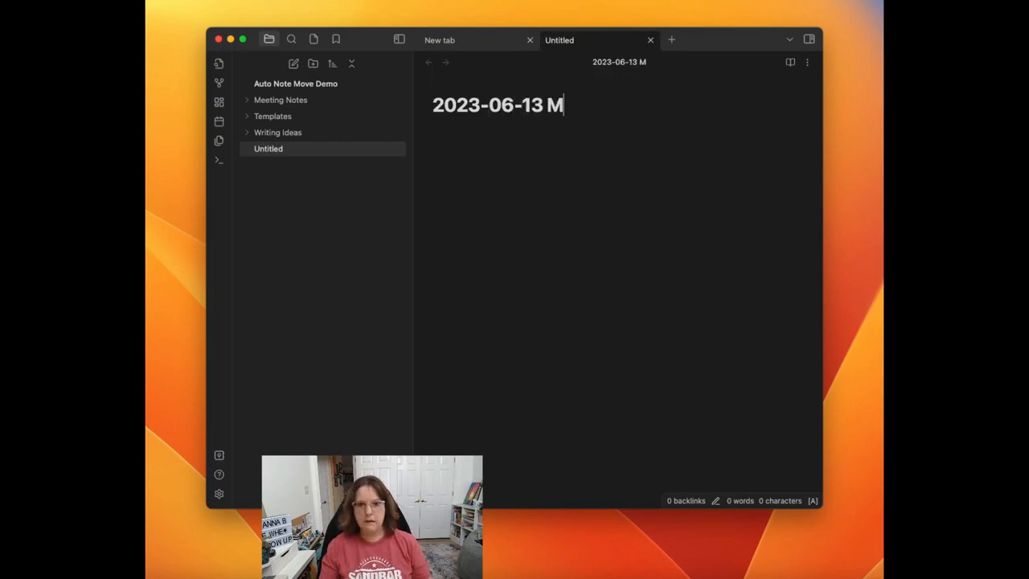
type("eeting wit")
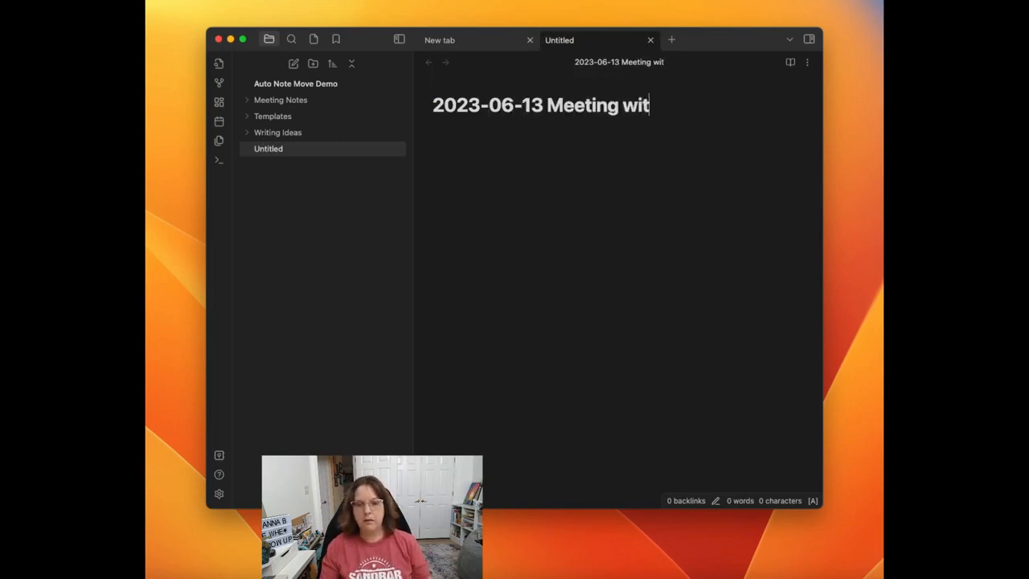
type("h Kona re")
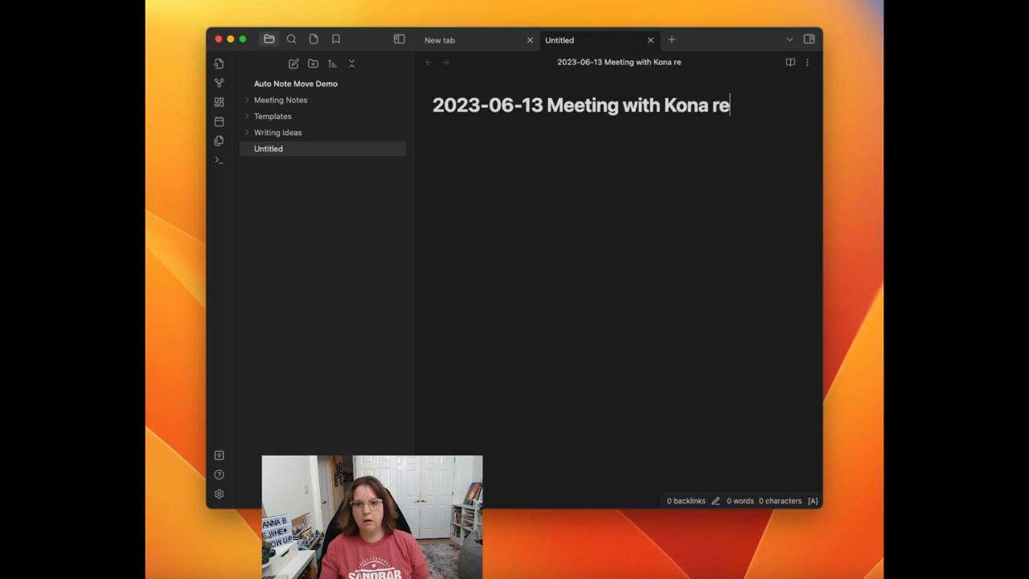
type(" On")
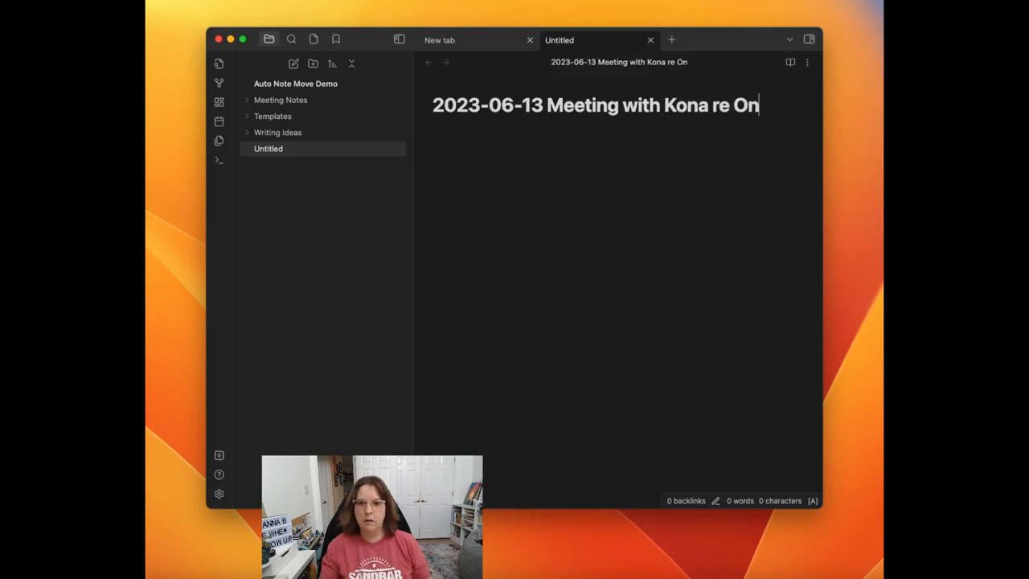
type("boarding Project")
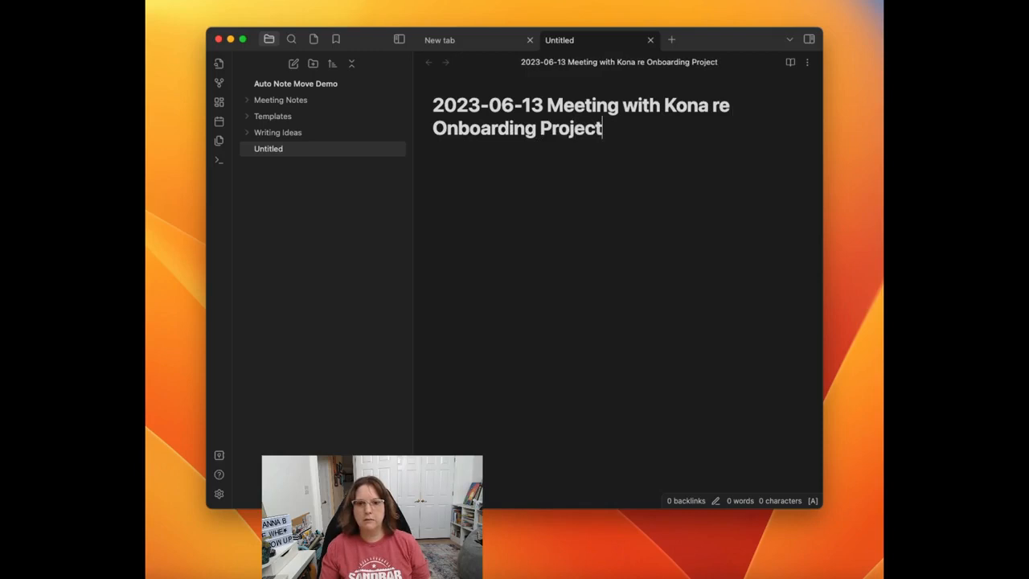
key("Return")
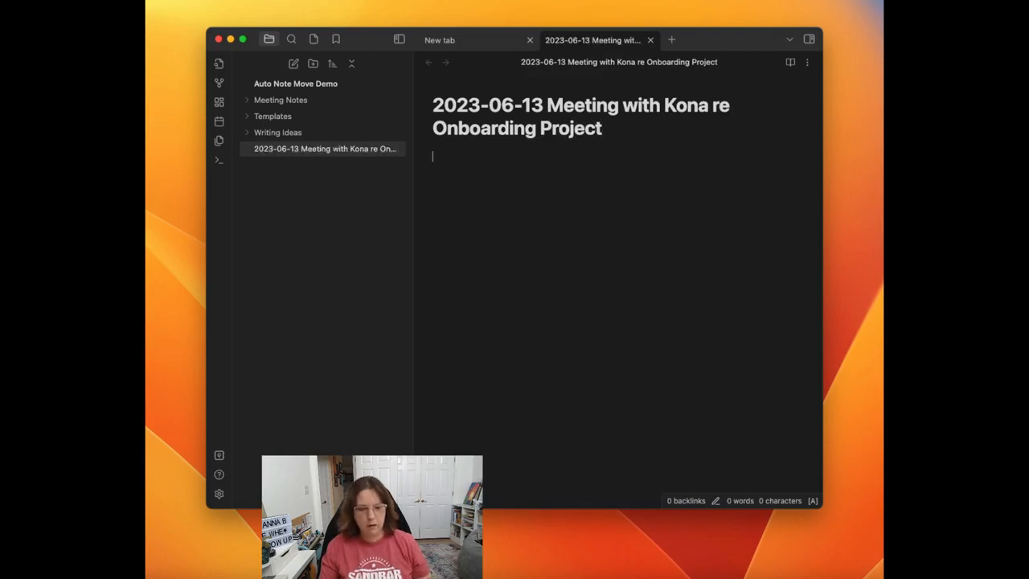
Step: Insert the "YYYY-MM-DD Meeting Notes re Template" template into the body of the new note
key("super+p")
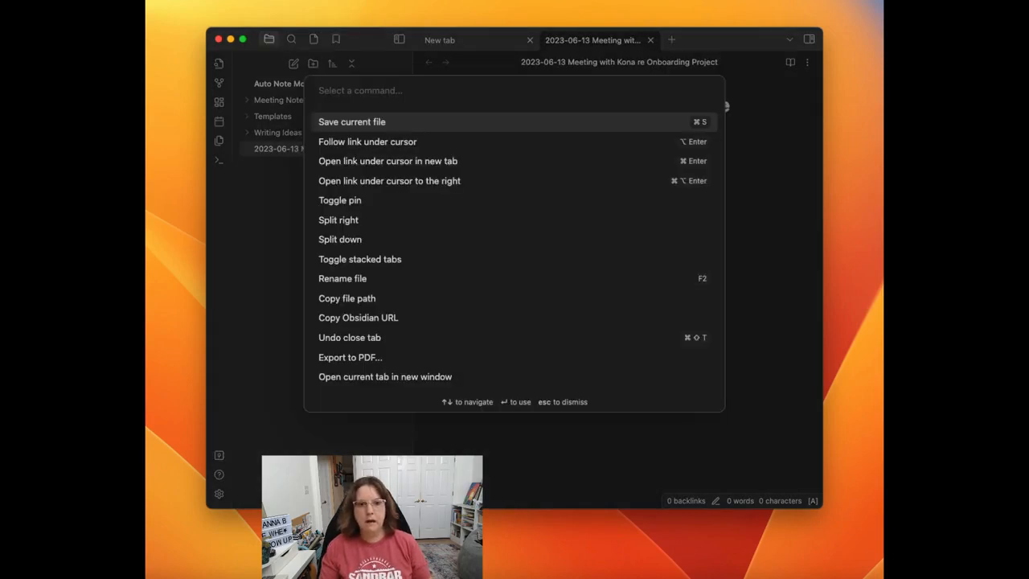
type("temp")
key("Return")
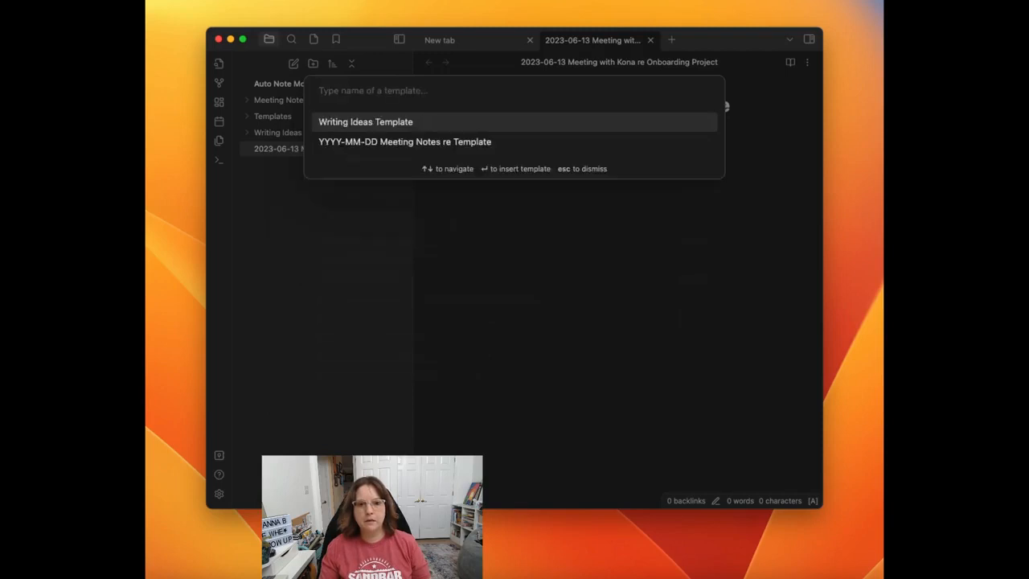
key("Down")
key("Return")
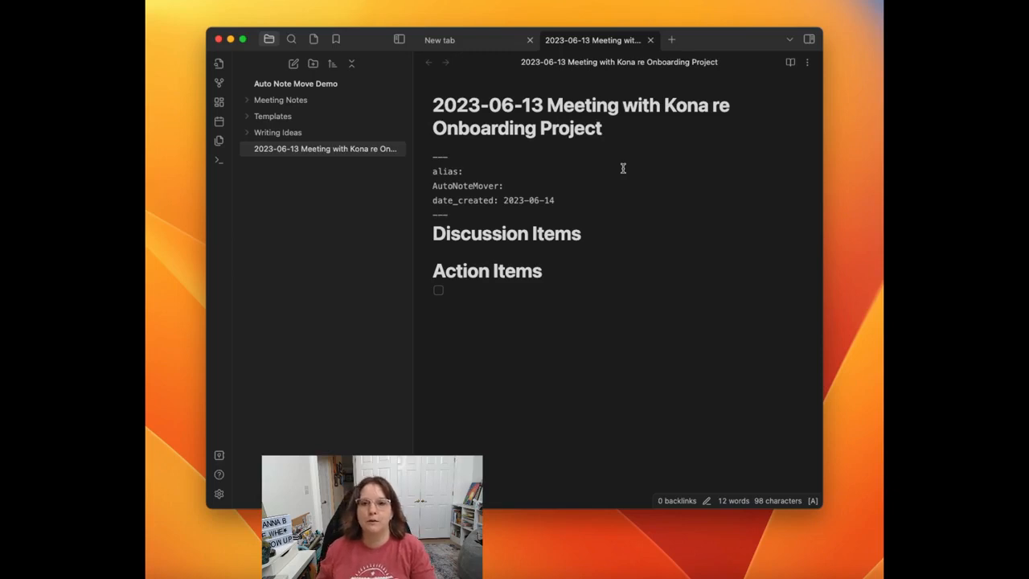
Step: Add the word Notes after Meeting in the note's title and commit the new title
left_click(622, 105)
type("Notes")
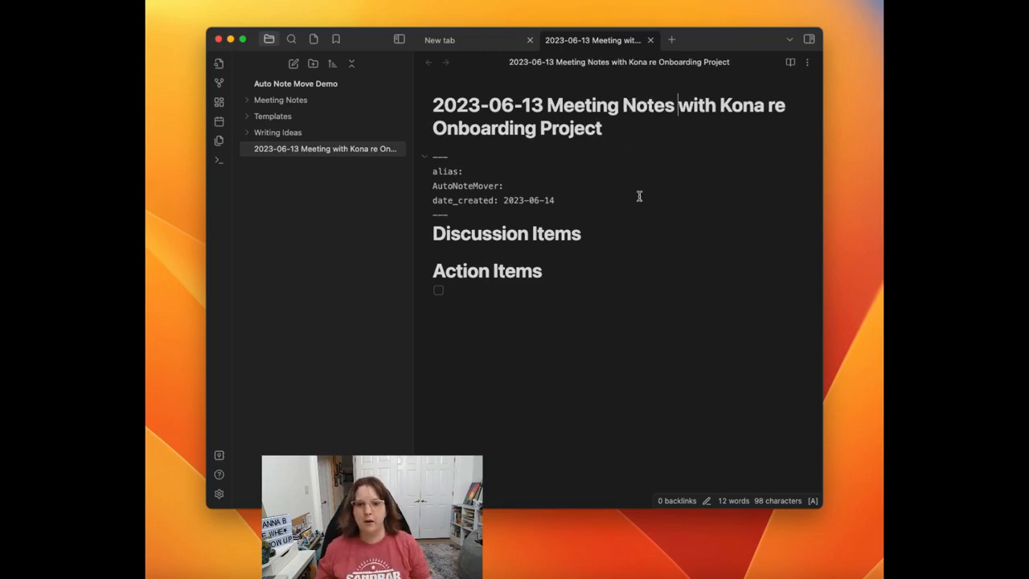
left_click(526, 238)
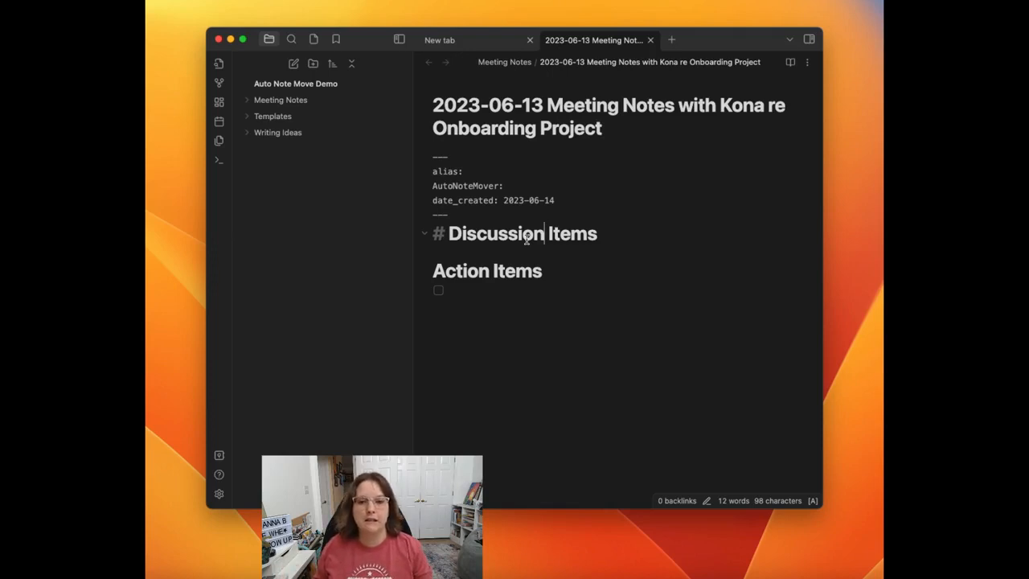
Step: Paste the numbered list Item, Item B, Item C, Item D under the Discussion Items heading
left_click(459, 249)
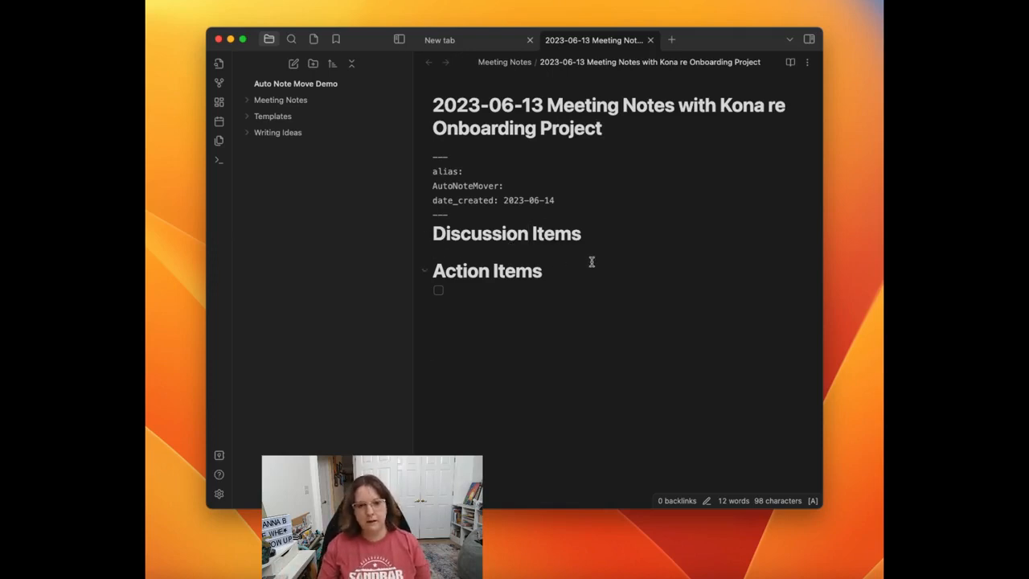
type("1. Item 2. Item B 3. Item C 4. Item D 5.")
key("BackSpace")
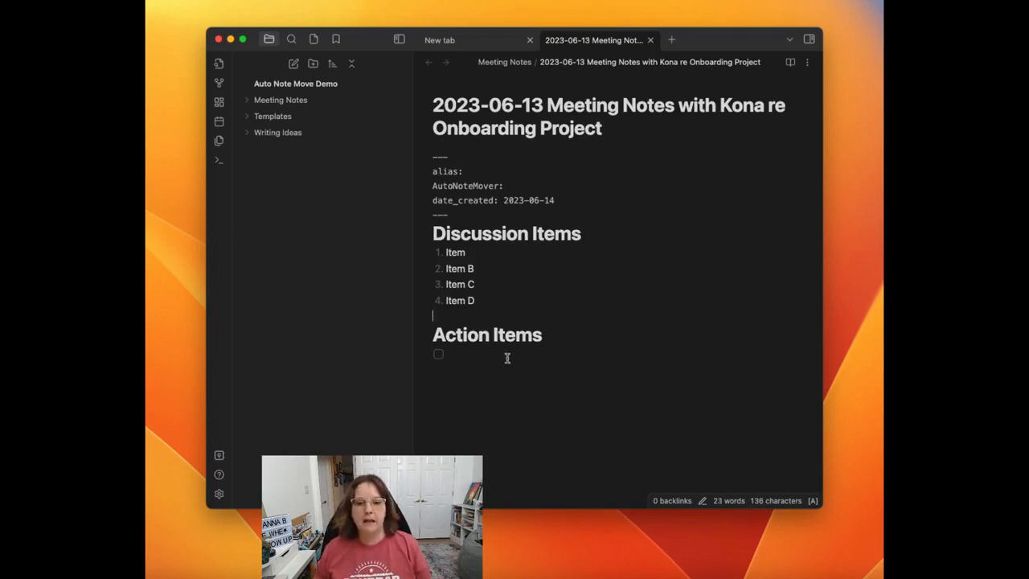
Step: Fill in two checklist entries under Action Items: "Check this" and "Check that"
left_click(595, 357)
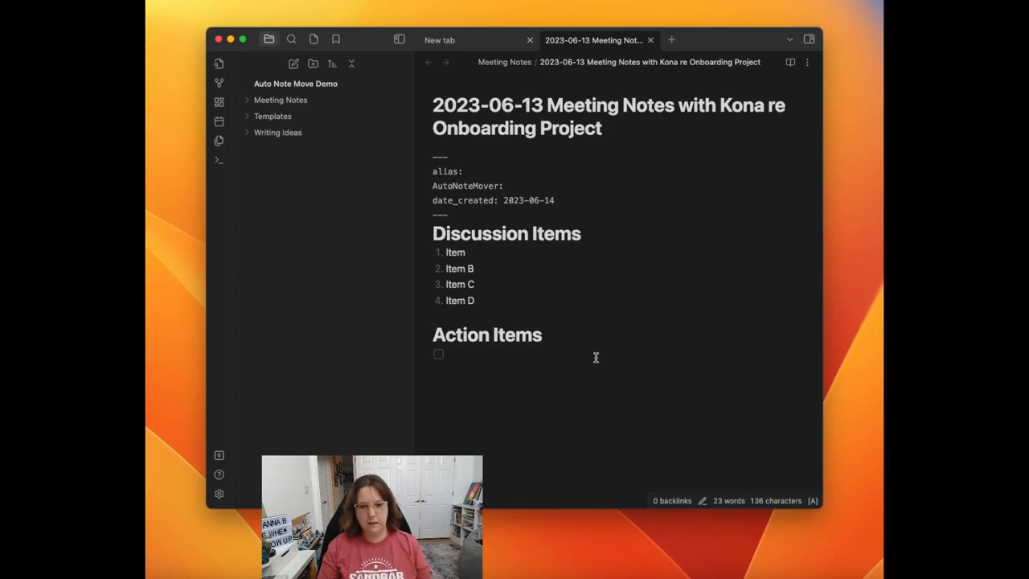
type("Check this")
key("Return")
type("Check ")
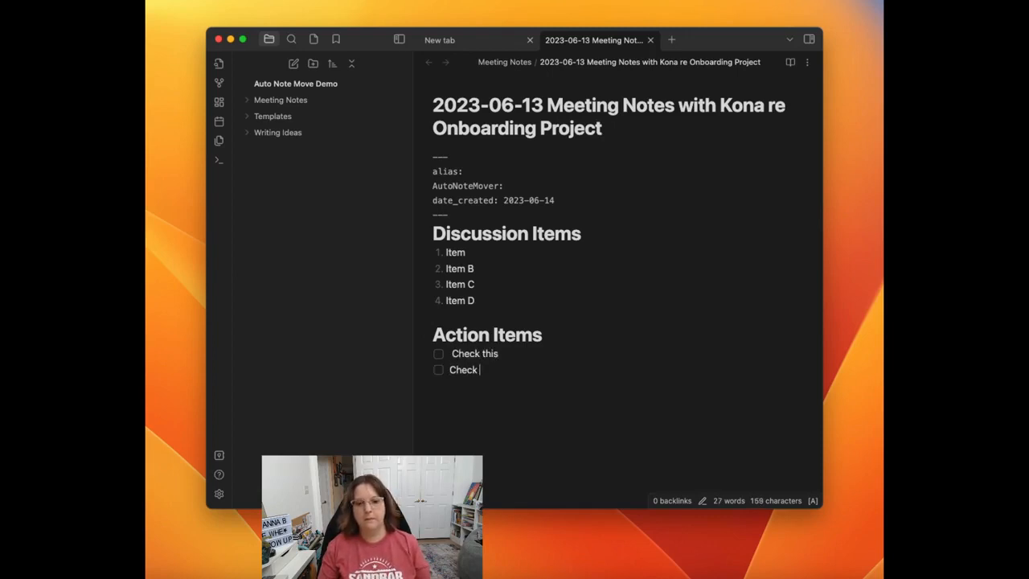
type("that")
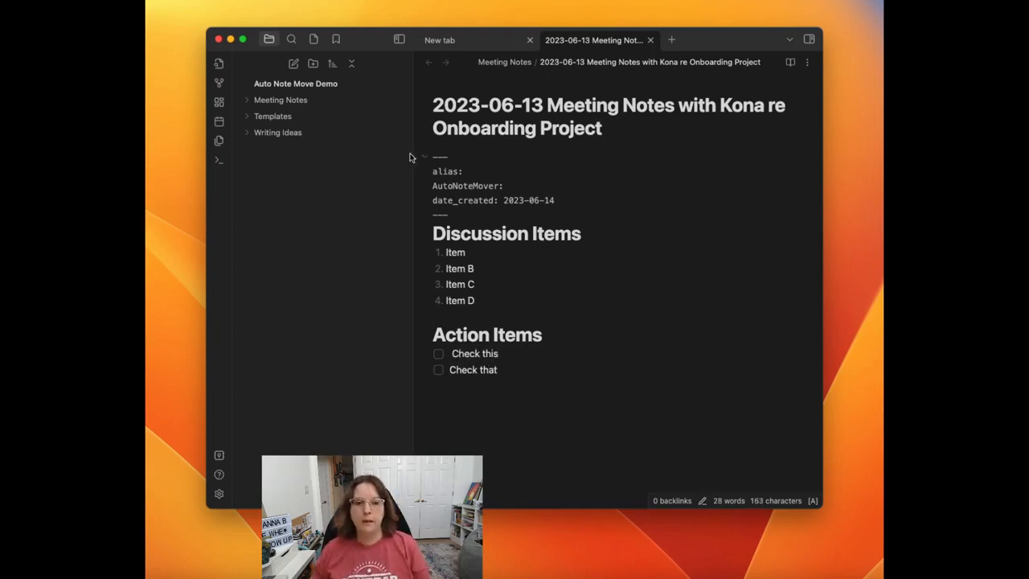
Step: Expand the Meeting Notes folder to check for the note, and add a blank line between the frontmatter and Discussion Items
left_click(251, 102)
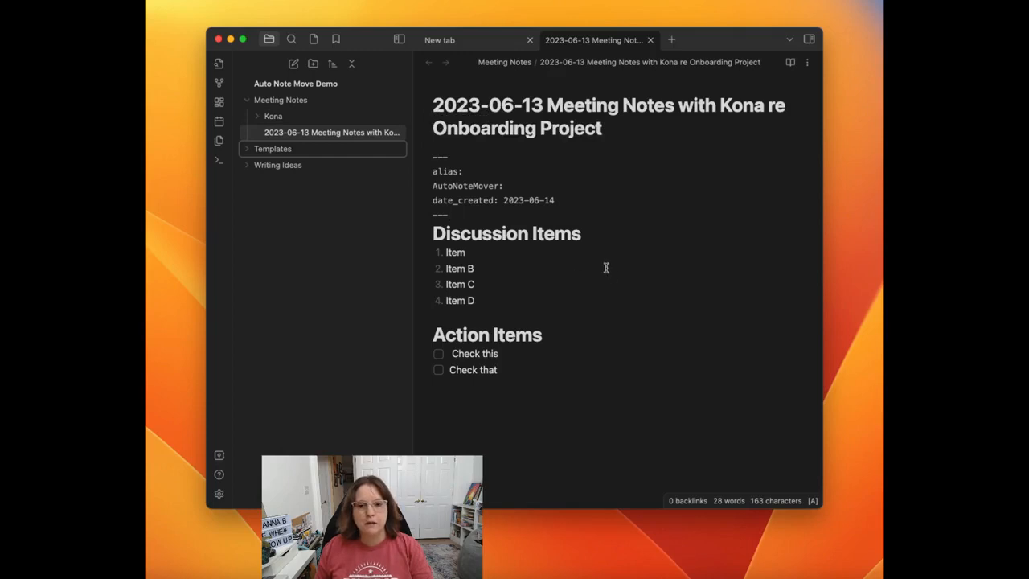
left_click(484, 215)
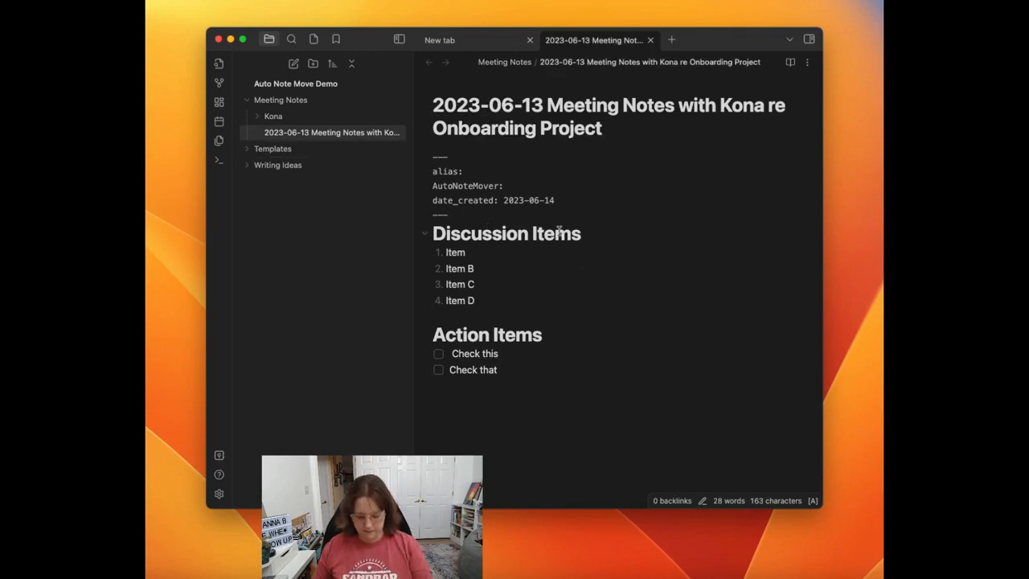
key("Return")
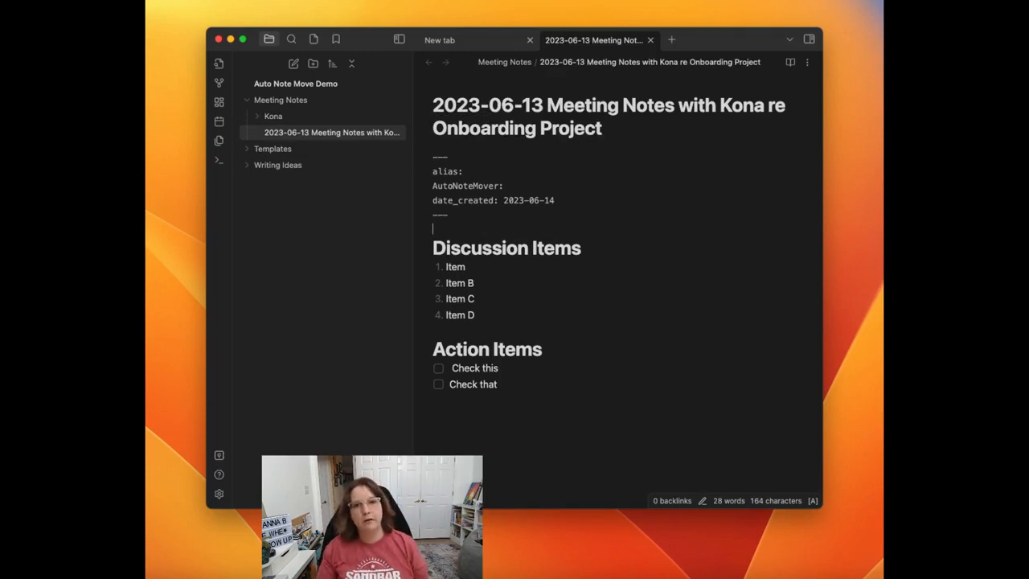
Step: Add an Auto Note Mover rule that sends notes tagged #mtg/ plus the attendee's name to the attendee's subfolder of Meeting Notes
left_click(219, 494)
scroll(591, 333, "down", 5)
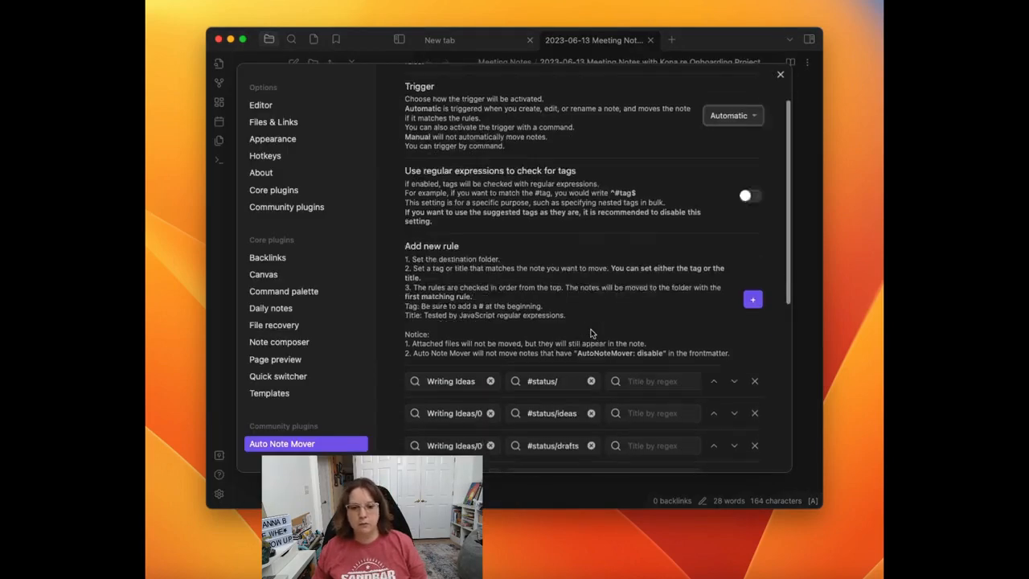
left_click(754, 155)
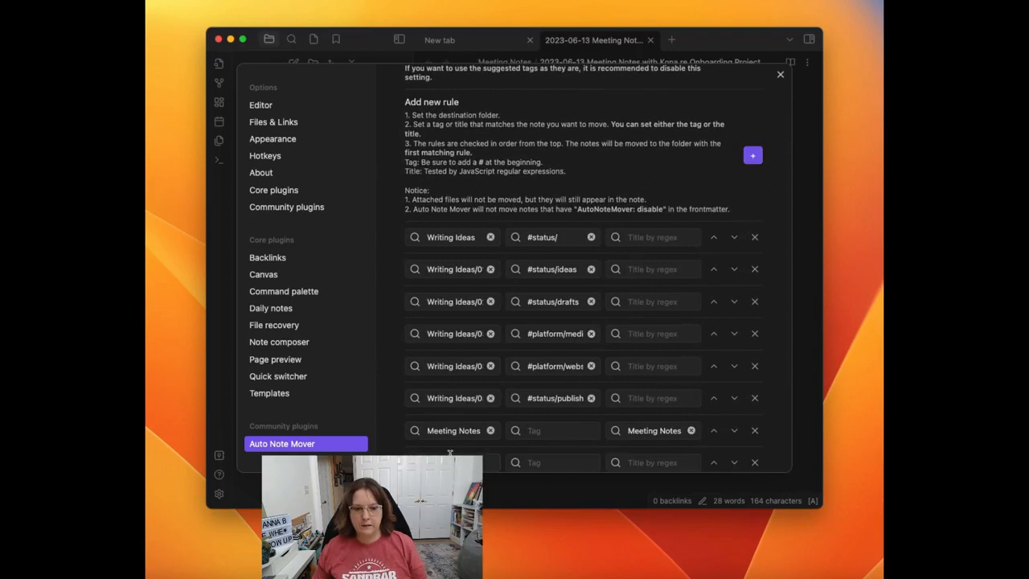
left_click(451, 462)
left_click(446, 355)
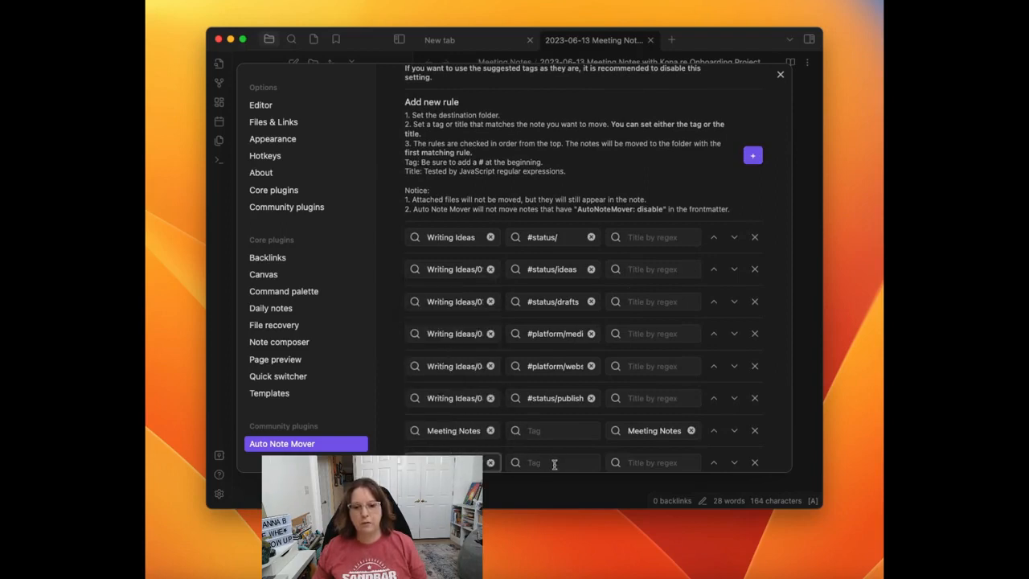
left_click(554, 464)
type("#")
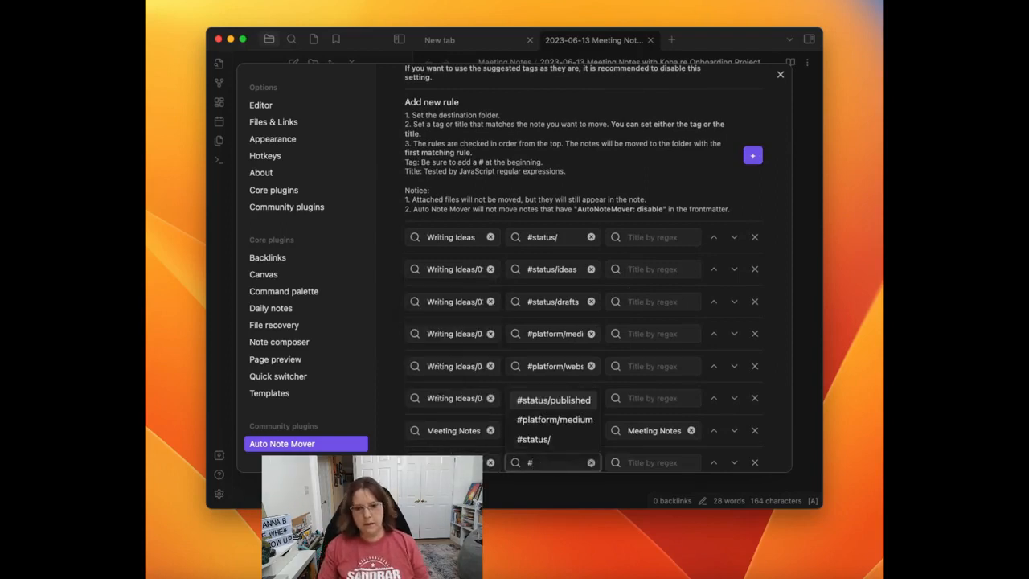
type("mtg/Kon")
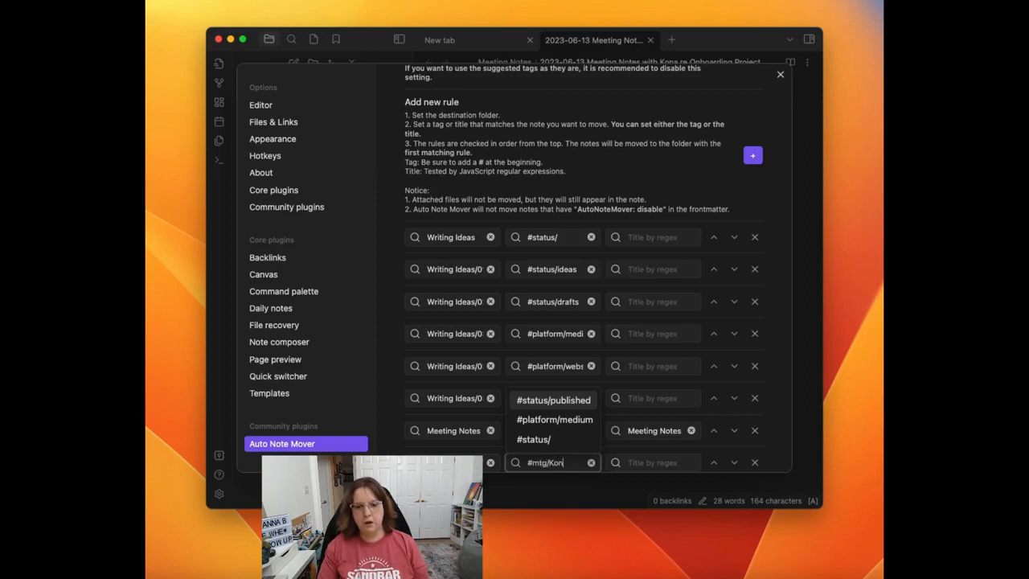
type("a")
left_click(666, 460)
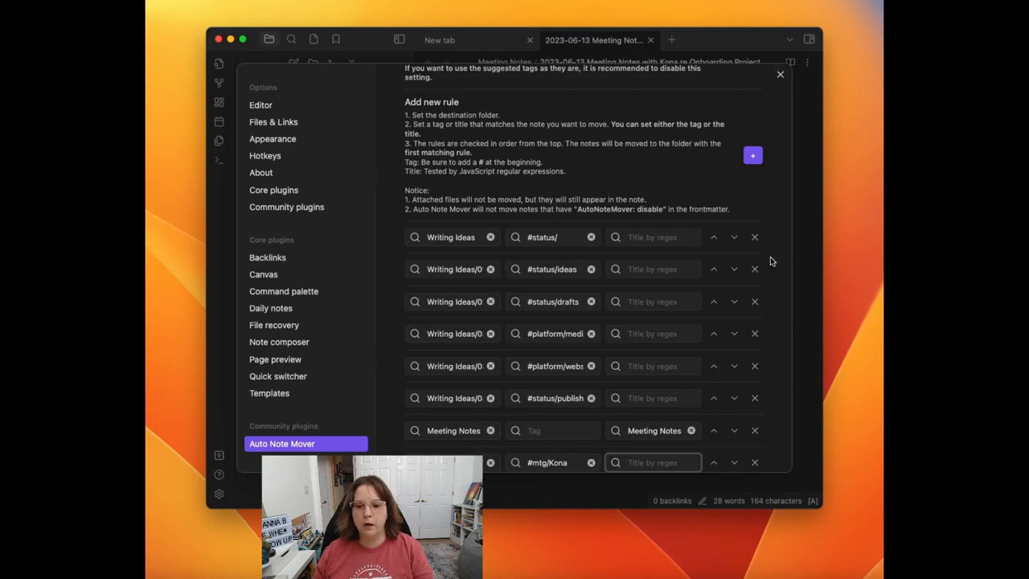
left_click(780, 74)
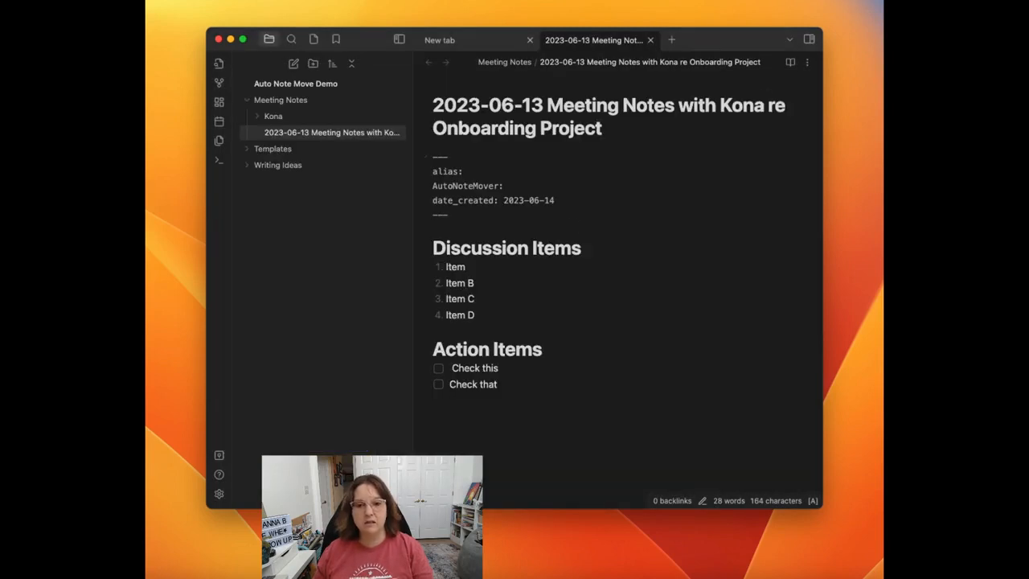
Step: Tag the note with #mtg/ plus the attendee's name below the frontmatter, followed by a blank line
left_click(499, 232)
type("#")
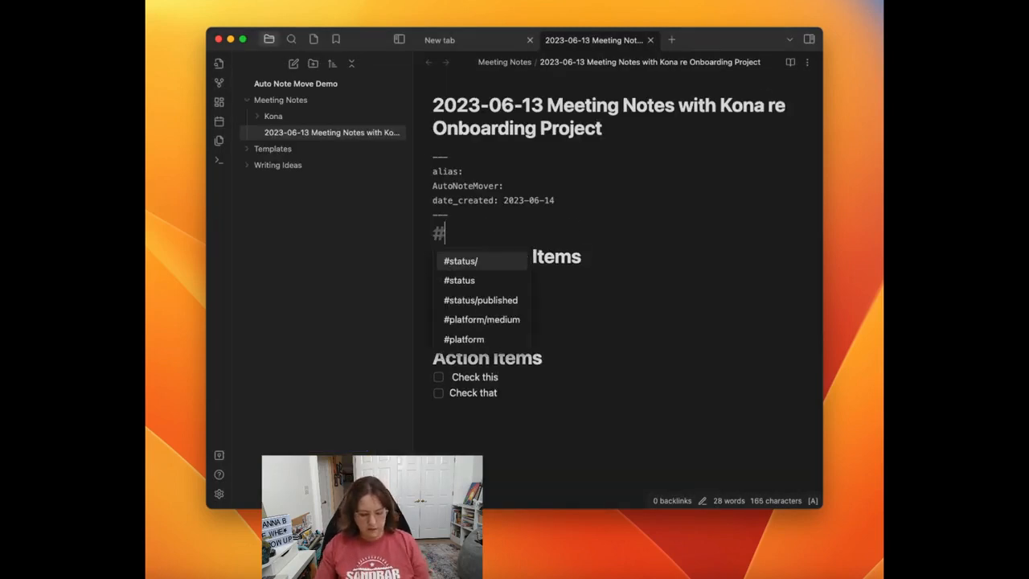
type("mtg/Kona")
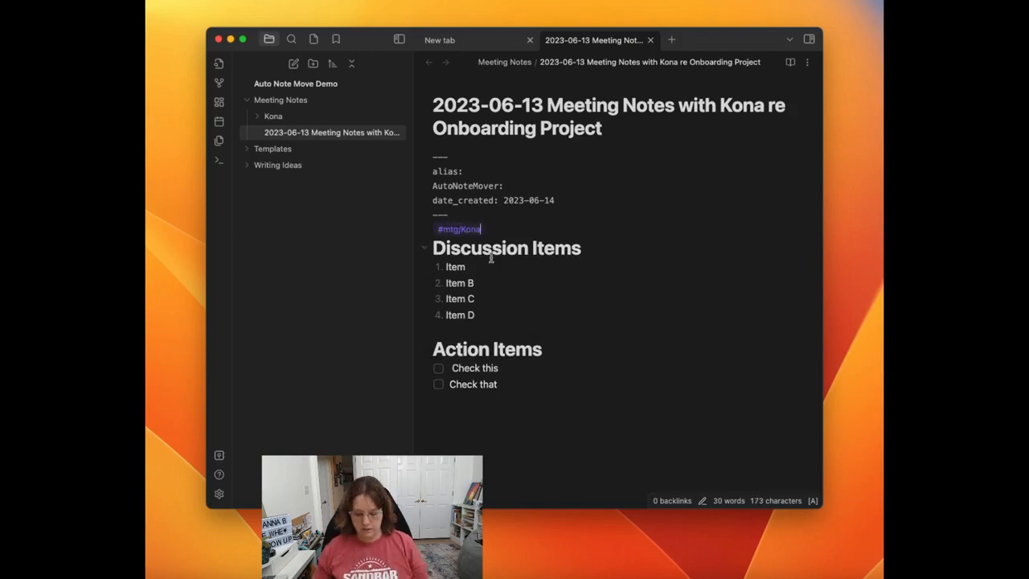
key("Return")
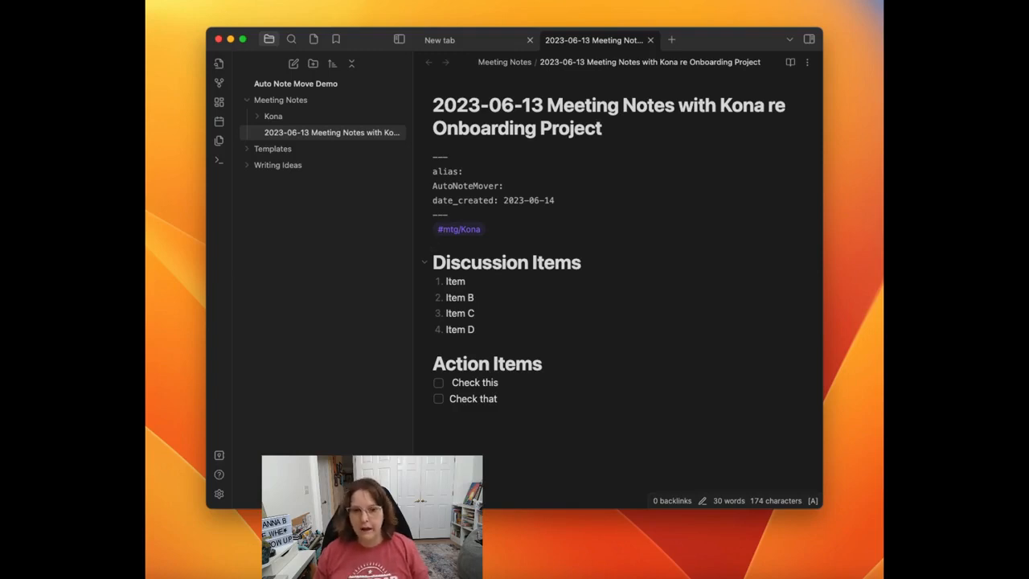
Step: Try to file the tagged note with the Auto Note Mover: Move the note command
key("super+p")
type("aut")
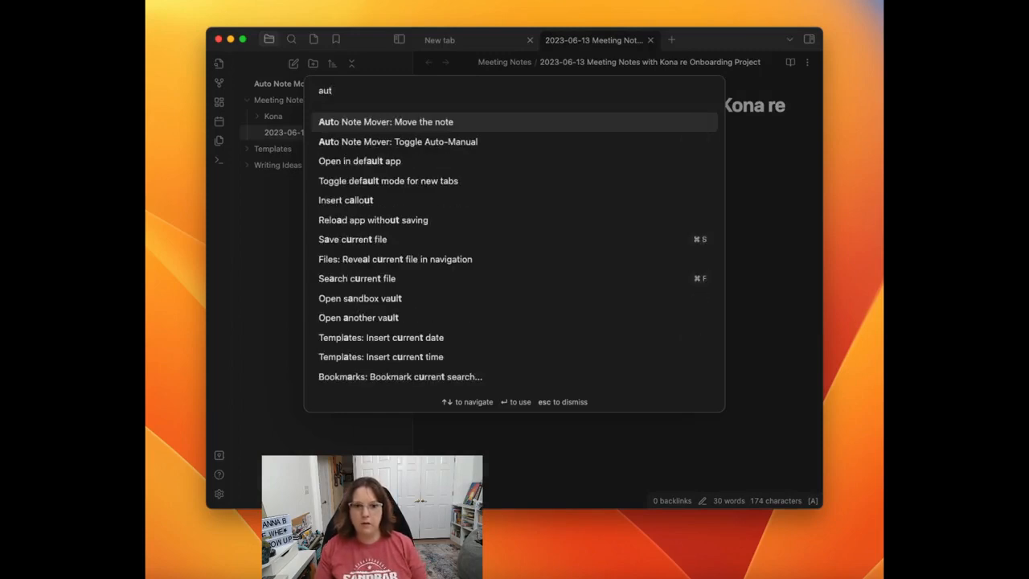
key("Return")
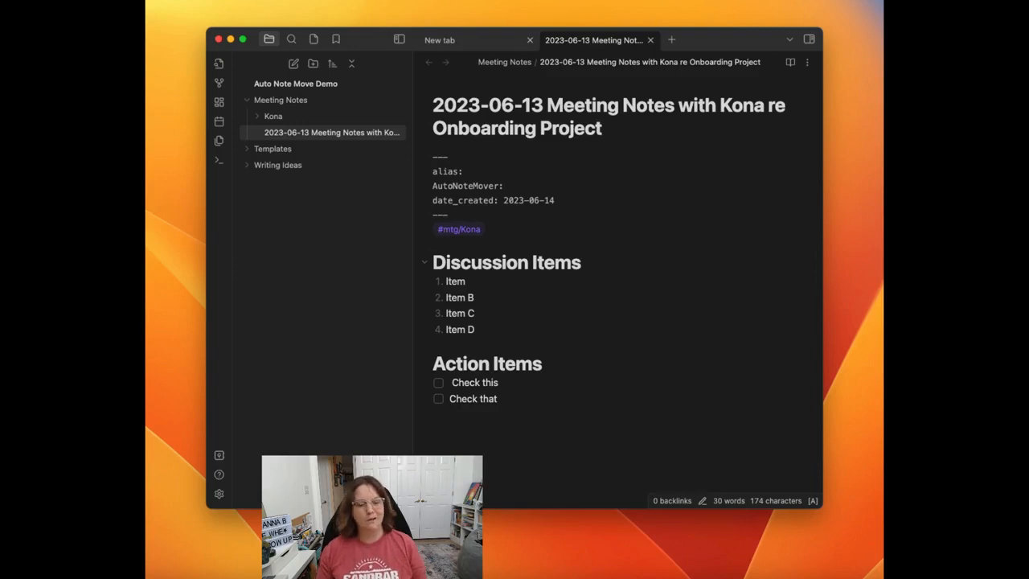
Step: Move the attendee tag rule above the Meeting Notes title rule in the Auto Note Mover settings
left_click(219, 494)
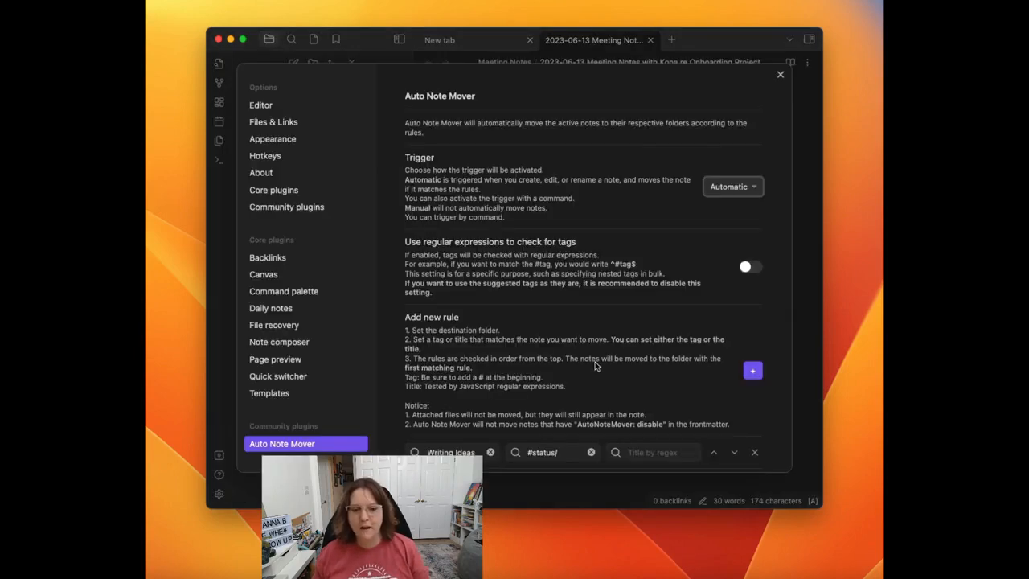
scroll(595, 364, "down", 5)
scroll(595, 364, "down", 3)
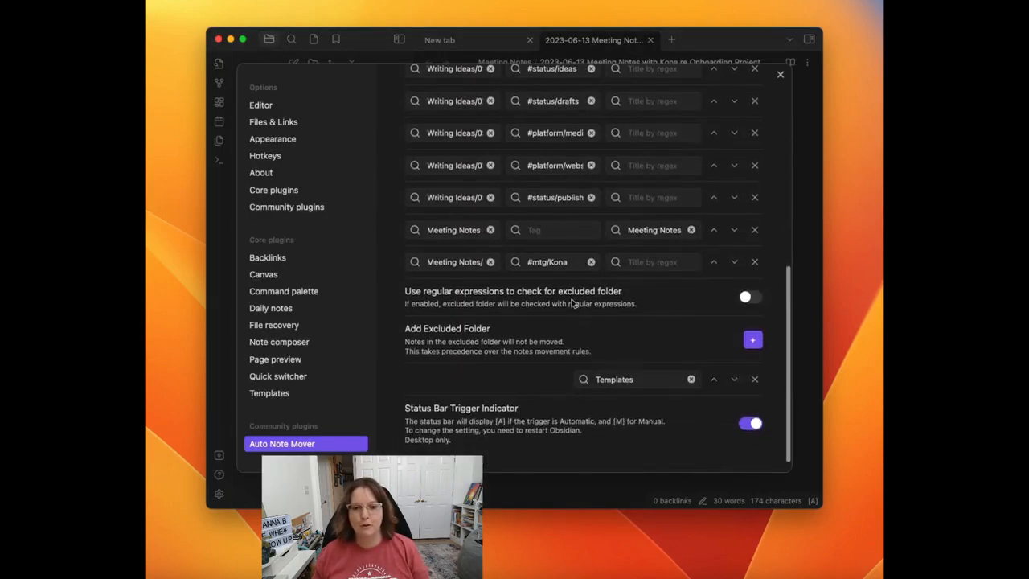
left_click(715, 257)
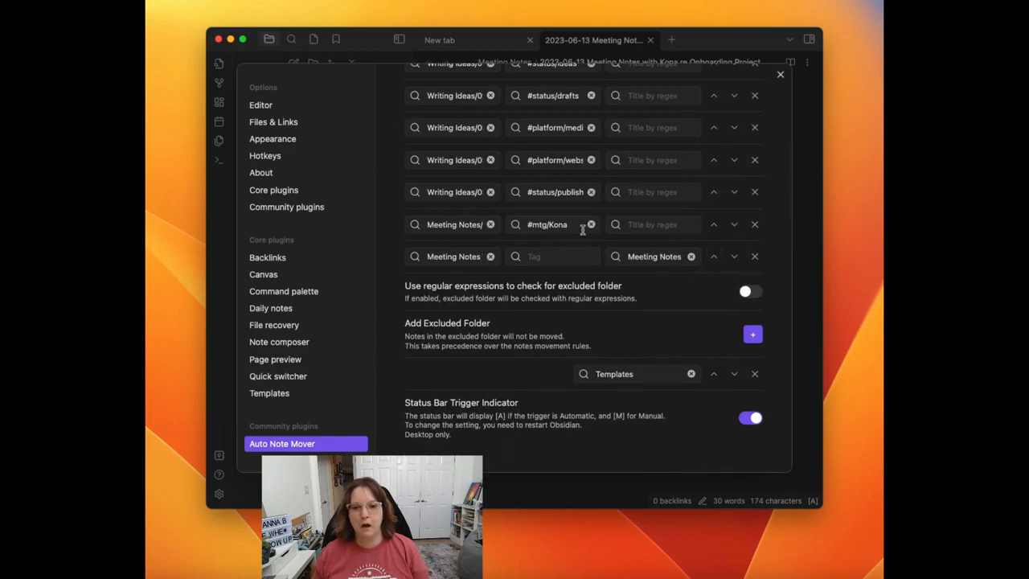
left_click(780, 75)
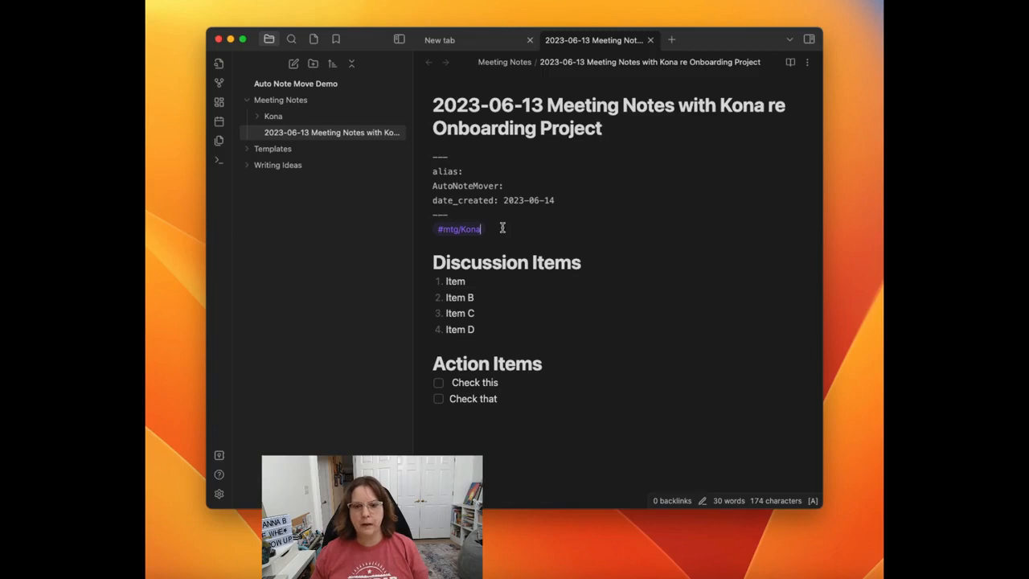
Step: Run Auto Note Mover: Move the note on the meeting note and check the attendee's subfolder of Meeting Notes
key("super+p")
type("au")
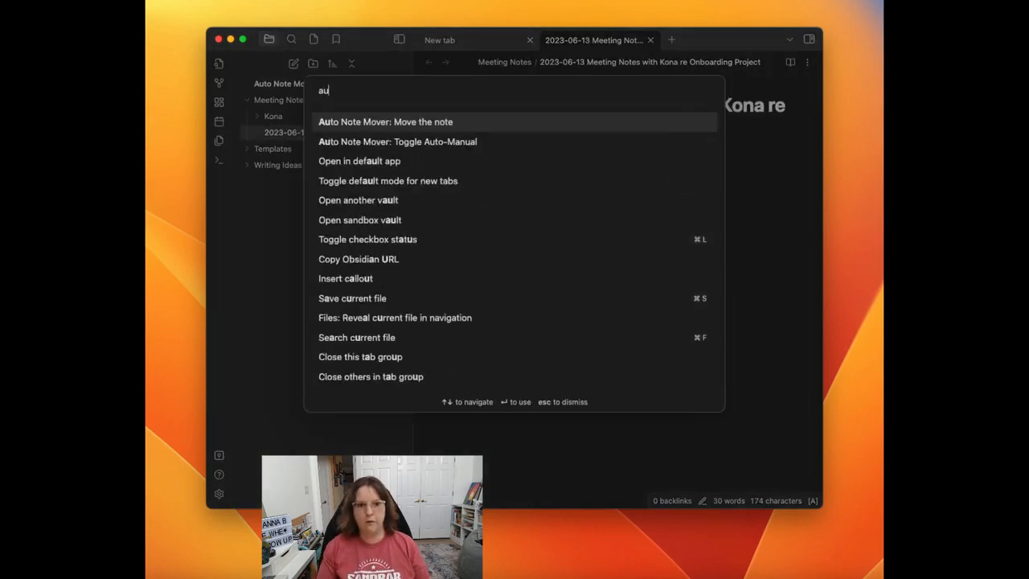
key("Return")
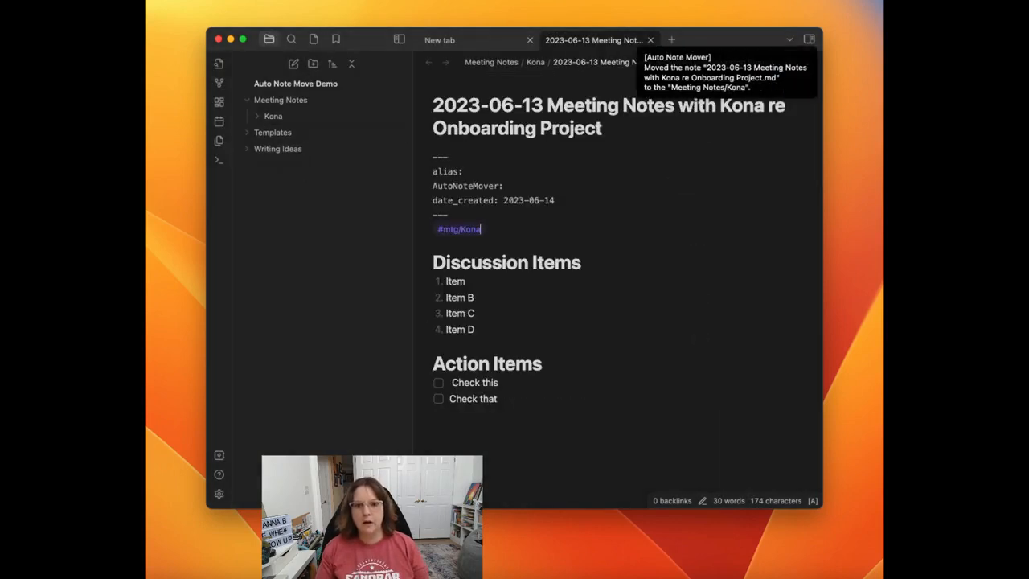
left_click(254, 118)
left_click(255, 116)
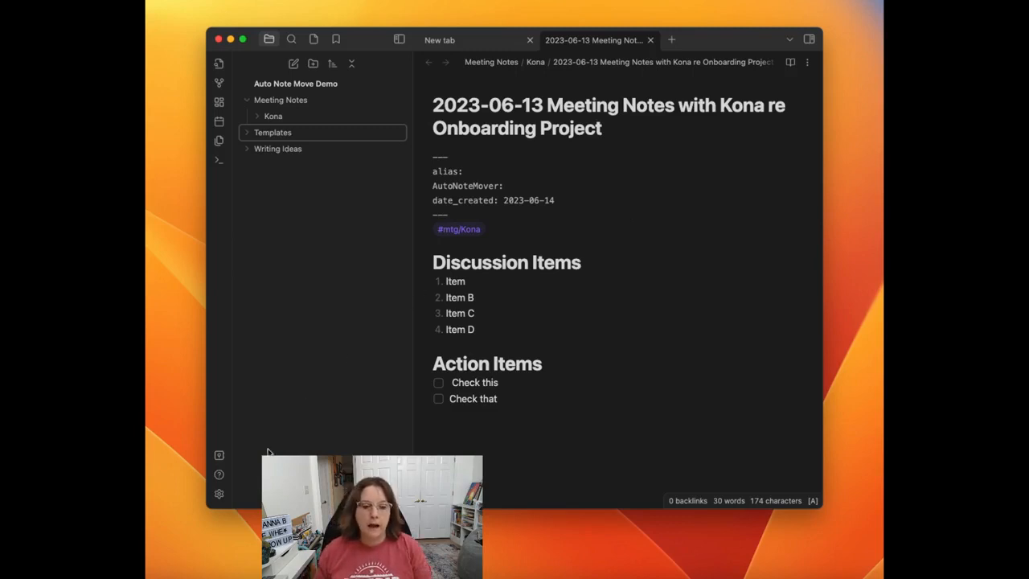
Step: Review the order of the rules in the Auto Note Mover settings
left_click(219, 495)
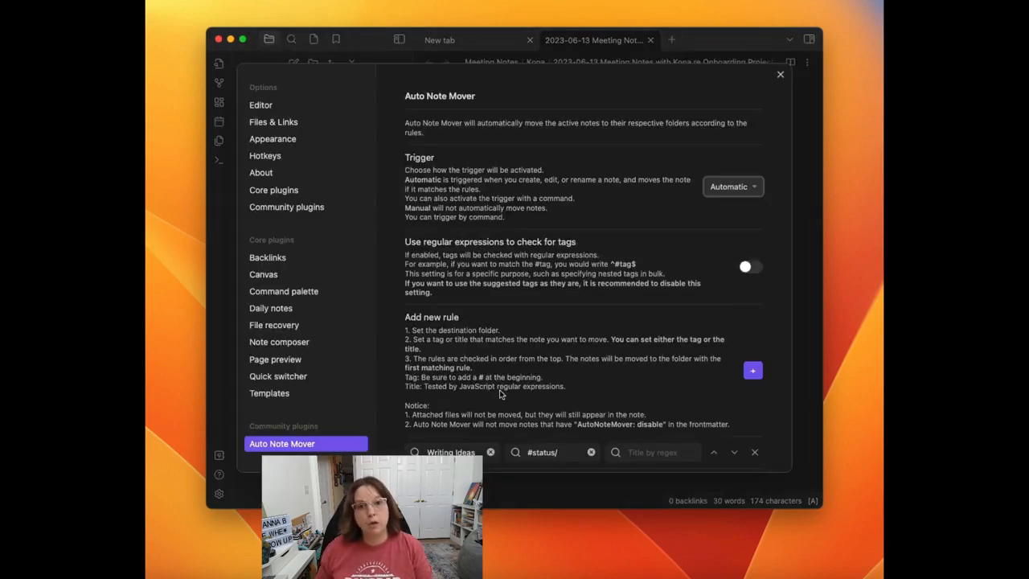
scroll(499, 393, "down", 10)
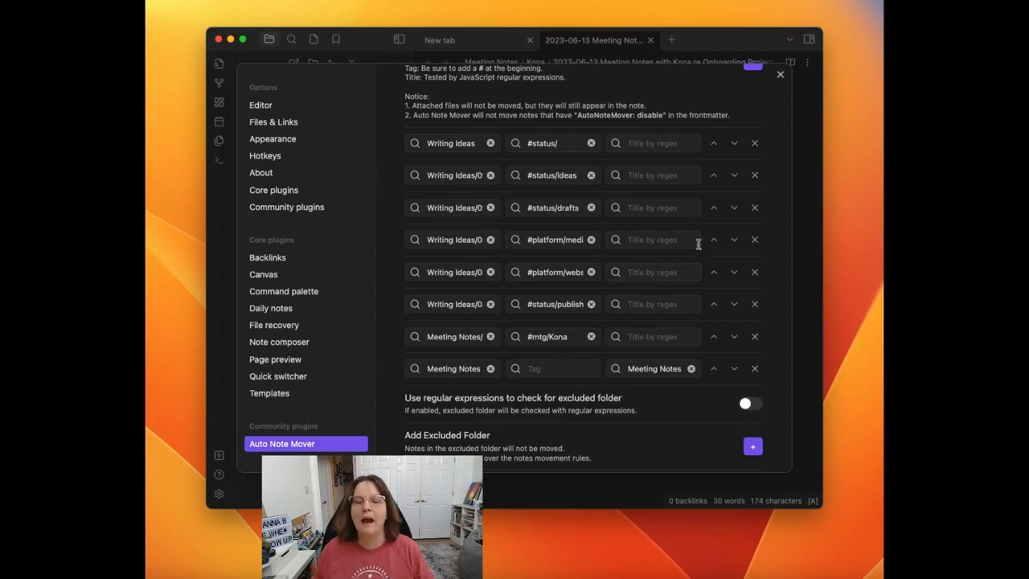
left_click(780, 77)
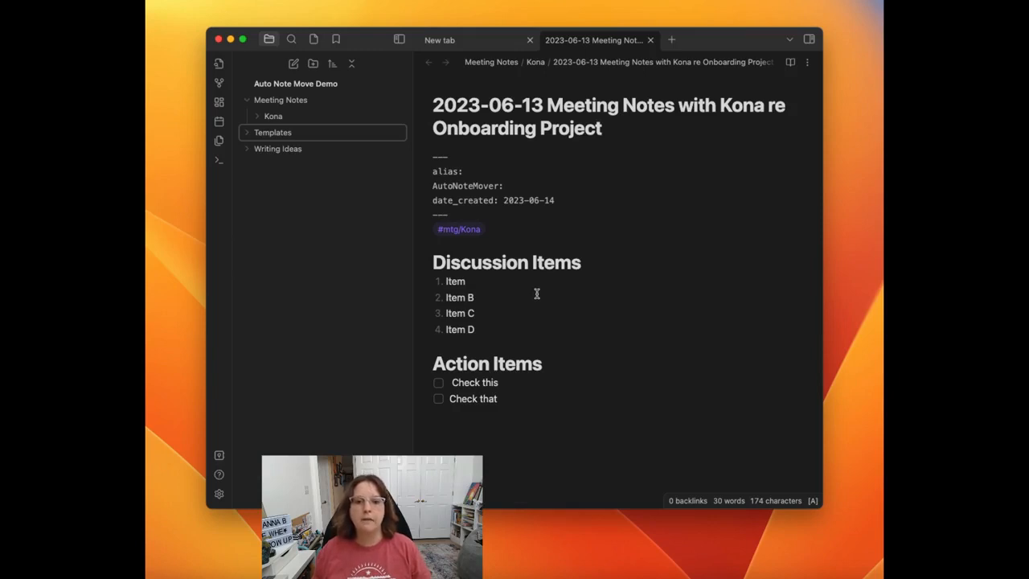
Step: Add the tag #prj/mtg/OnboardingProject under the attendee tag, followed by a blank line
left_click(492, 243)
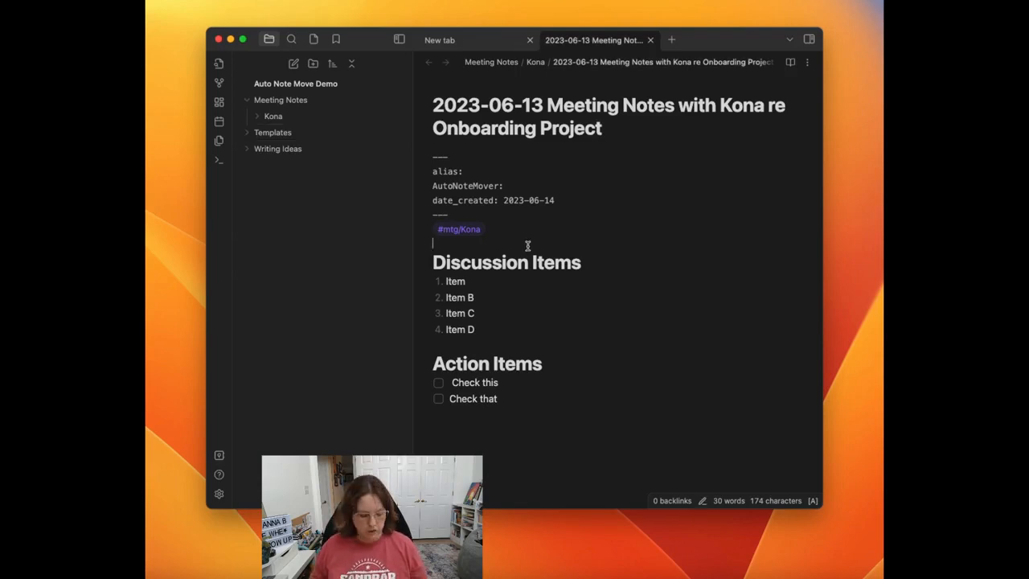
type("#prj")
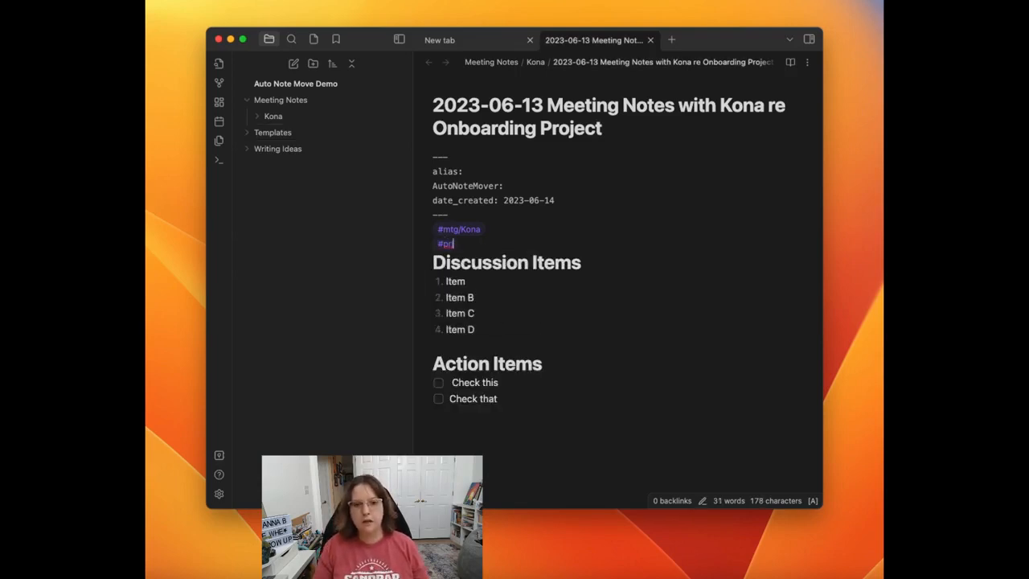
type("/mtg")
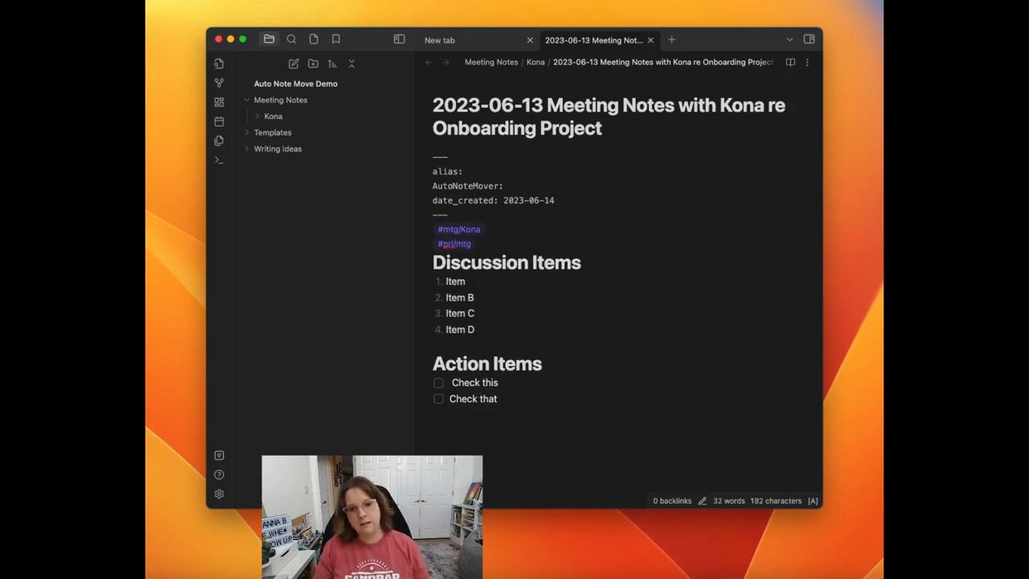
type("/")
type("Onboard")
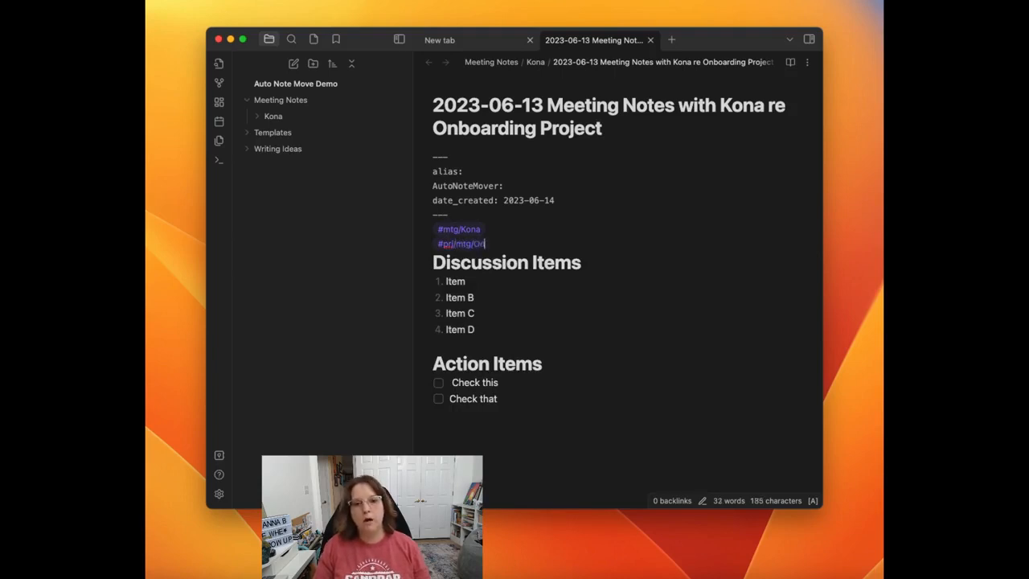
type("Project")
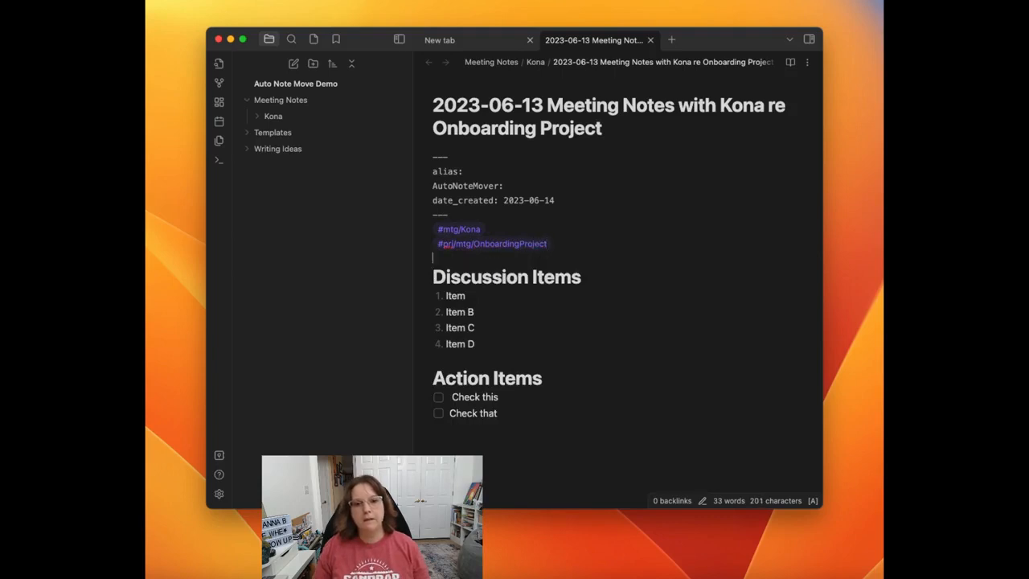
key("Return")
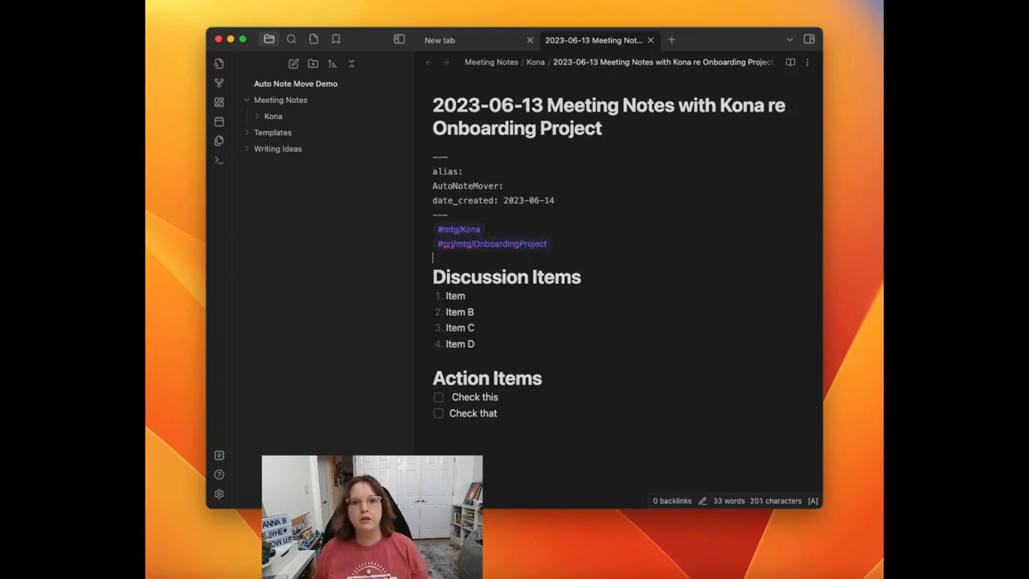